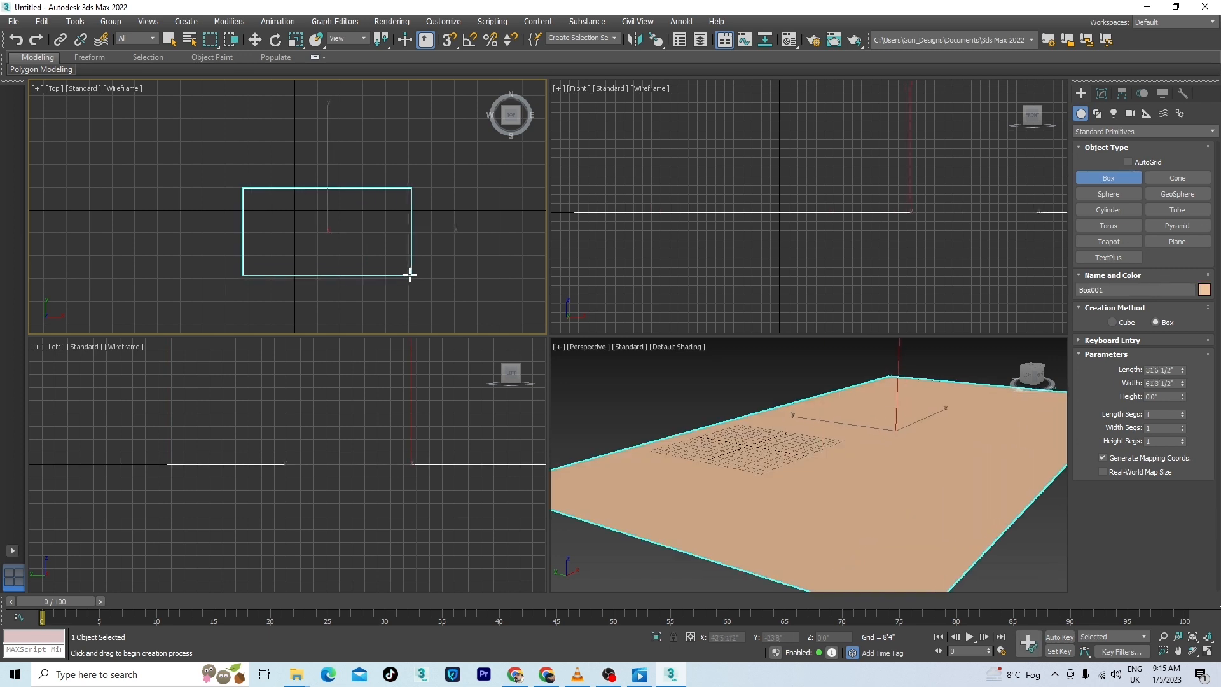
# Step: Finish drawing a flat box about 60 feet wide in the Top view and set its length to 8 feet
pyautogui.click(408, 276)
pyautogui.rightClick(408, 275)
pyautogui.click(1101, 95)
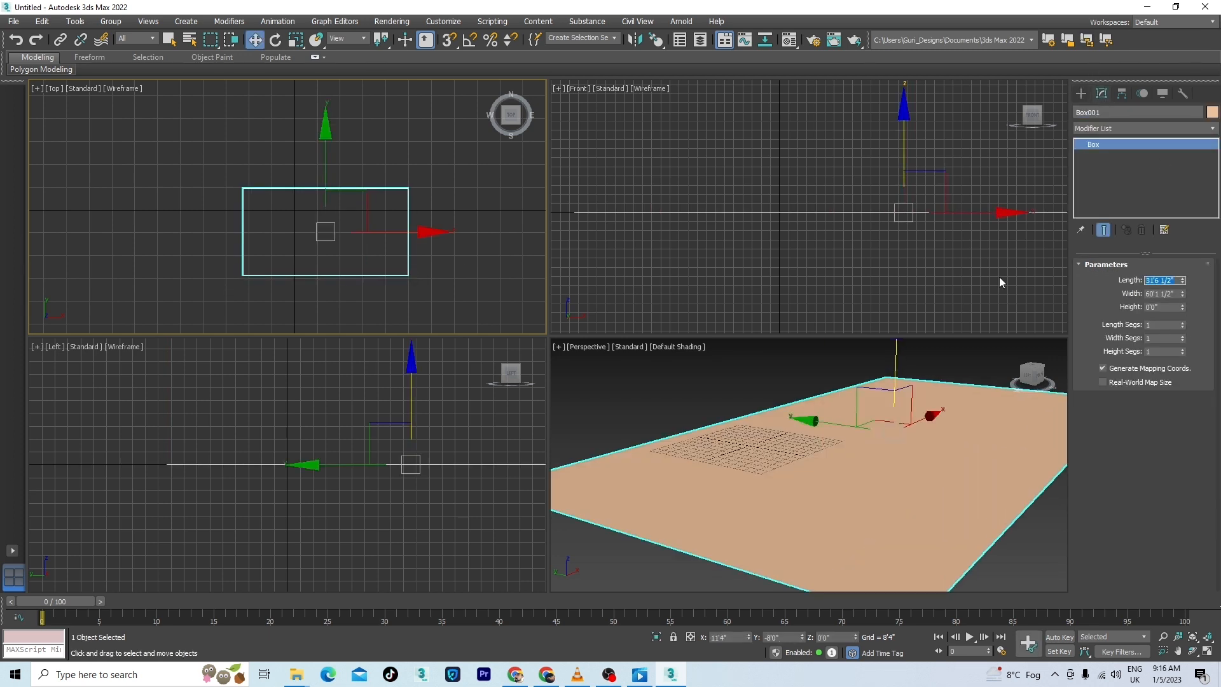
pyautogui.write('8')
pyautogui.press('Return')
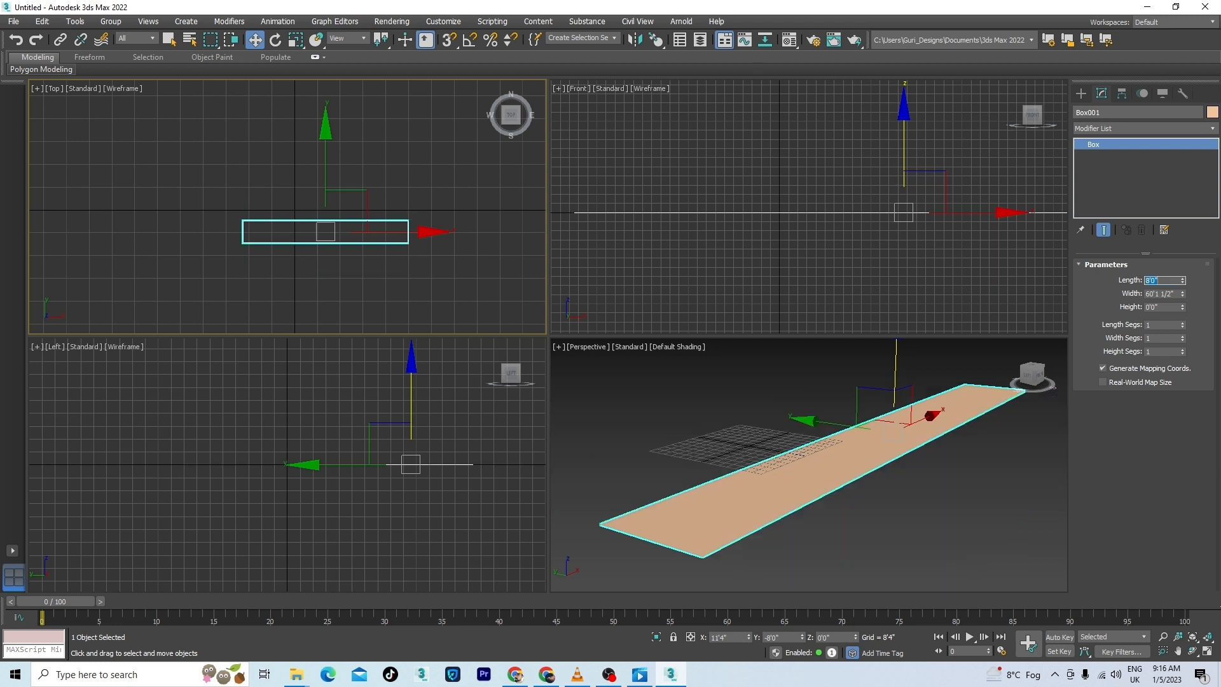
# Step: Set the first box's width to 12 feet and its height to 3 feet
pyautogui.doubleClick(1163, 293)
pyautogui.write('15"')
pyautogui.press('Return')
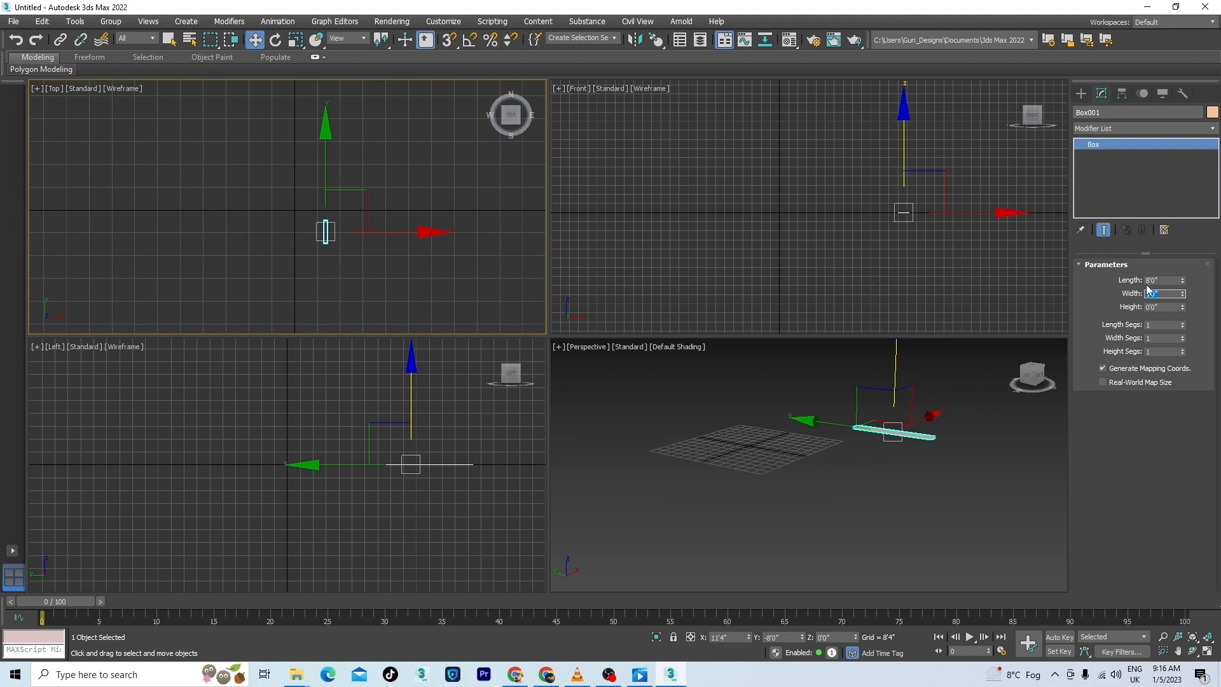
pyautogui.write('12')
pyautogui.press('Return')
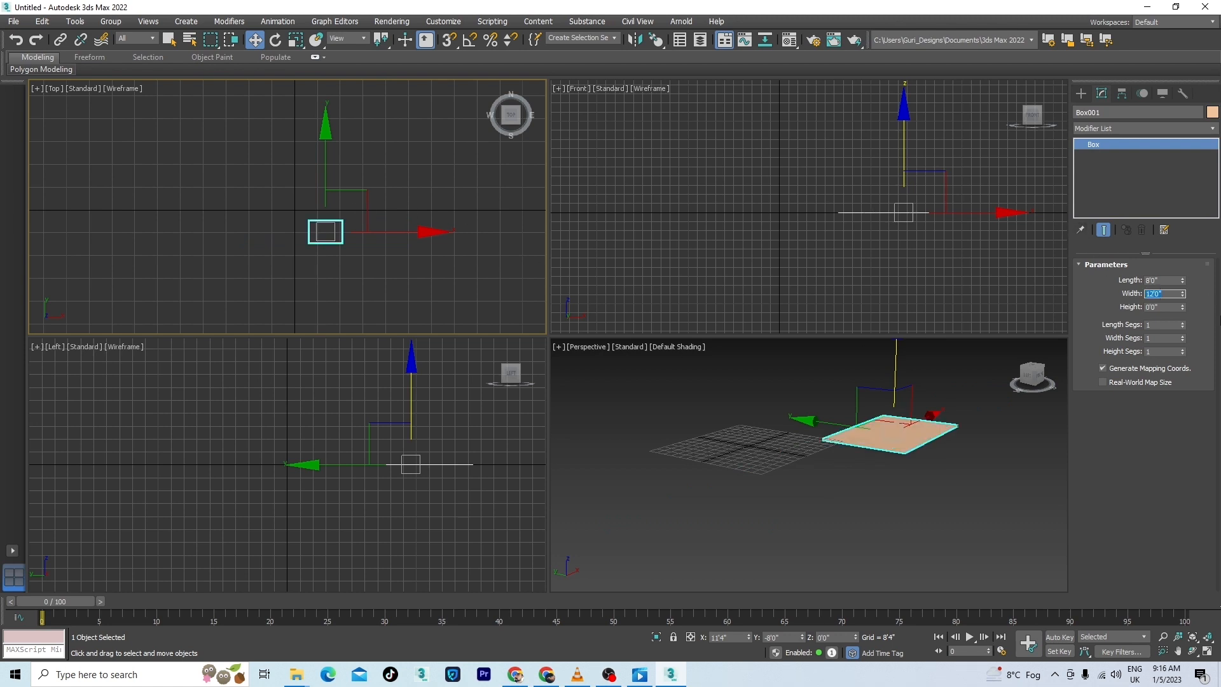
pyautogui.press('Tab')
pyautogui.write('3')
pyautogui.press('Return')
pyautogui.scroll(3, 322, 231)
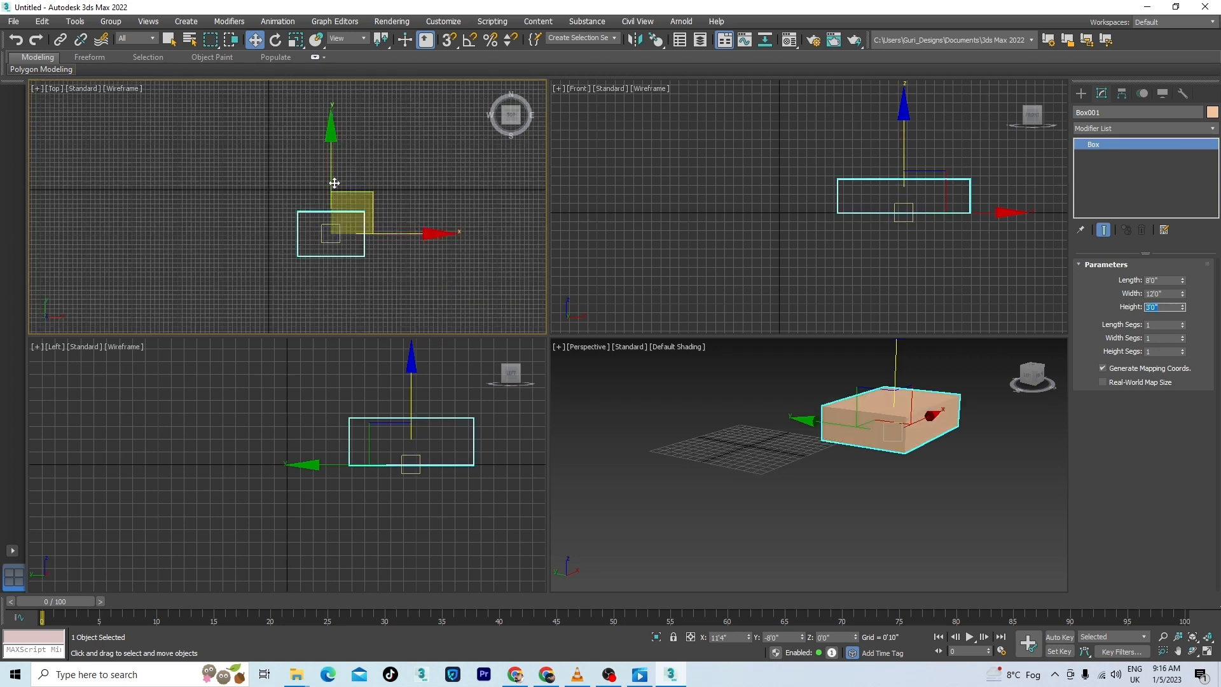
# Step: Move the first box to the world origin by resetting its absolute X and Y positions to 0
pyautogui.rightClick(255, 40)
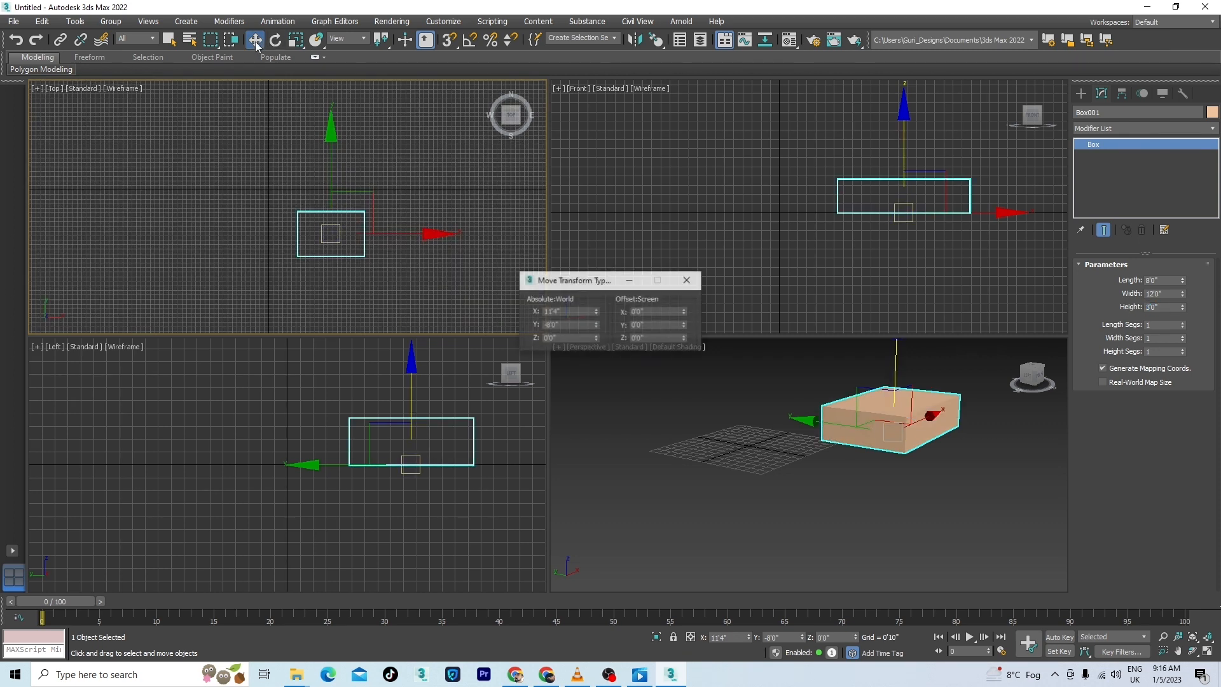
pyautogui.rightClick(595, 313)
pyautogui.rightClick(596, 326)
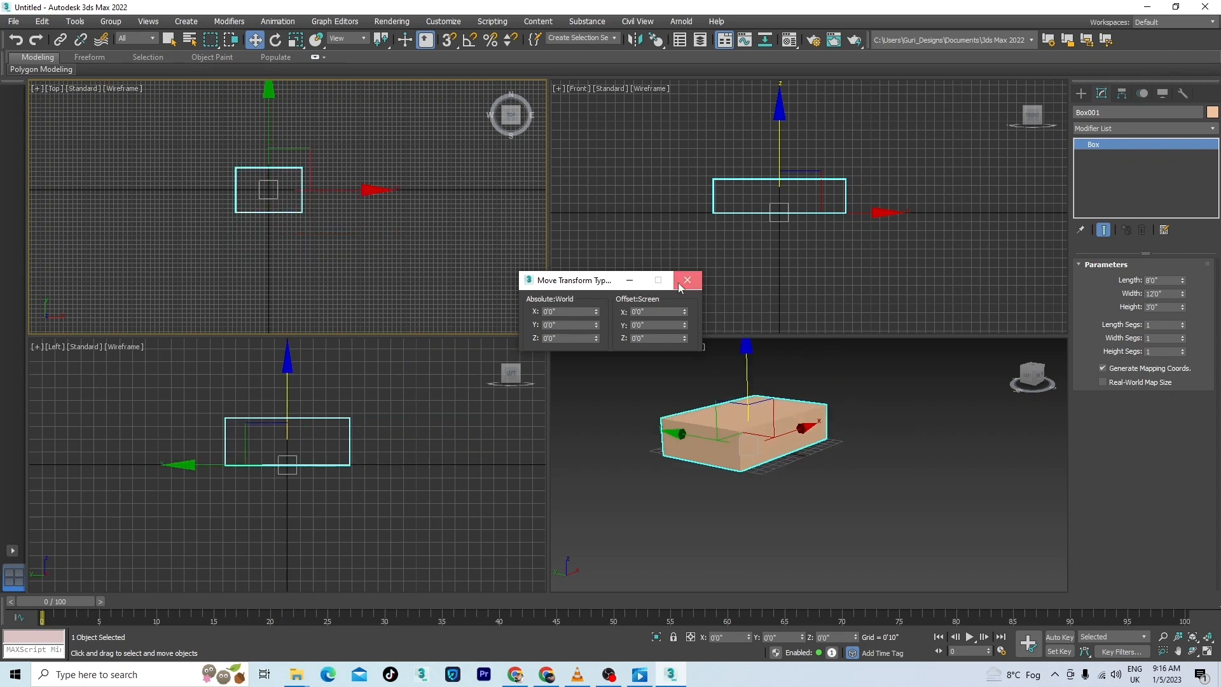
pyautogui.click(686, 280)
# Step: Draw a second flat box about 5'6" by 9'4" in the Top view, separate from the first box
pyautogui.click(1081, 93)
pyautogui.click(1126, 178)
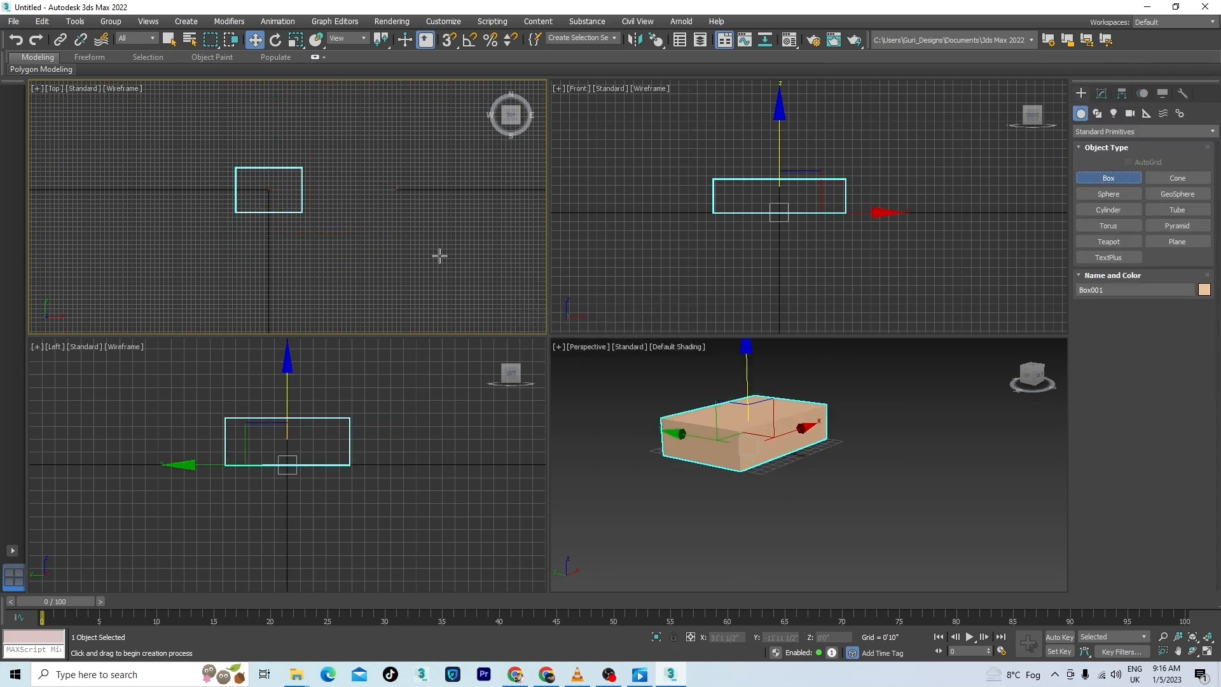
pyautogui.moveTo(350, 239); pyautogui.dragTo(403, 270)
pyautogui.click(403, 270)
pyautogui.rightClick(404, 274)
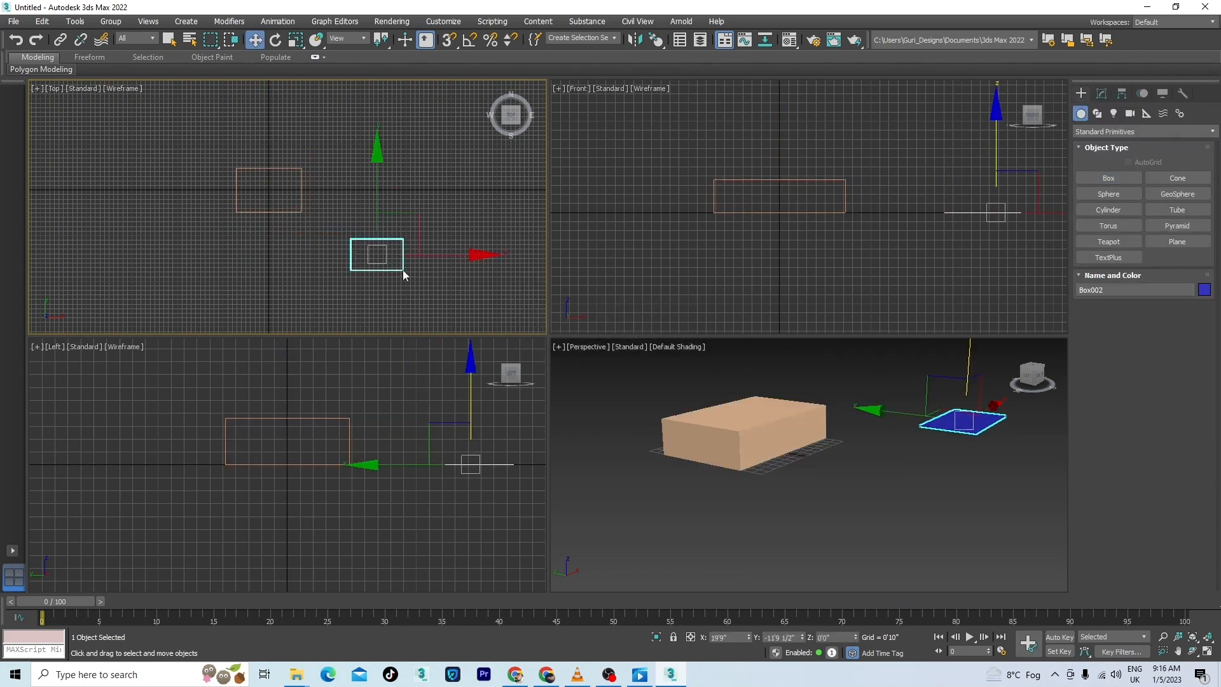
# Step: Set the second box's length to 6 feet, width to 10 feet and height to 2 feet
pyautogui.click(1101, 93)
pyautogui.moveTo(1176, 281); pyautogui.dragTo(1120, 286)
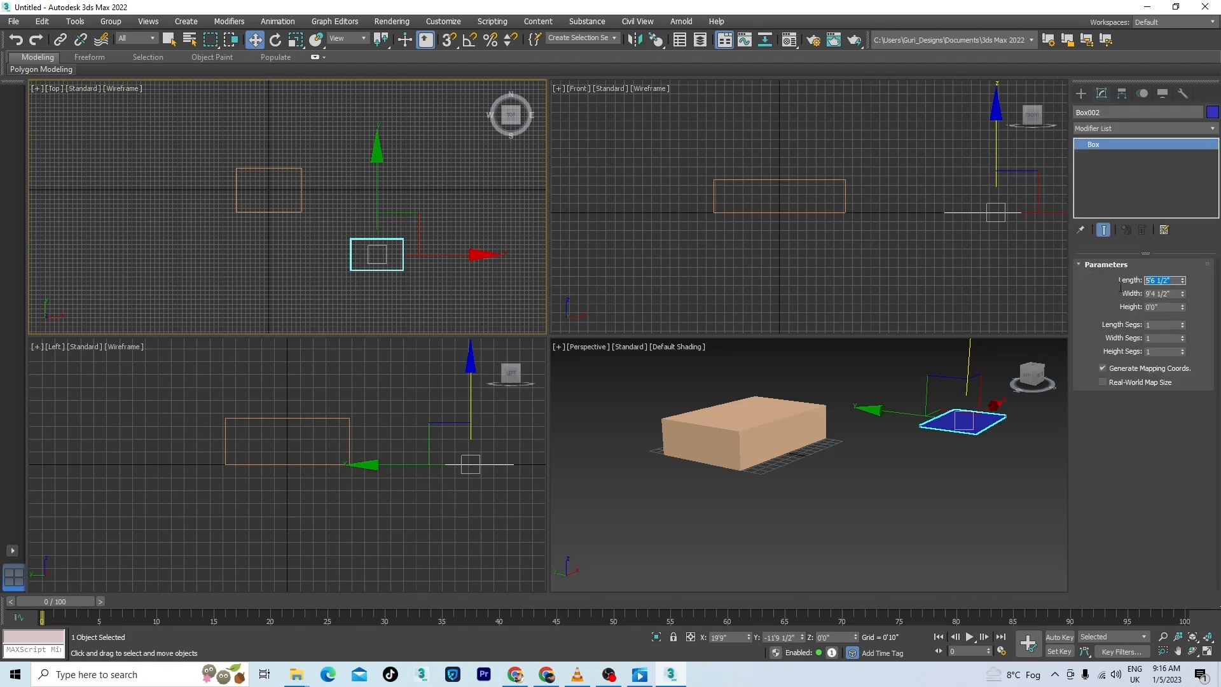
pyautogui.write('6')
pyautogui.press('Return')
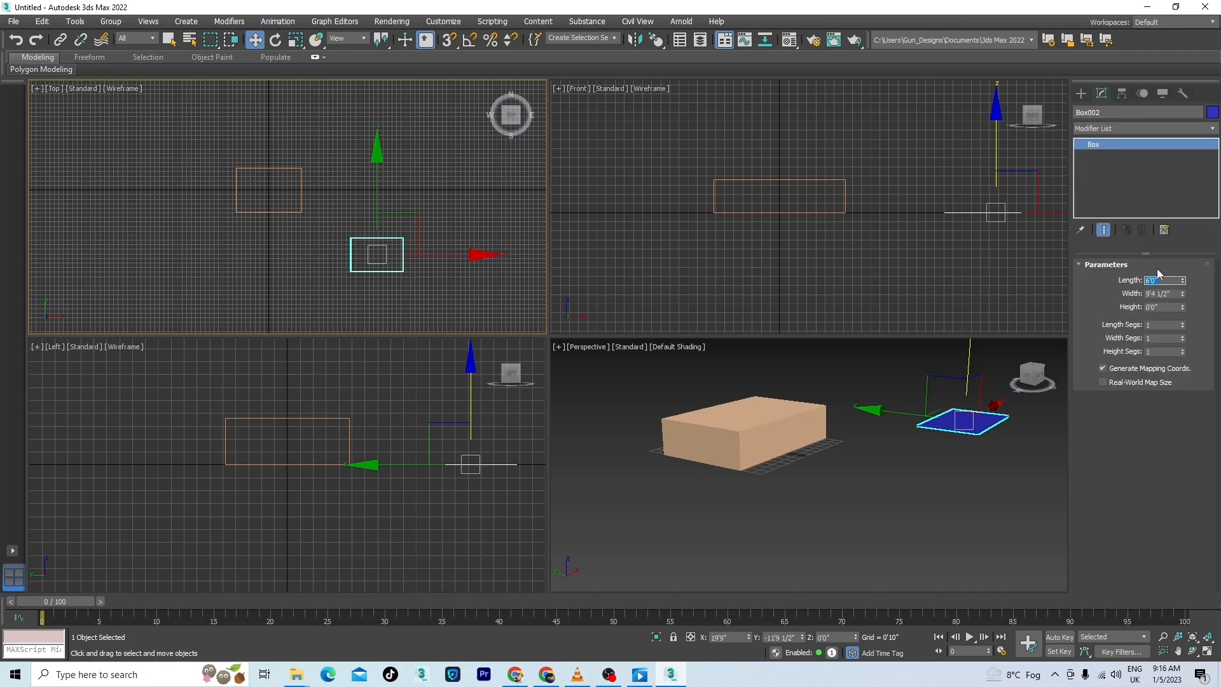
pyautogui.moveTo(1173, 293); pyautogui.dragTo(1092, 297)
pyautogui.write('10')
pyautogui.press('Return')
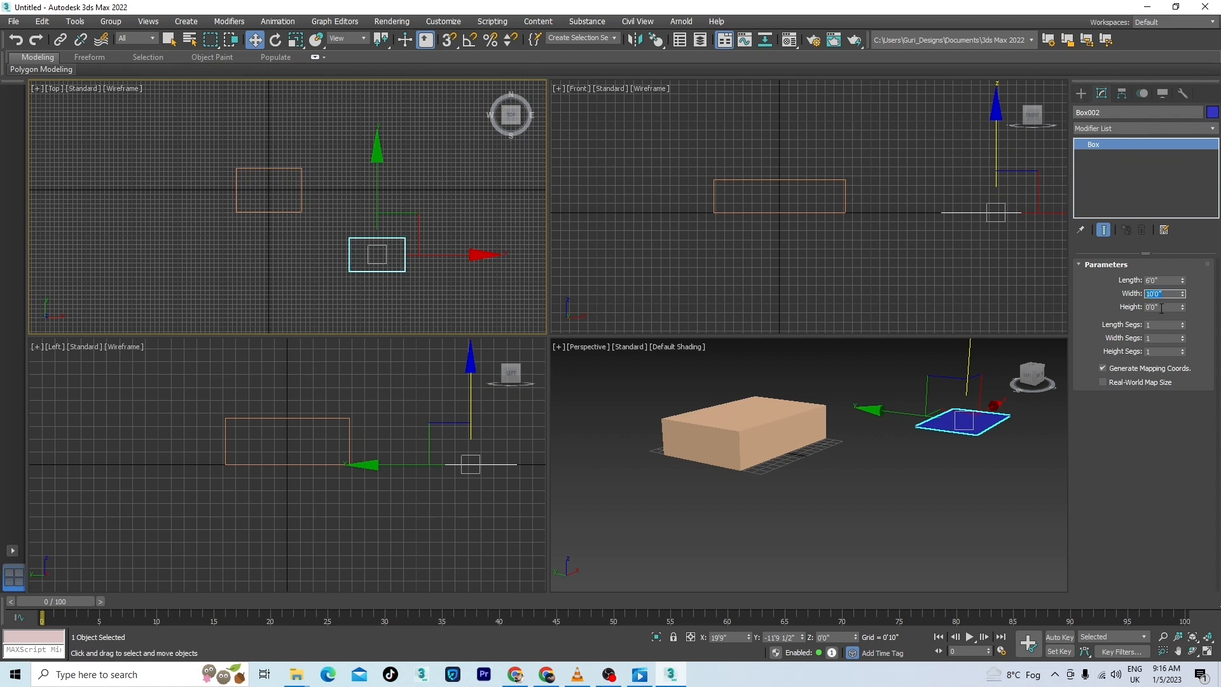
pyautogui.moveTo(1160, 308); pyautogui.dragTo(1079, 302)
pyautogui.write('2')
pyautogui.press('Return')
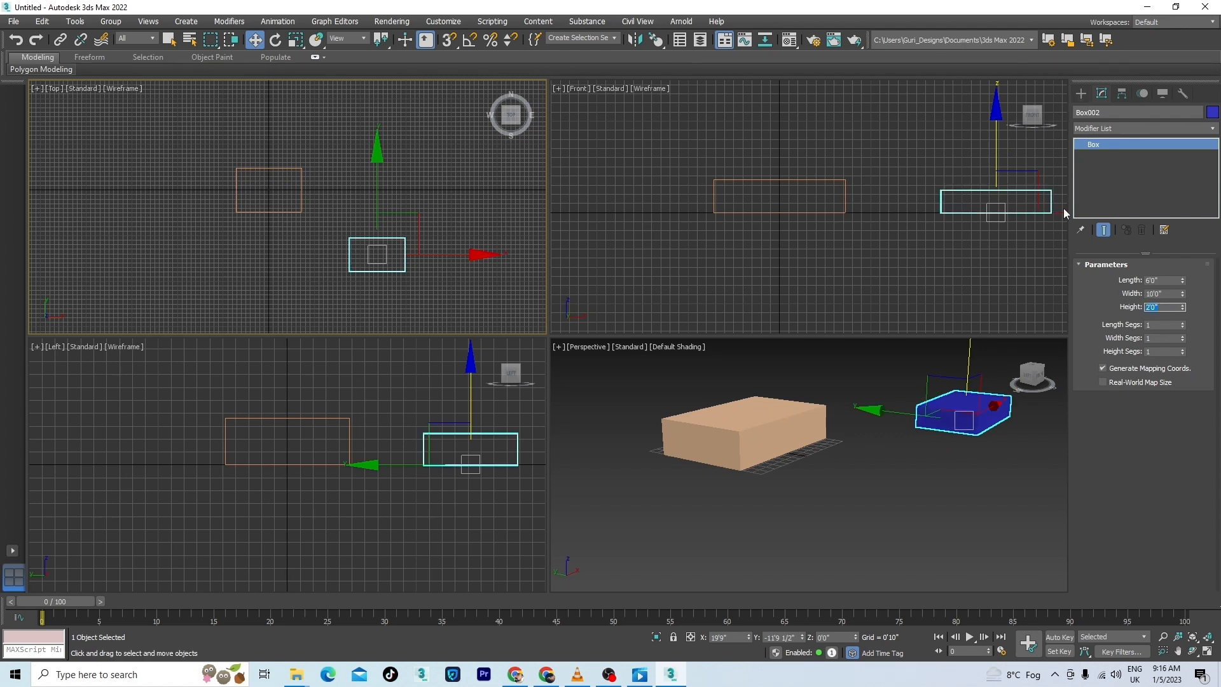
# Step: Draw a third flat box about 3'4" by 5'4" in the Top view, clear of the other two
pyautogui.click(1080, 94)
pyautogui.click(1108, 178)
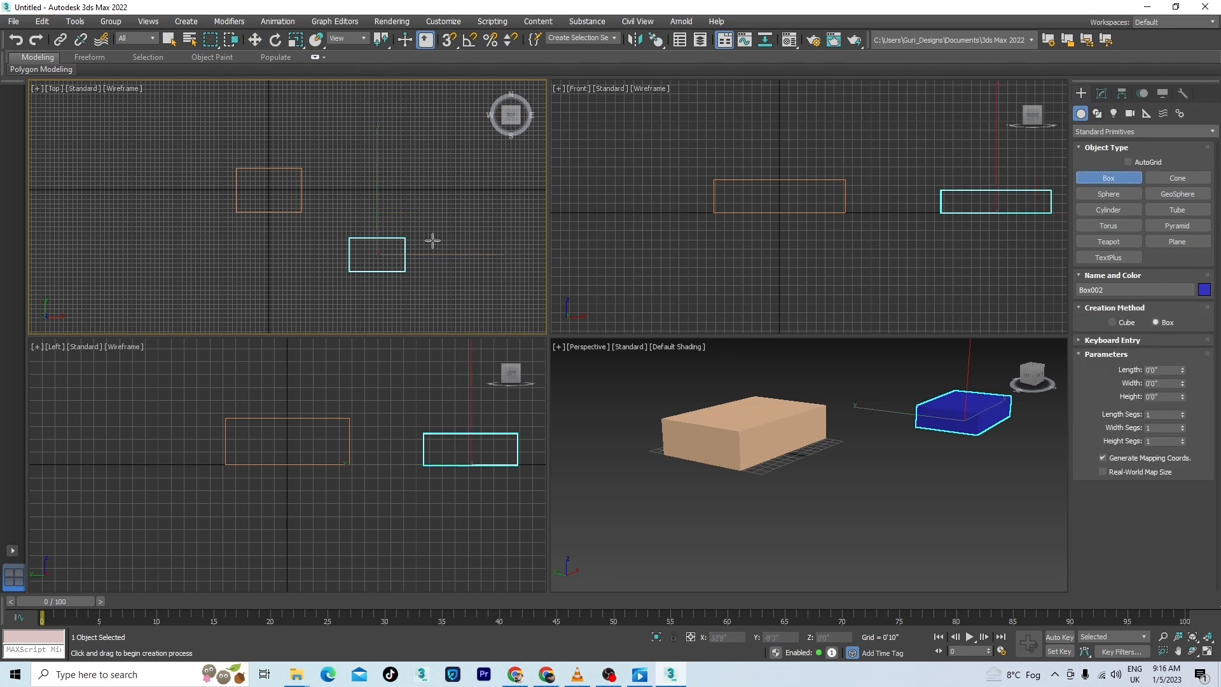
pyautogui.moveTo(432, 193); pyautogui.dragTo(469, 224)
pyautogui.rightClick(484, 220)
pyautogui.press('w')
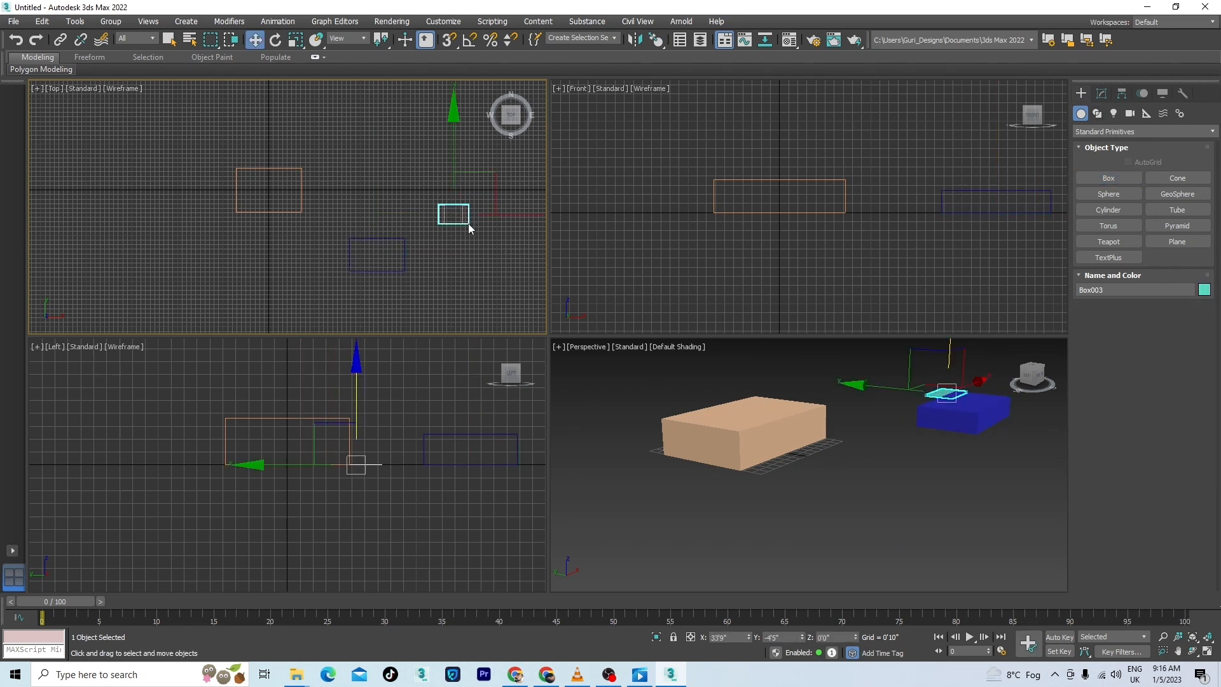
# Step: Set the third box's length to 4 feet, width to 6 feet and height to 2 feet
pyautogui.click(1102, 93)
pyautogui.doubleClick(1163, 280)
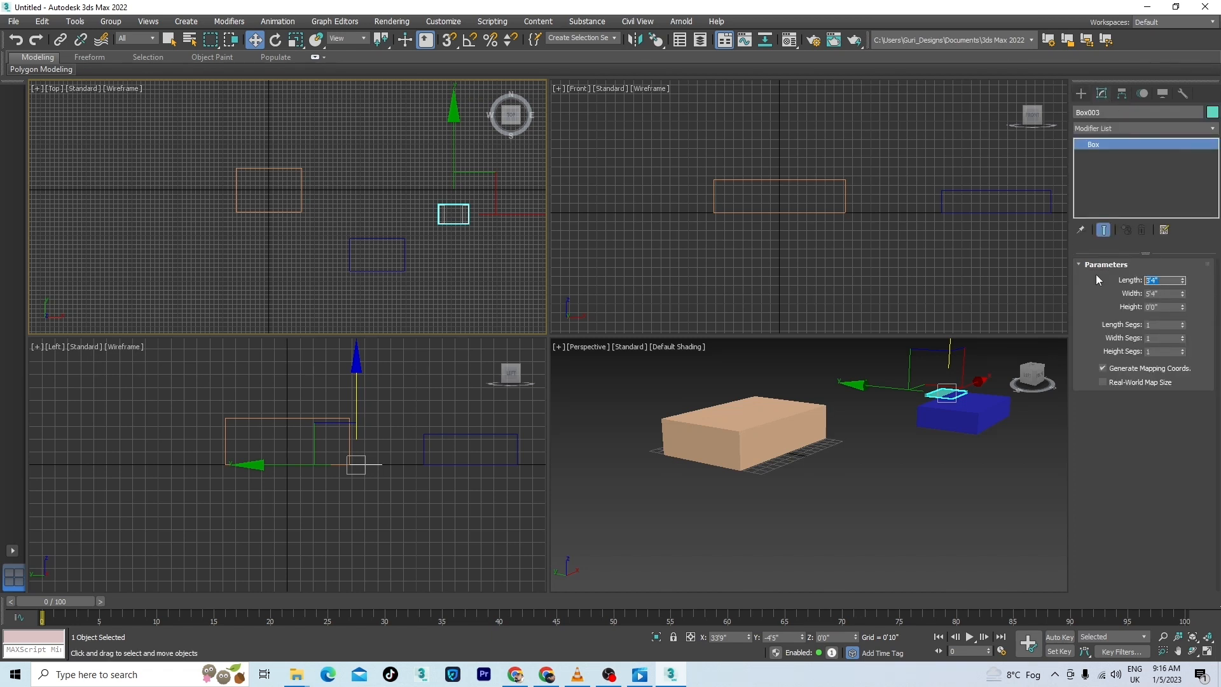
pyautogui.write('4')
pyautogui.press('Return')
pyautogui.press('Tab')
pyautogui.write('6')
pyautogui.press('Return')
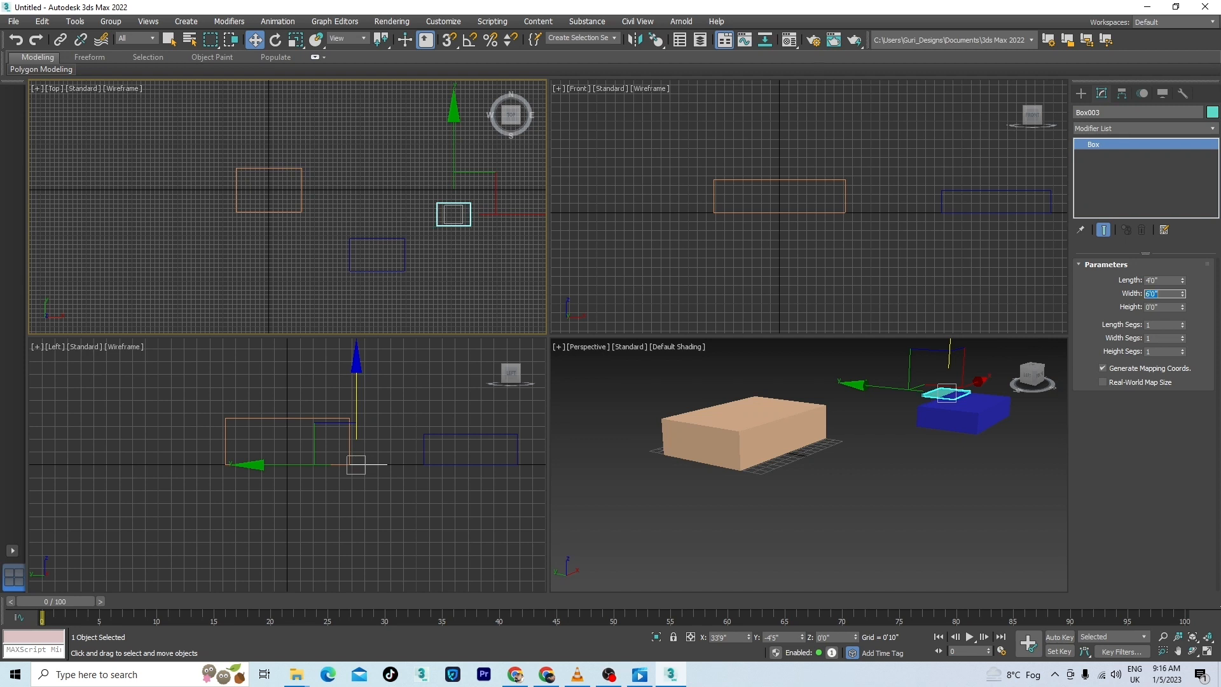
pyautogui.doubleClick(1162, 307)
pyautogui.write('2')
pyautogui.press('Return')
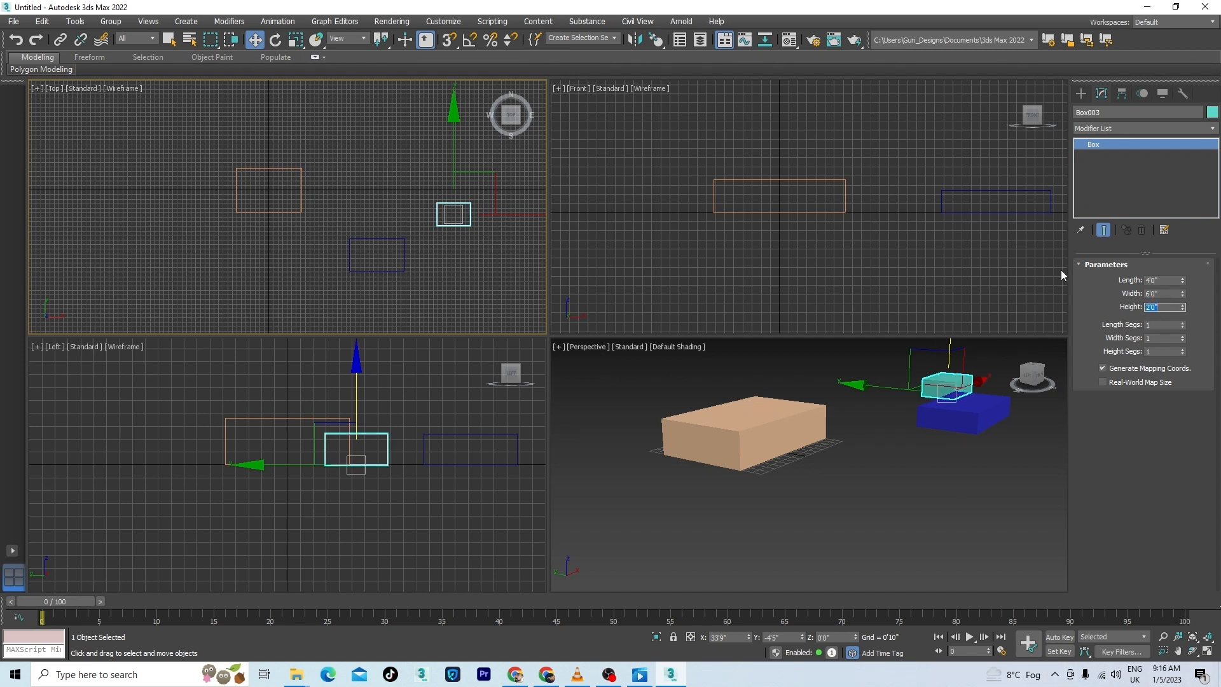
pyautogui.moveTo(457, 159); pyautogui.dragTo(383, 192, button='middle')
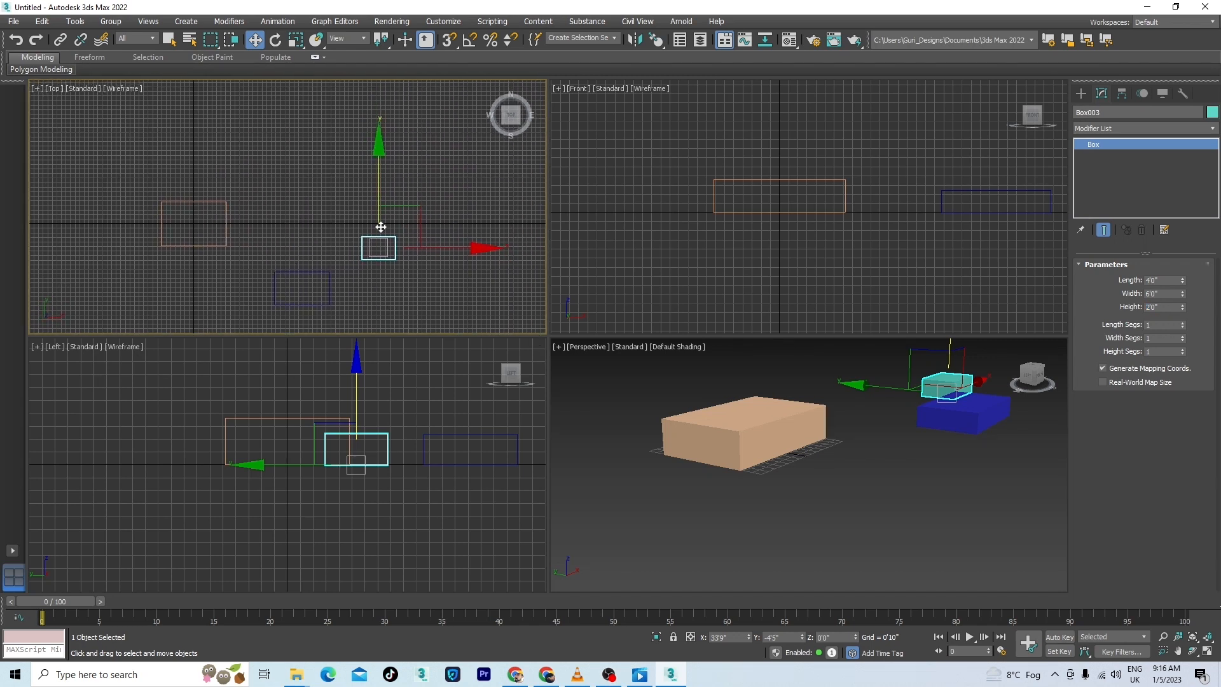
pyautogui.moveTo(227, 258); pyautogui.dragTo(281, 264, button='middle')
pyautogui.click(347, 215)
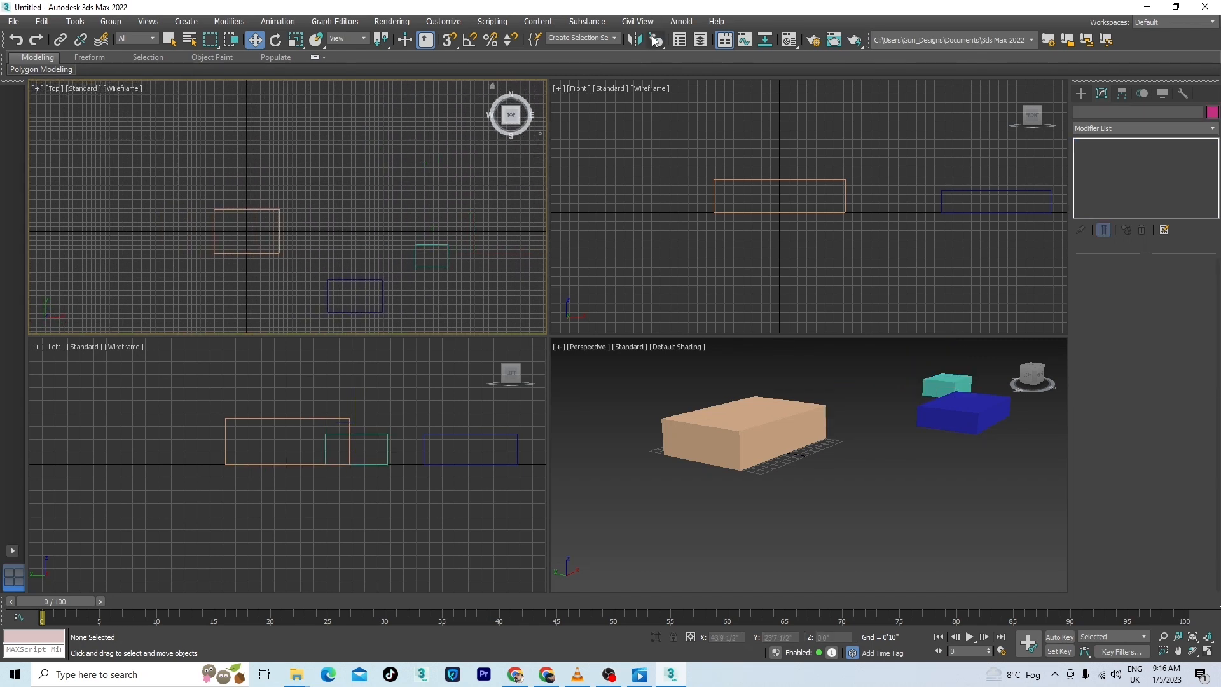
pyautogui.moveTo(651, 40); pyautogui.dragTo(654, 59)
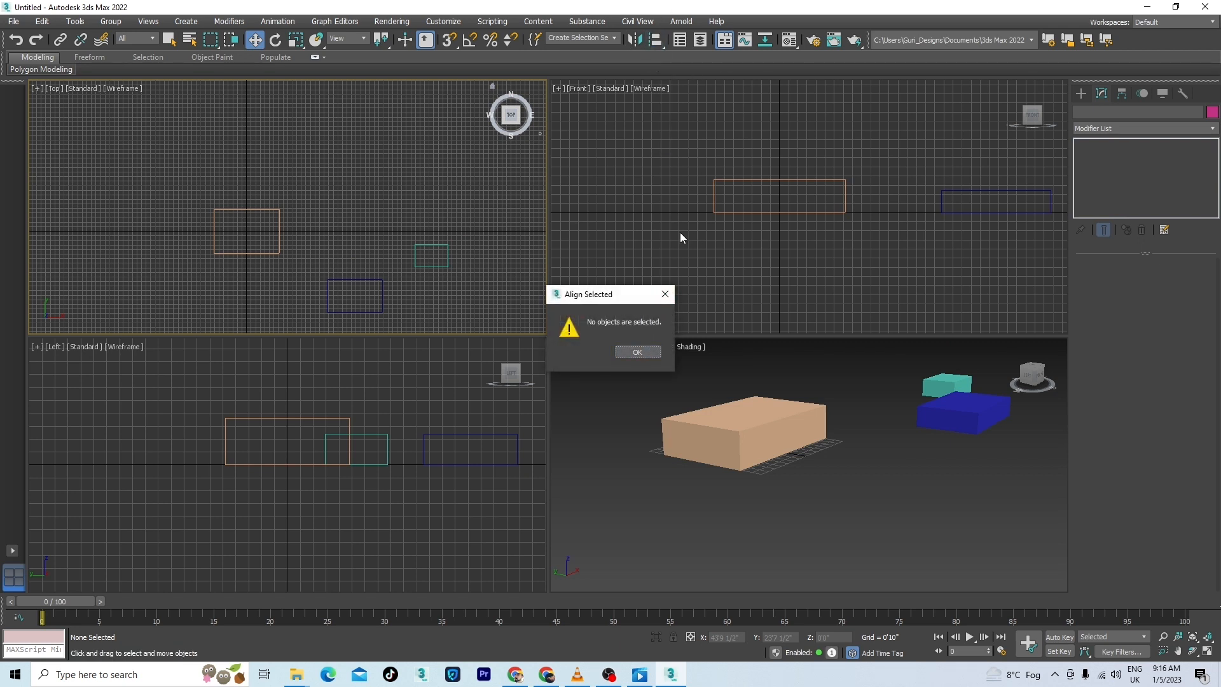
pyautogui.click(637, 351)
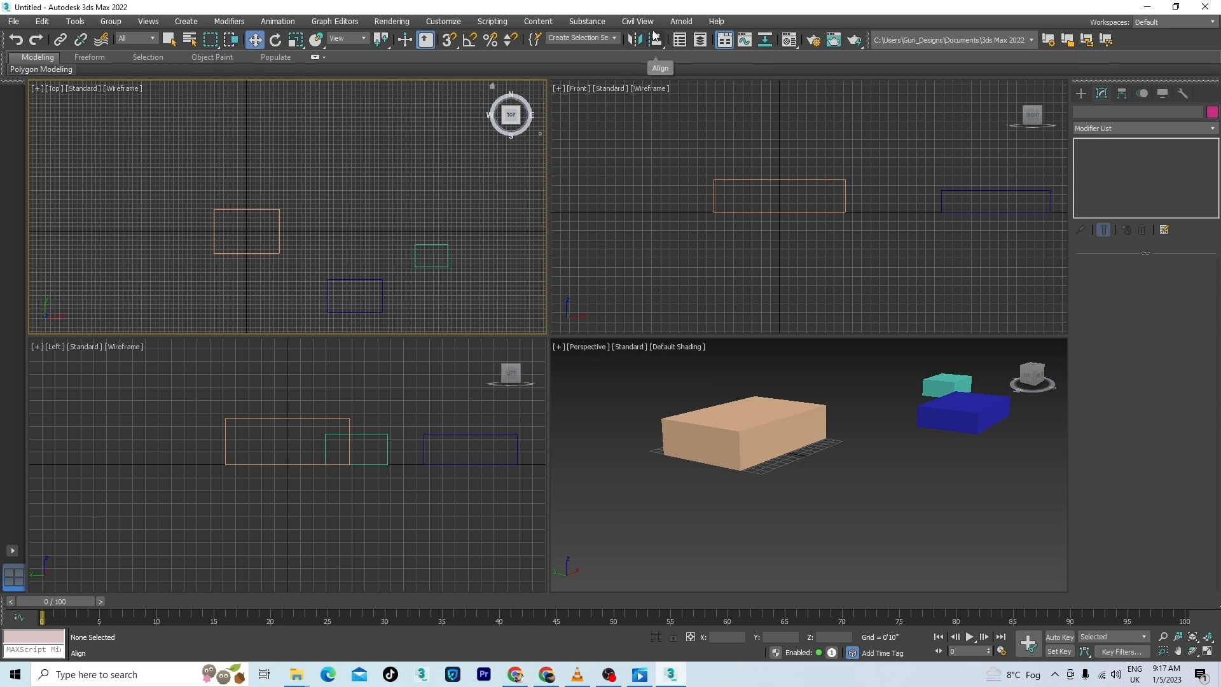
pyautogui.click(654, 47)
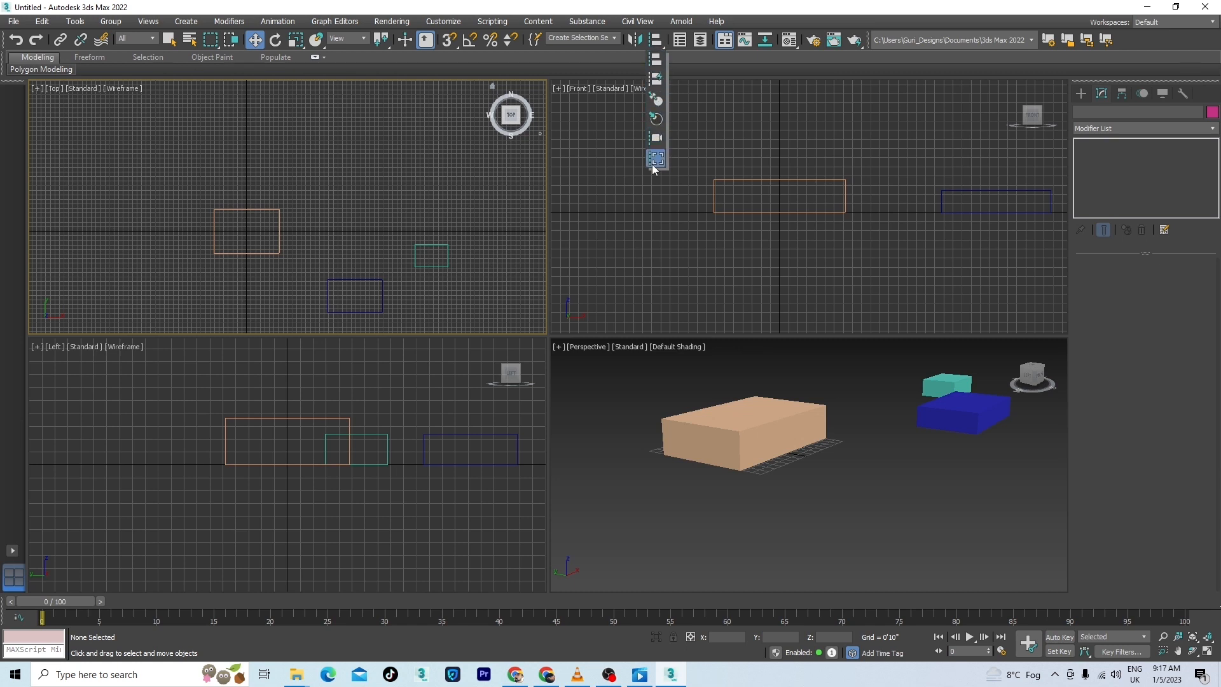
pyautogui.click(657, 64)
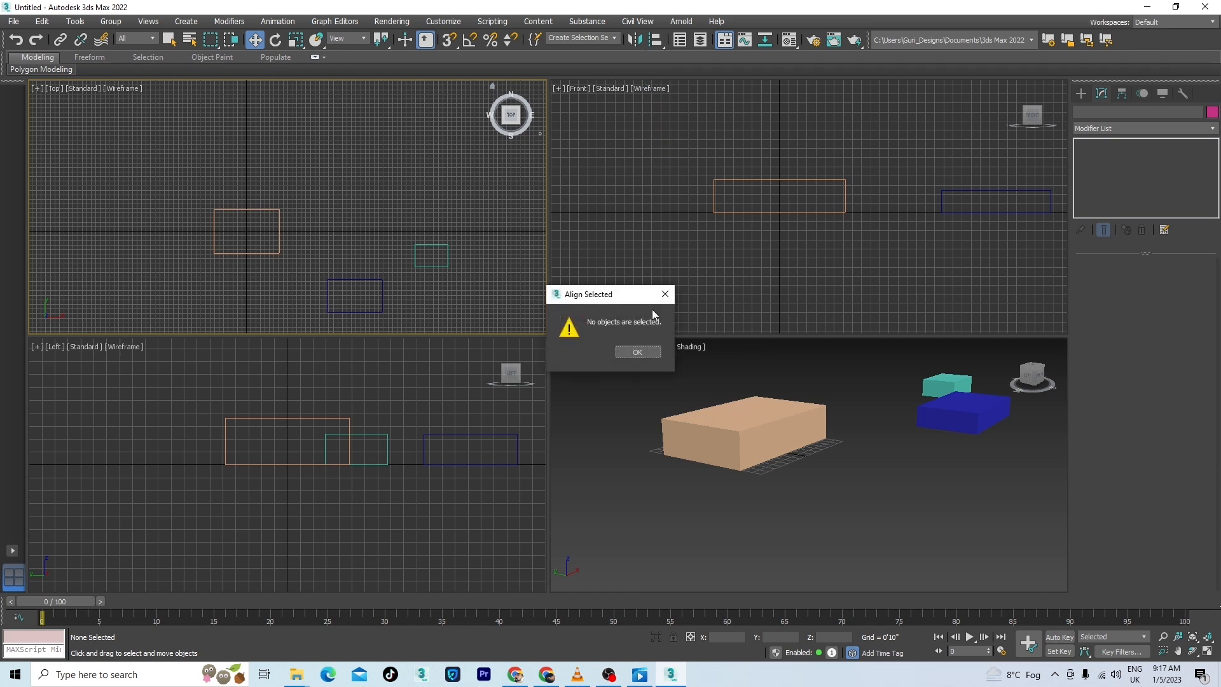
pyautogui.click(642, 351)
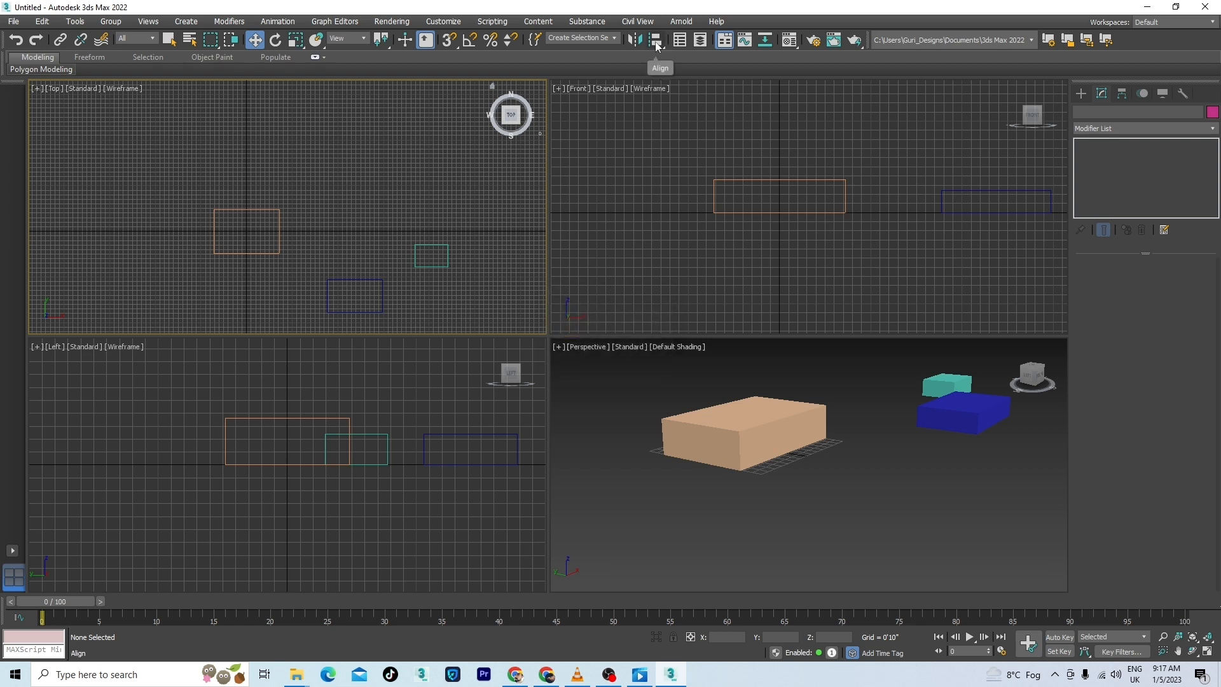
pyautogui.click(656, 42)
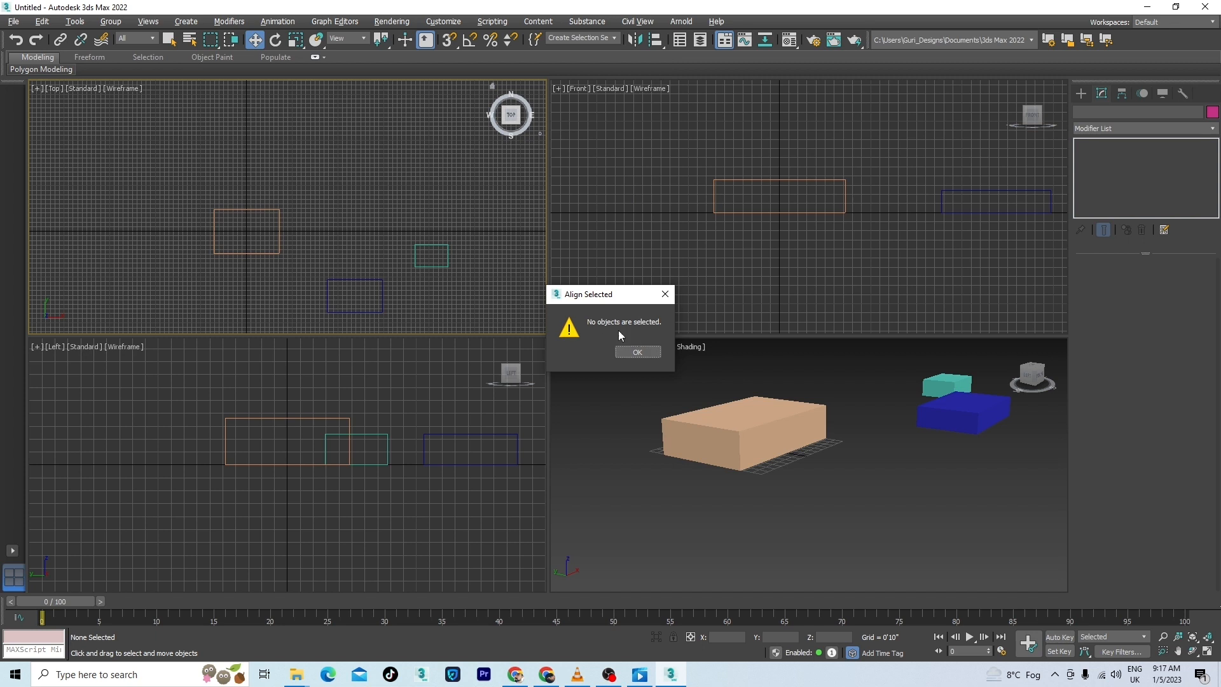
pyautogui.click(637, 351)
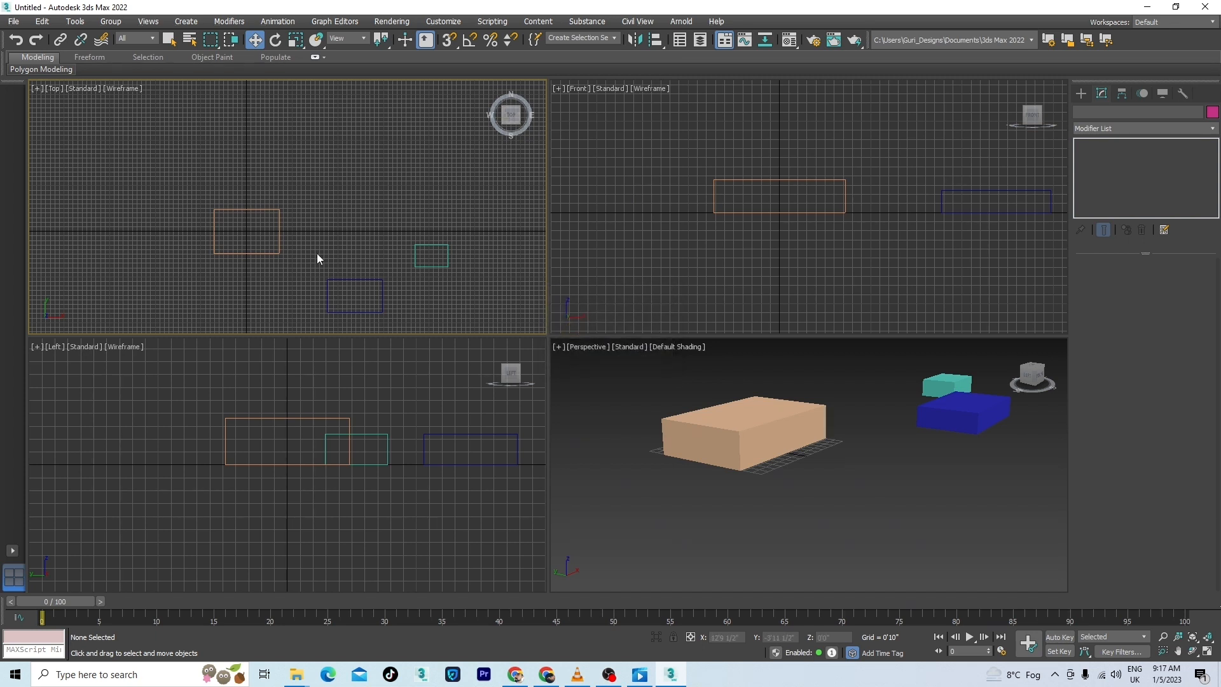
# Step: Align the second box to the first box in the X, Y and Z positions, matching Pivot Point to Pivot Point
pyautogui.moveTo(317, 253); pyautogui.dragTo(334, 234, button='middle')
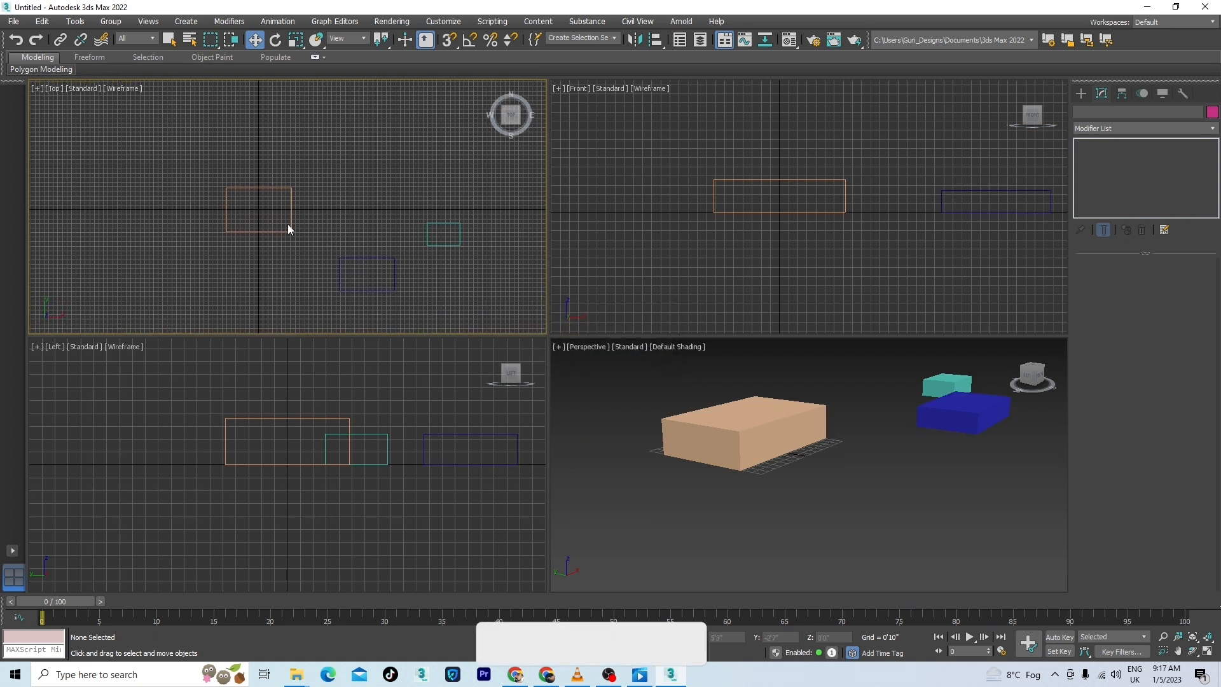
pyautogui.click(364, 255)
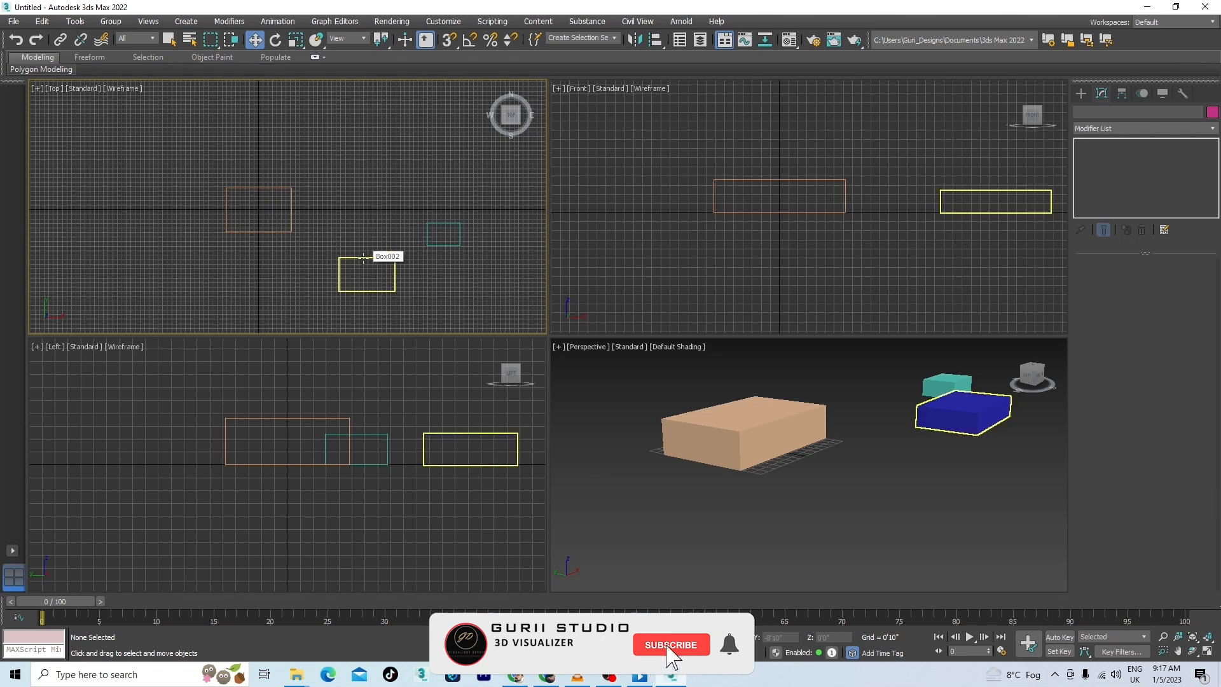
pyautogui.moveTo(326, 197); pyautogui.dragTo(314, 215, button='middle')
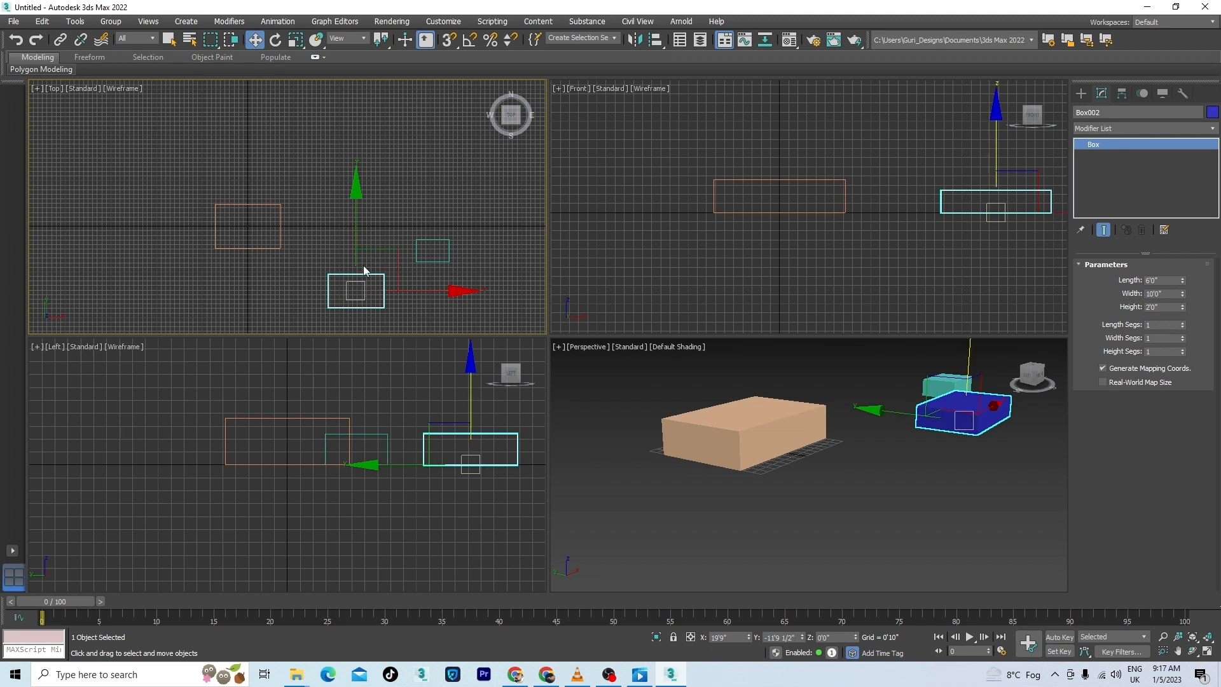
pyautogui.hotkey('alt', 'a')
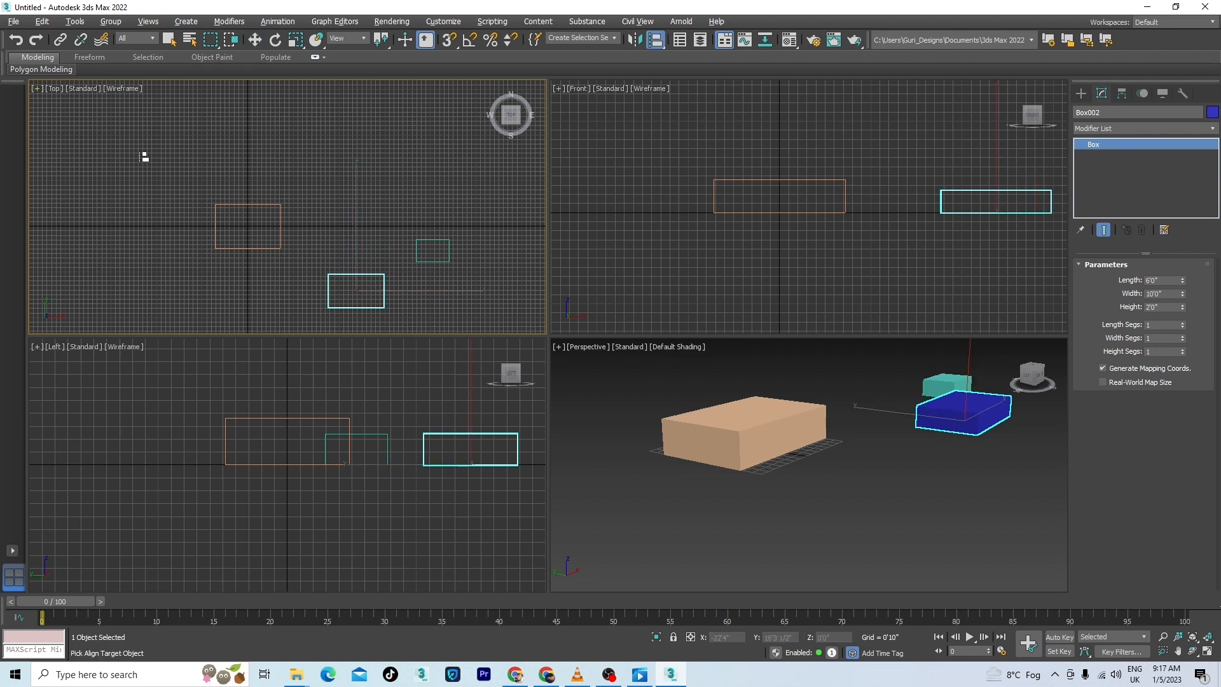
pyautogui.click(251, 247)
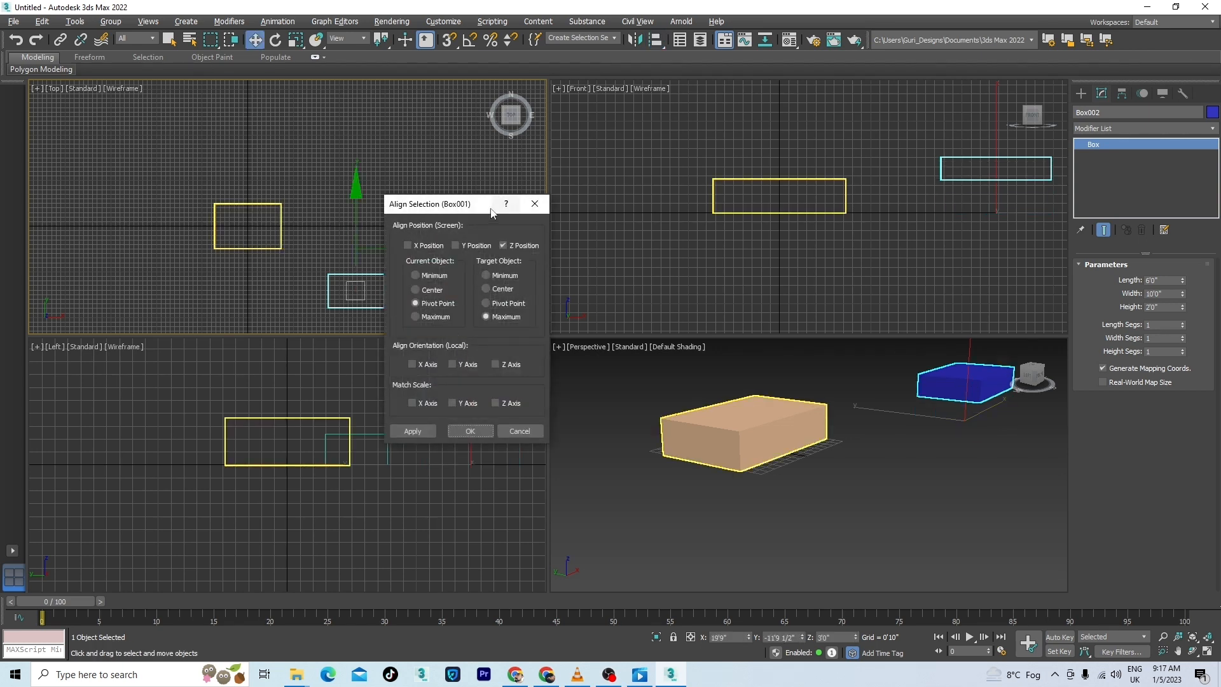
pyautogui.moveTo(475, 205); pyautogui.dragTo(709, 191)
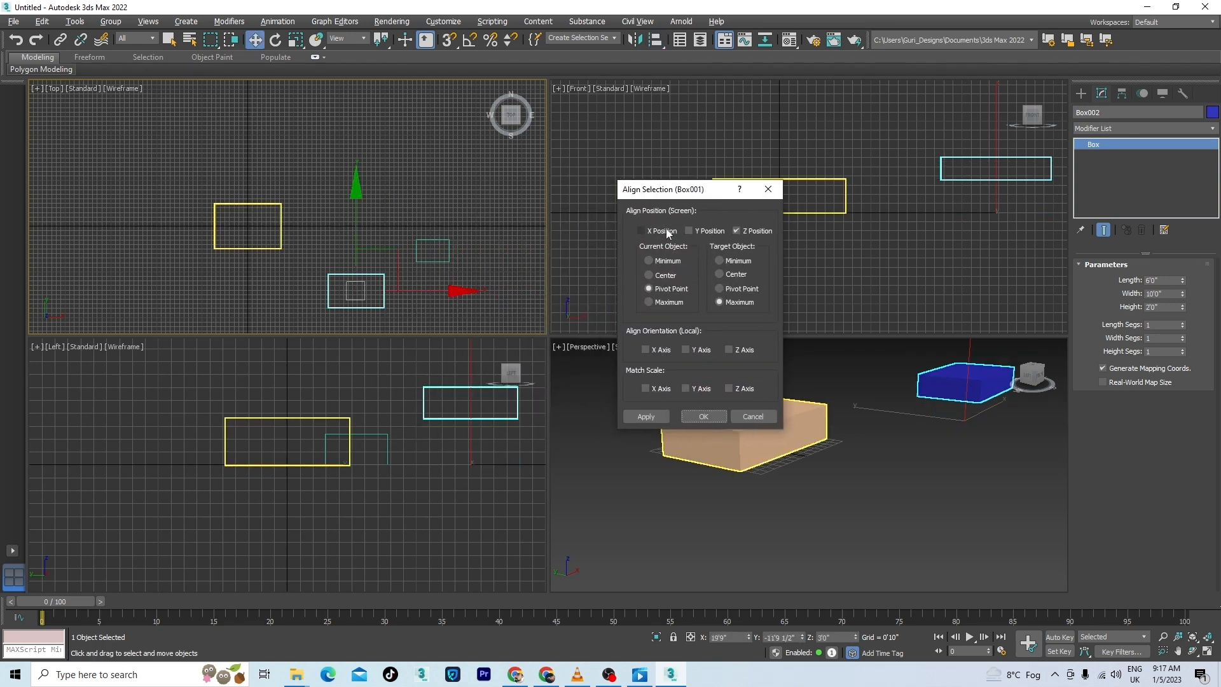
pyautogui.click(642, 231)
pyautogui.click(689, 231)
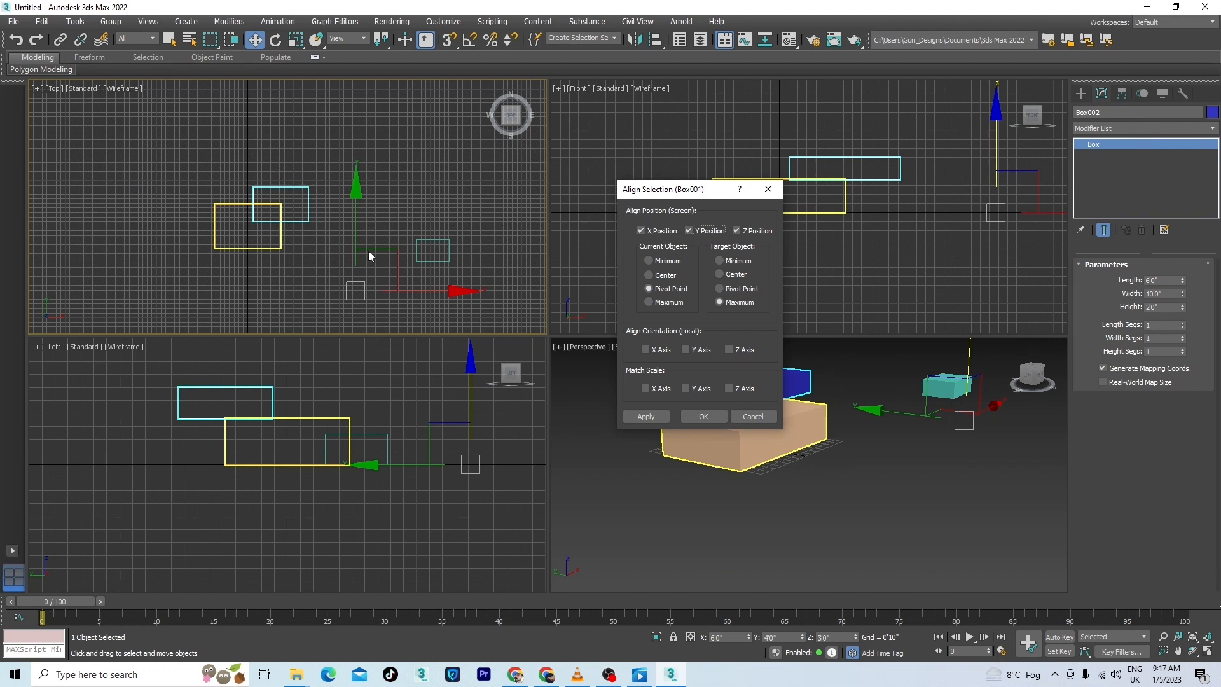
pyautogui.click(719, 288)
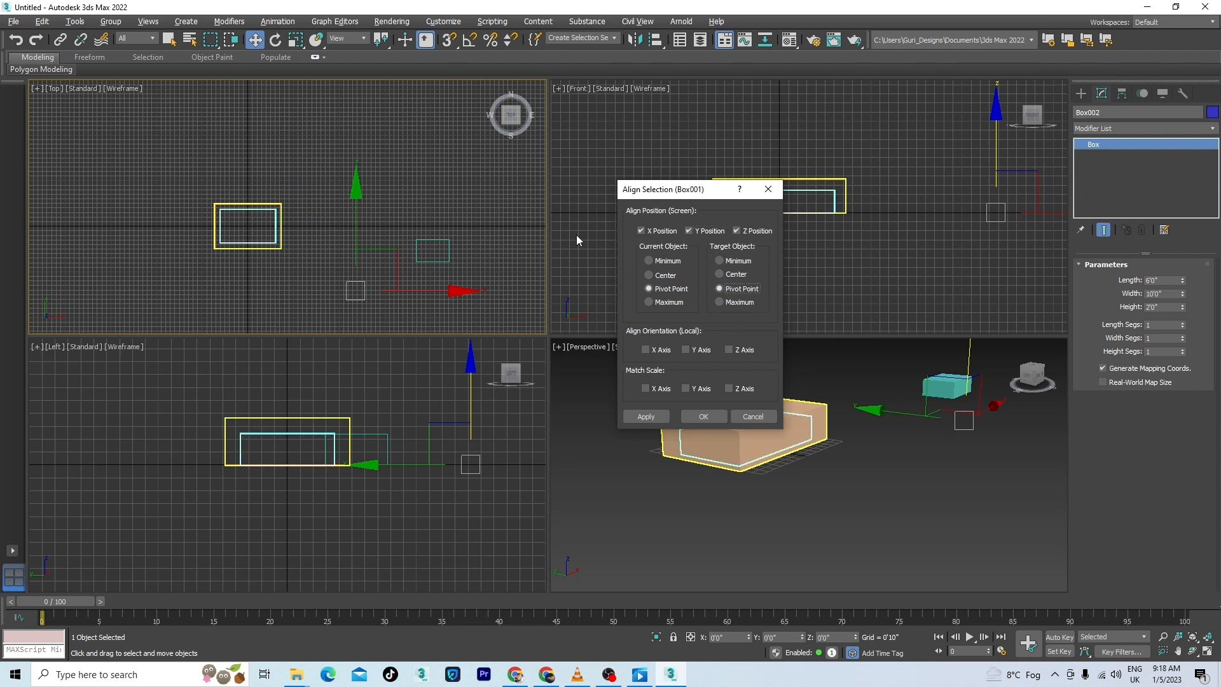
# Step: Preview the second box aligned to the first box with both current and target objects set to Center
pyautogui.moveTo(684, 189); pyautogui.dragTo(550, 178)
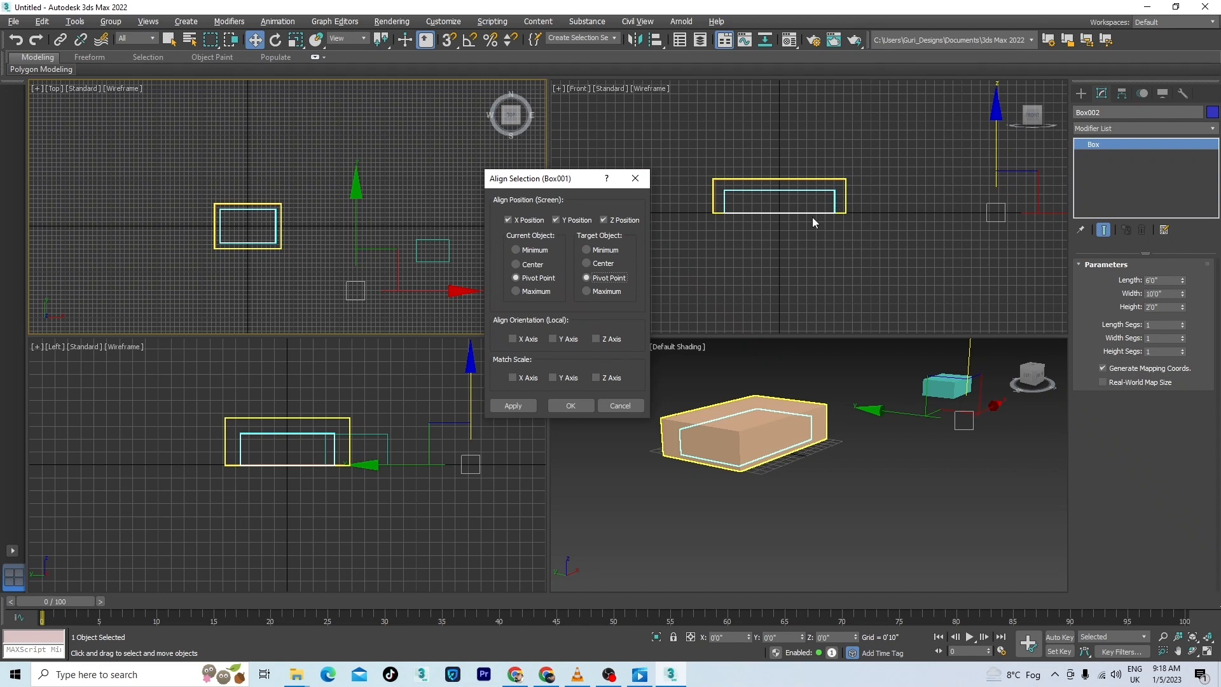
pyautogui.click(517, 264)
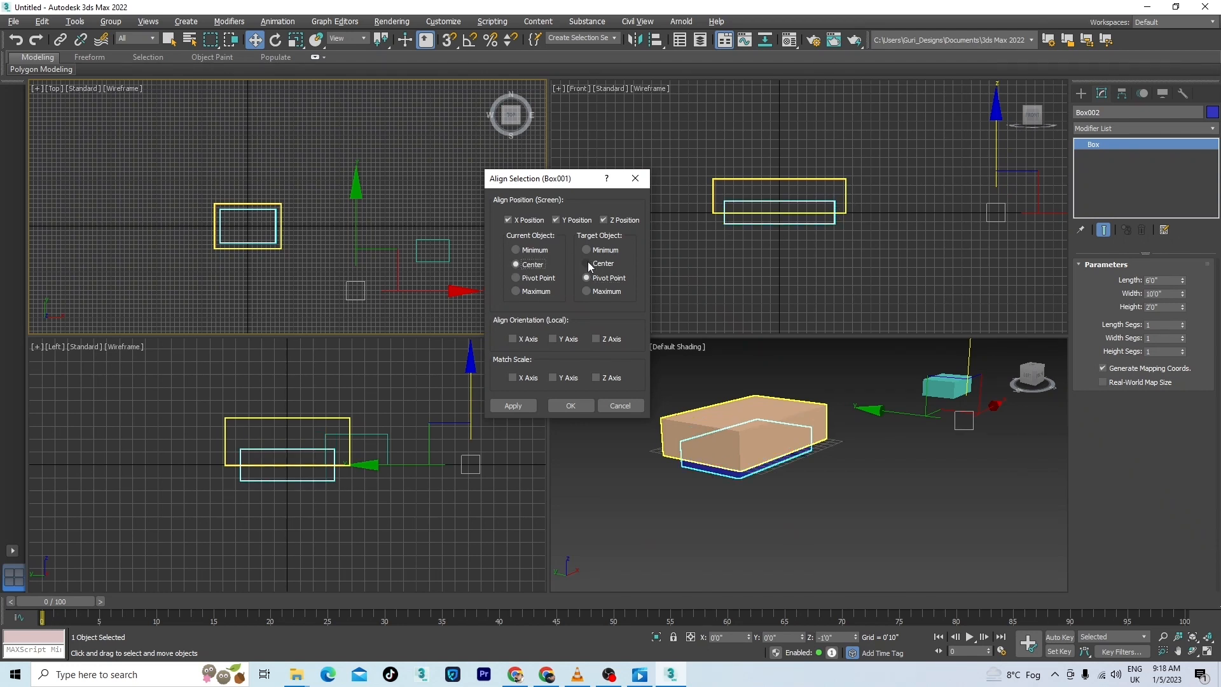
pyautogui.click(589, 263)
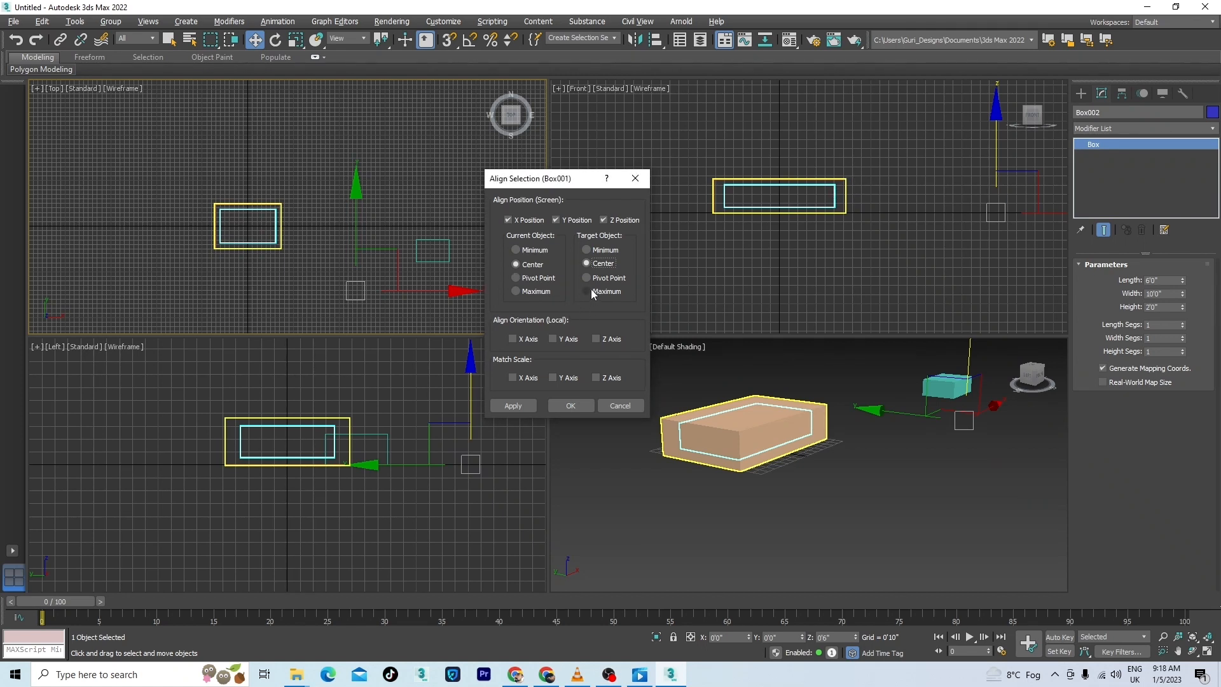
# Step: Preview Center and Pivot Point alignment to the first box's Minimum, and Pivot Point, Maximum and Minimum alignment to its Maximum
pyautogui.click(587, 250)
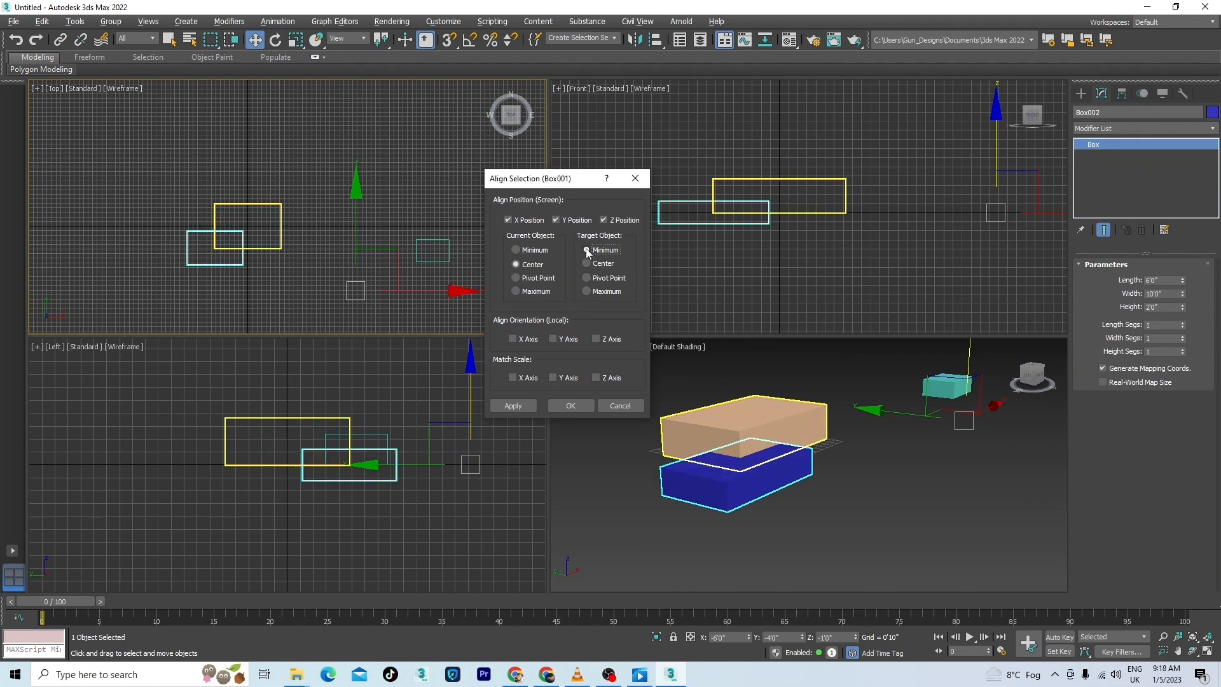
pyautogui.click(515, 277)
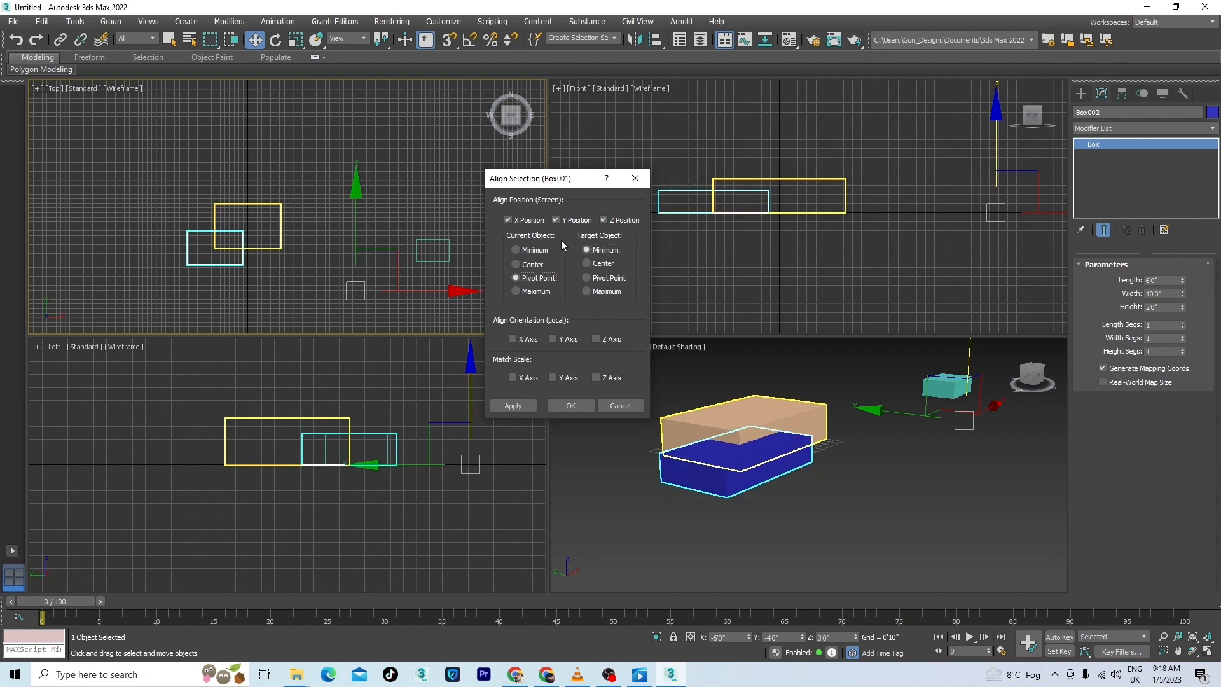
pyautogui.click(585, 292)
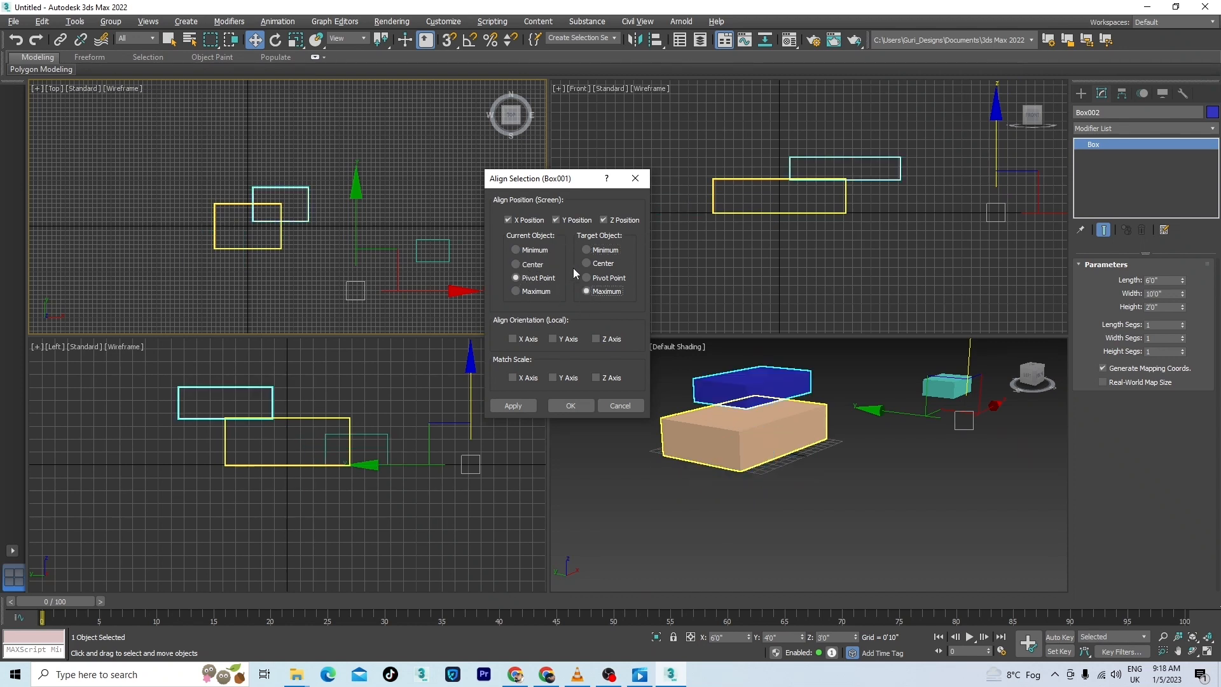
pyautogui.click(516, 291)
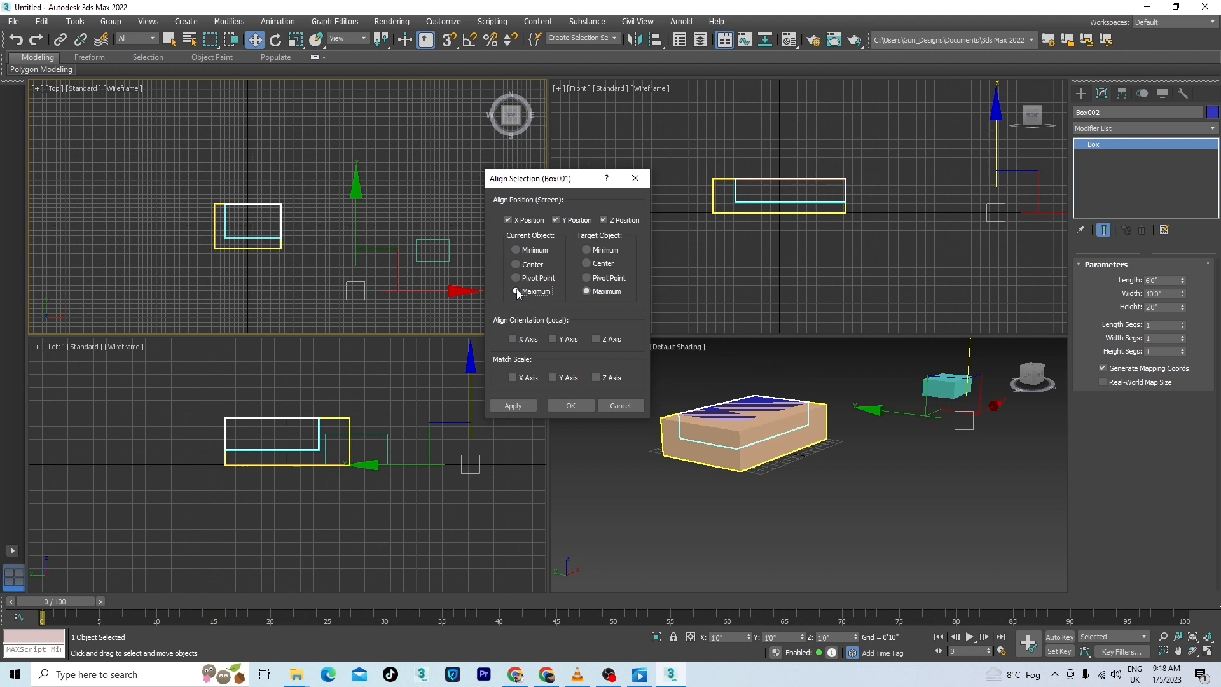
pyautogui.click(516, 250)
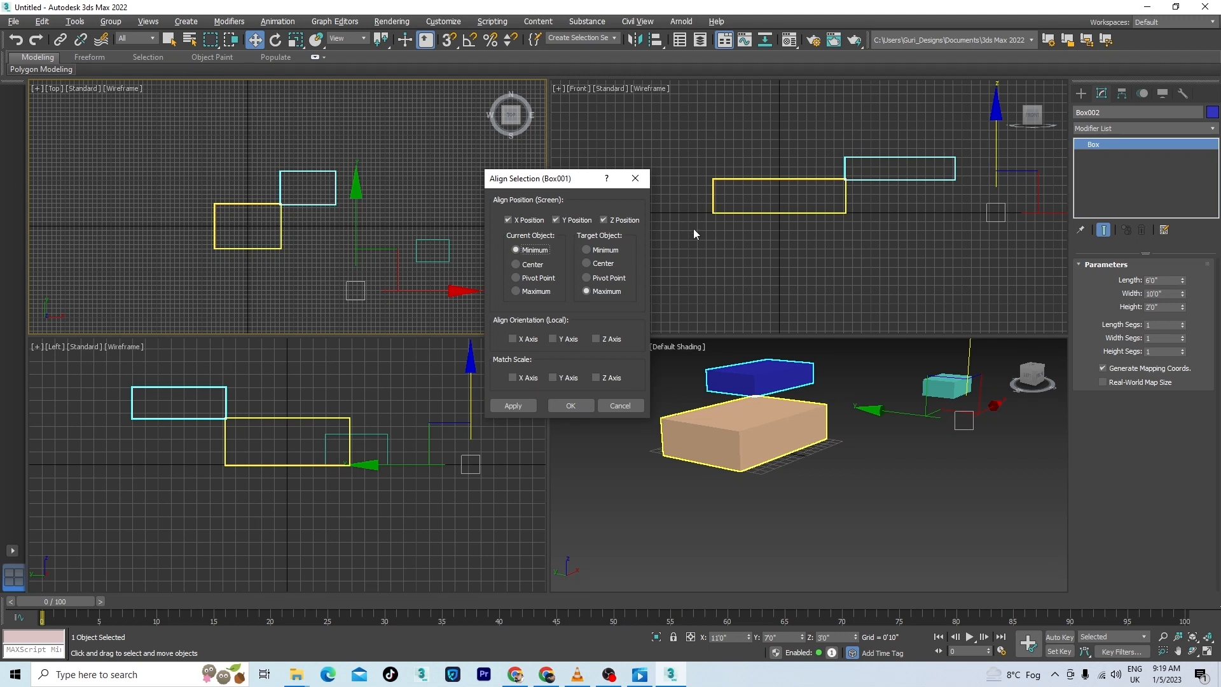
# Step: Preview Maximum-to-Minimum alignment, Pivot Point alignment to Minimum, Maximum and Pivot Point, and Minimum-to-Pivot Point alignment
pyautogui.click(587, 250)
pyautogui.click(515, 291)
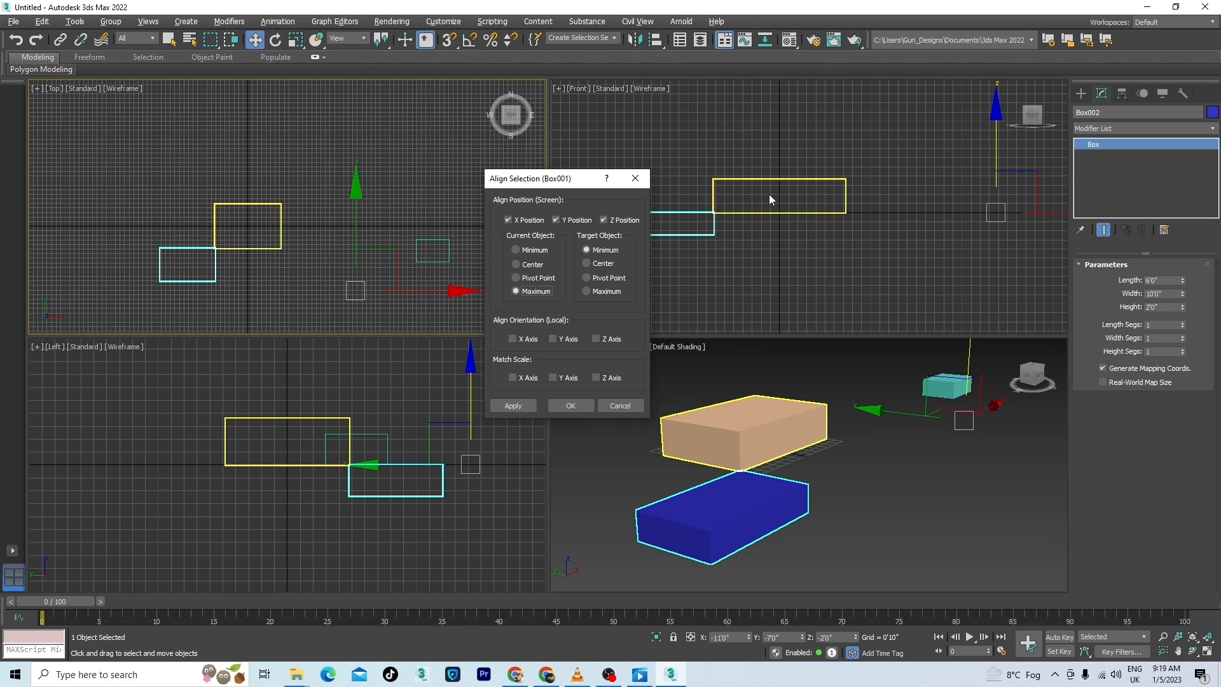
pyautogui.click(515, 278)
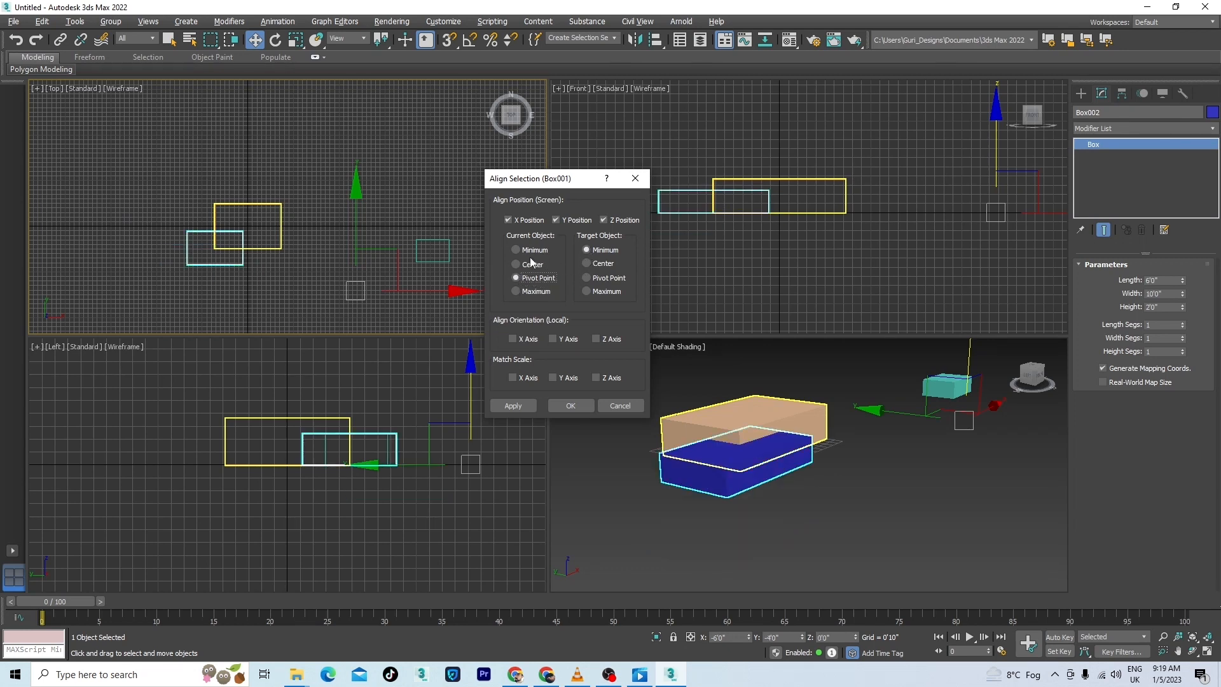
pyautogui.click(586, 291)
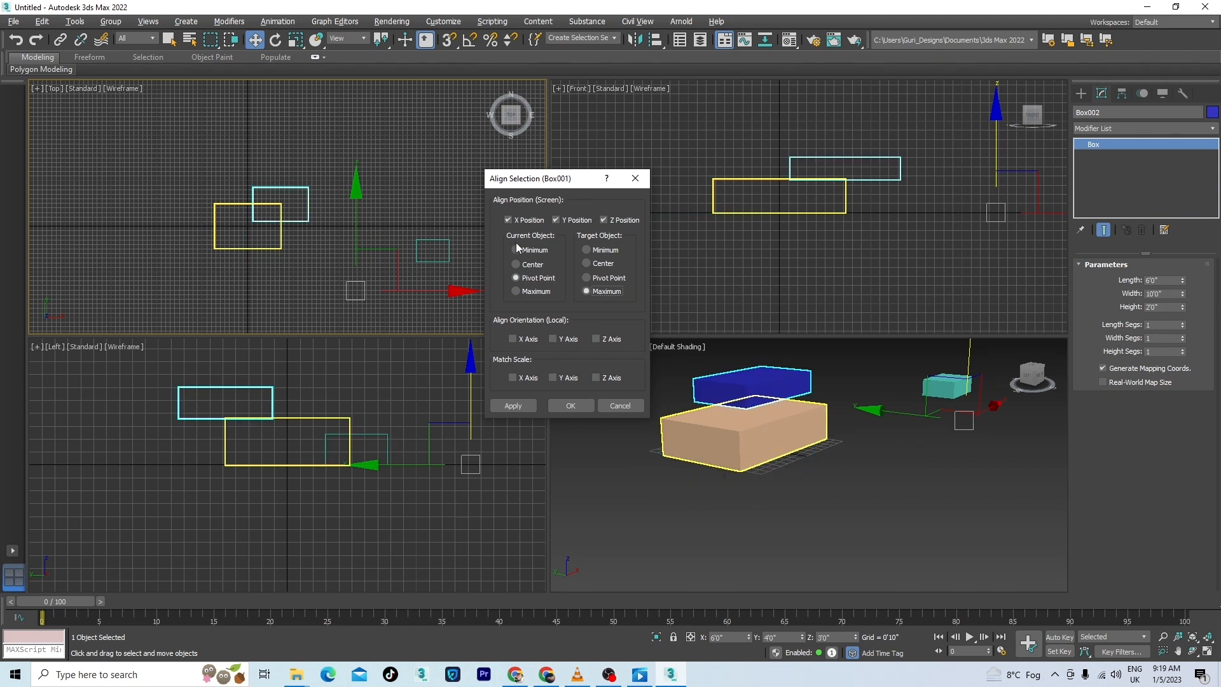
pyautogui.click(589, 278)
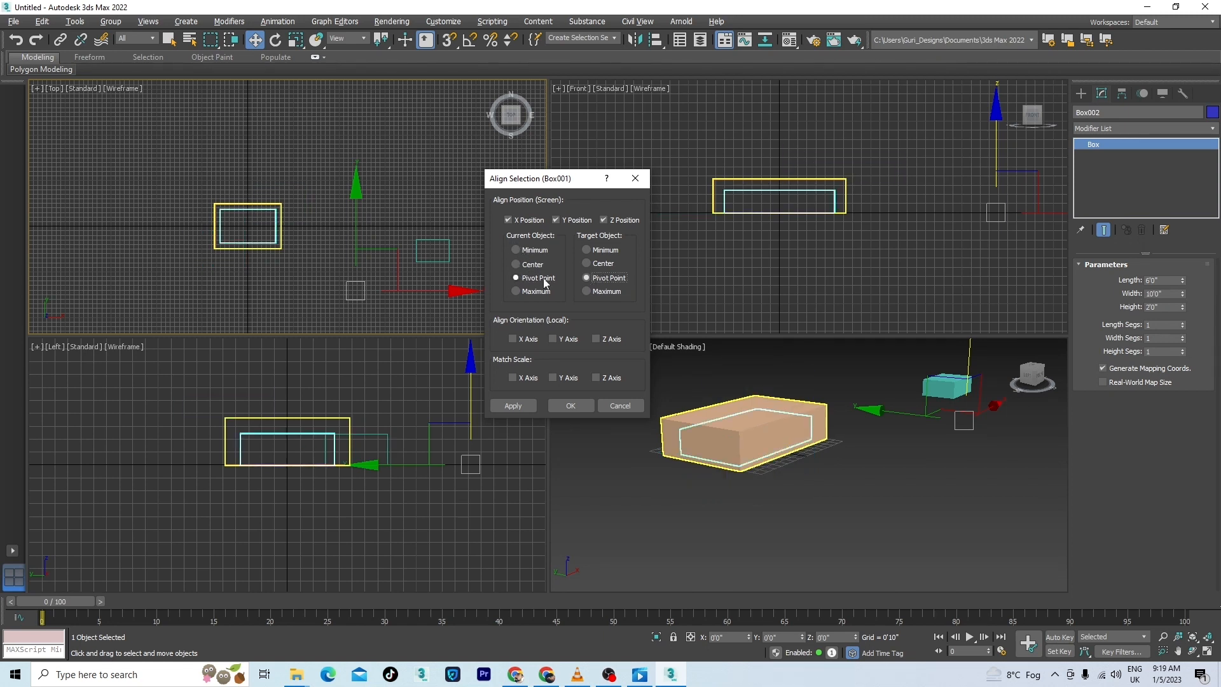
pyautogui.click(516, 250)
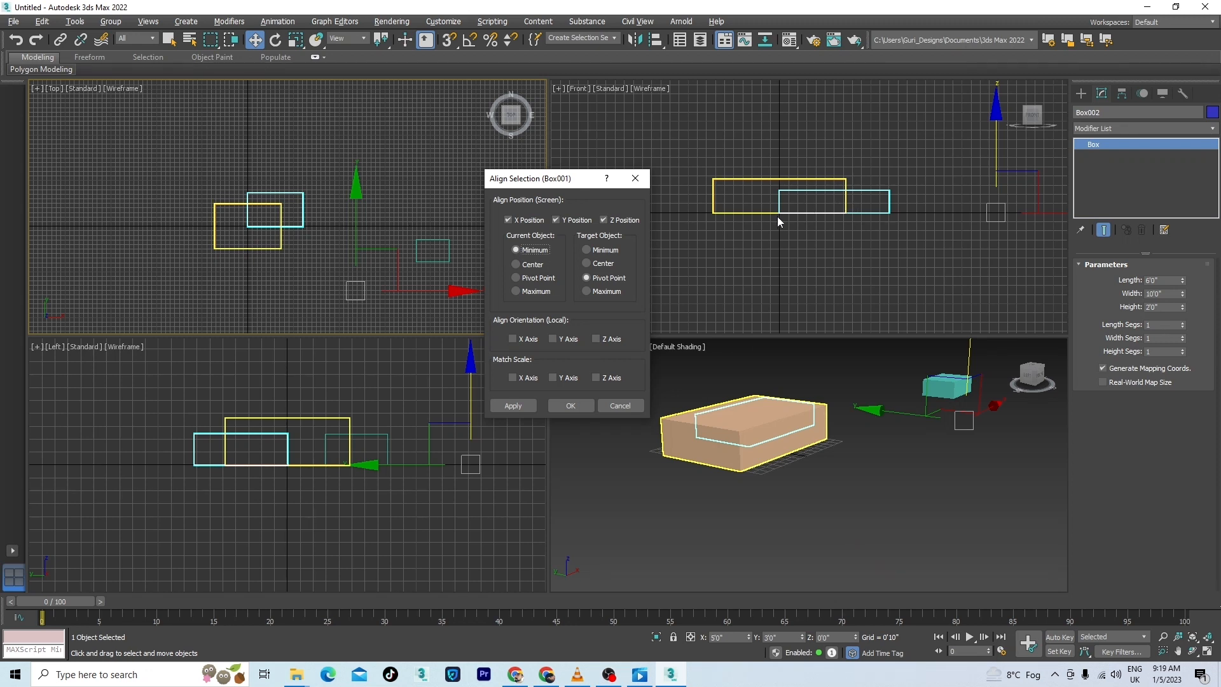
# Step: Align the second box's Center to the first box's Center in X, Y and Z, and apply the alignment
pyautogui.click(517, 264)
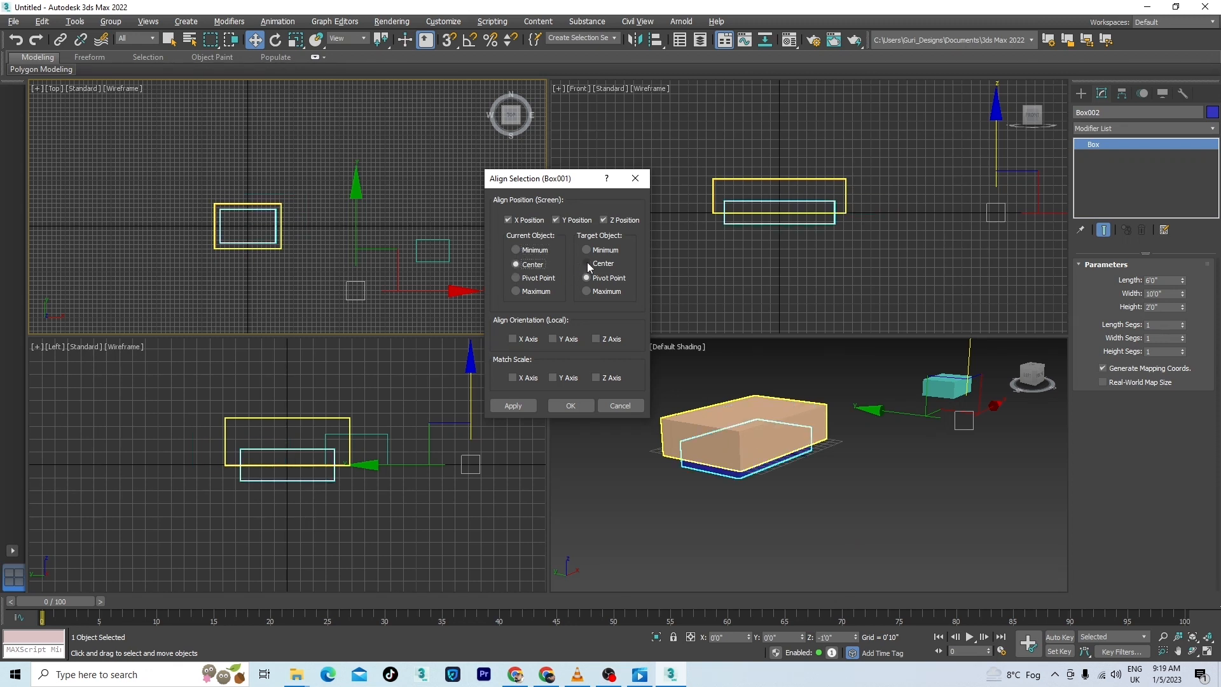
pyautogui.click(586, 262)
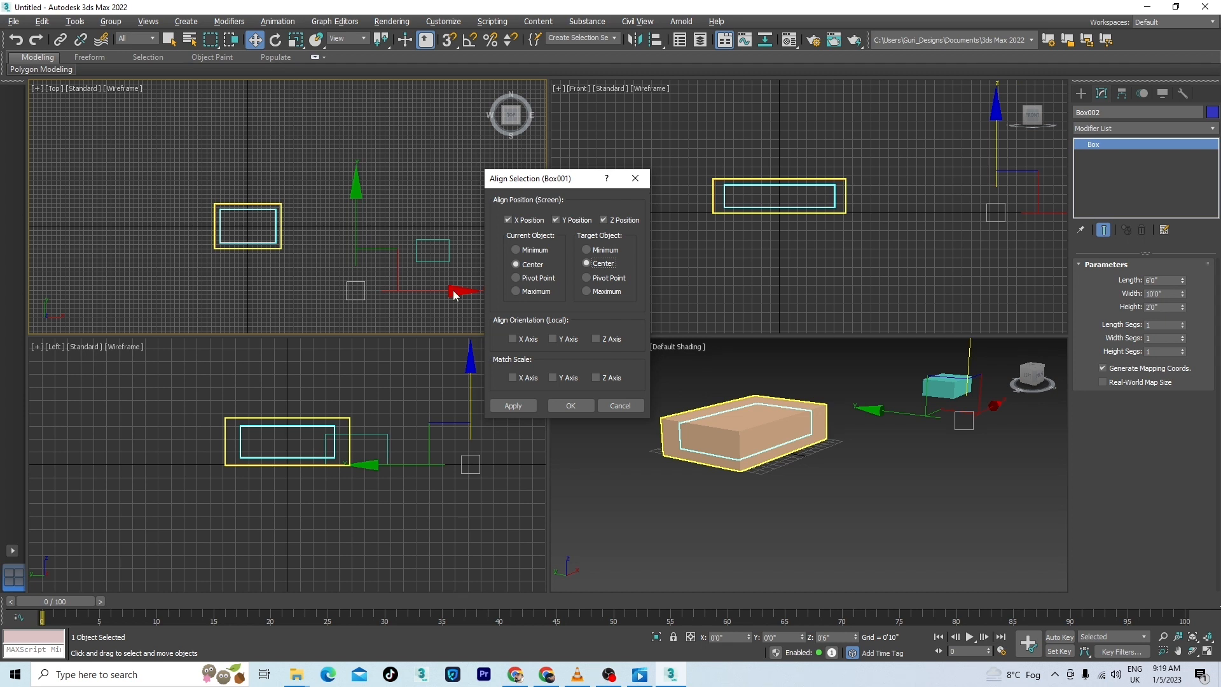
pyautogui.click(509, 407)
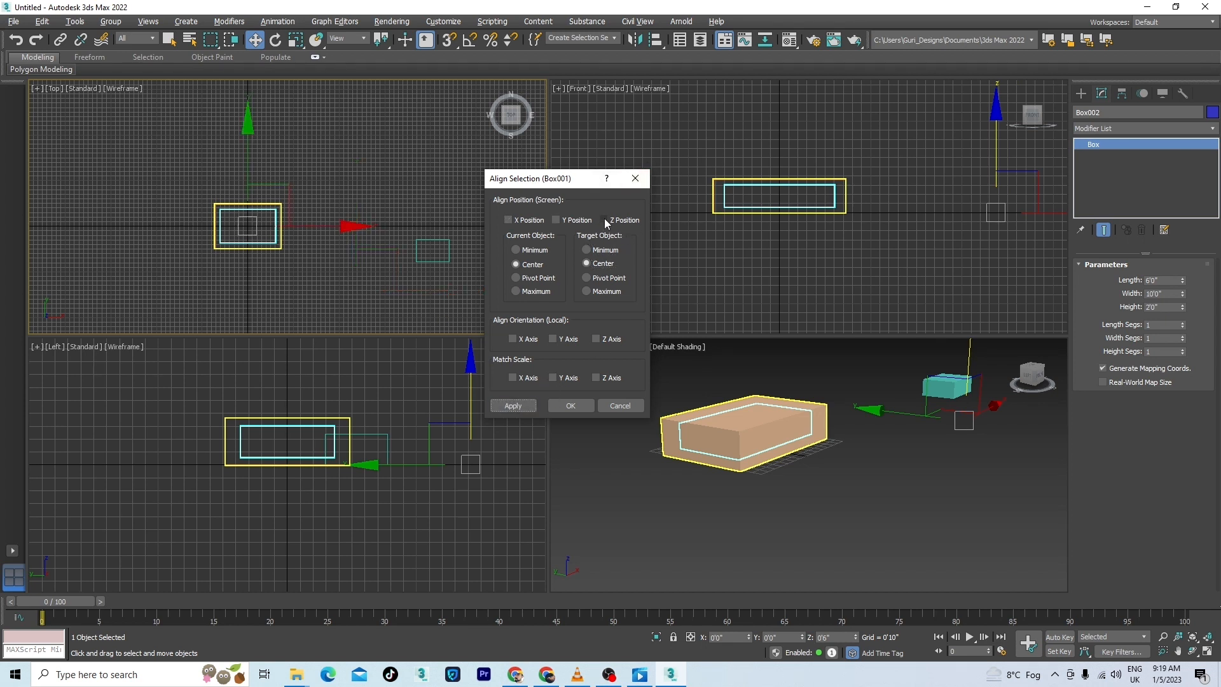
# Step: Place the second box on top of the first by aligning its Pivot Point to the target's Maximum in Z only
pyautogui.click(606, 220)
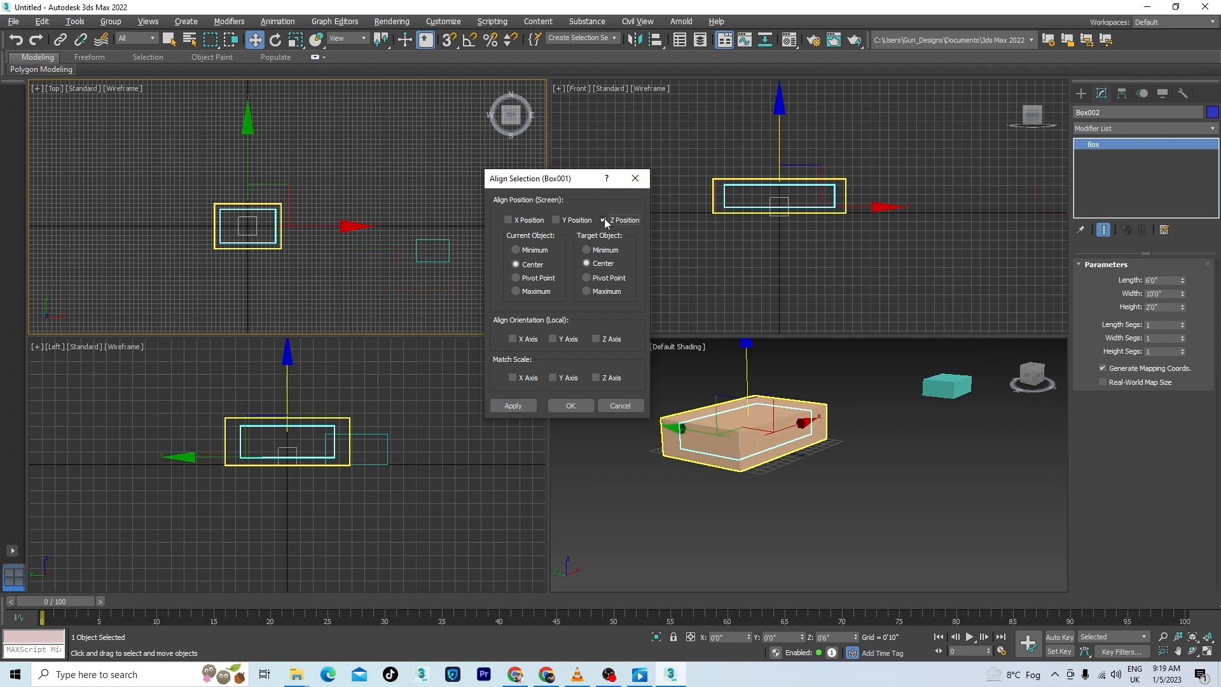
pyautogui.click(586, 292)
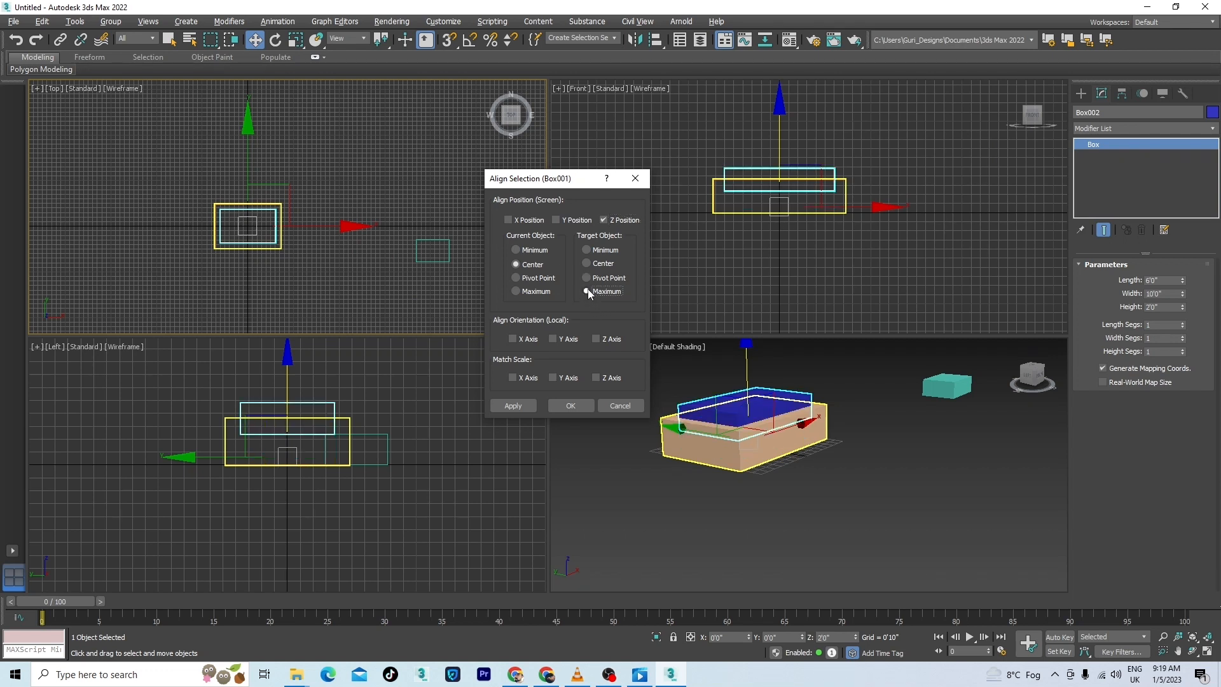
pyautogui.click(516, 278)
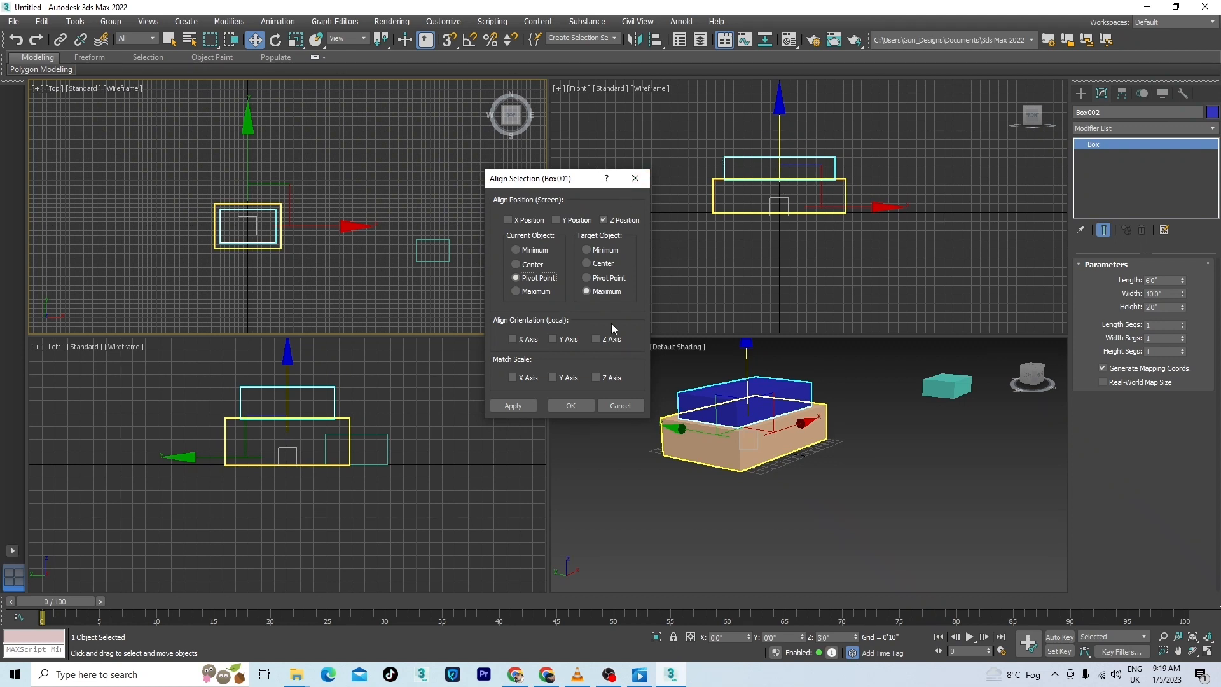
pyautogui.click(571, 405)
# Step: Start aligning the third box to the second box with the X, Y and Z positions enabled
pyautogui.click(438, 259)
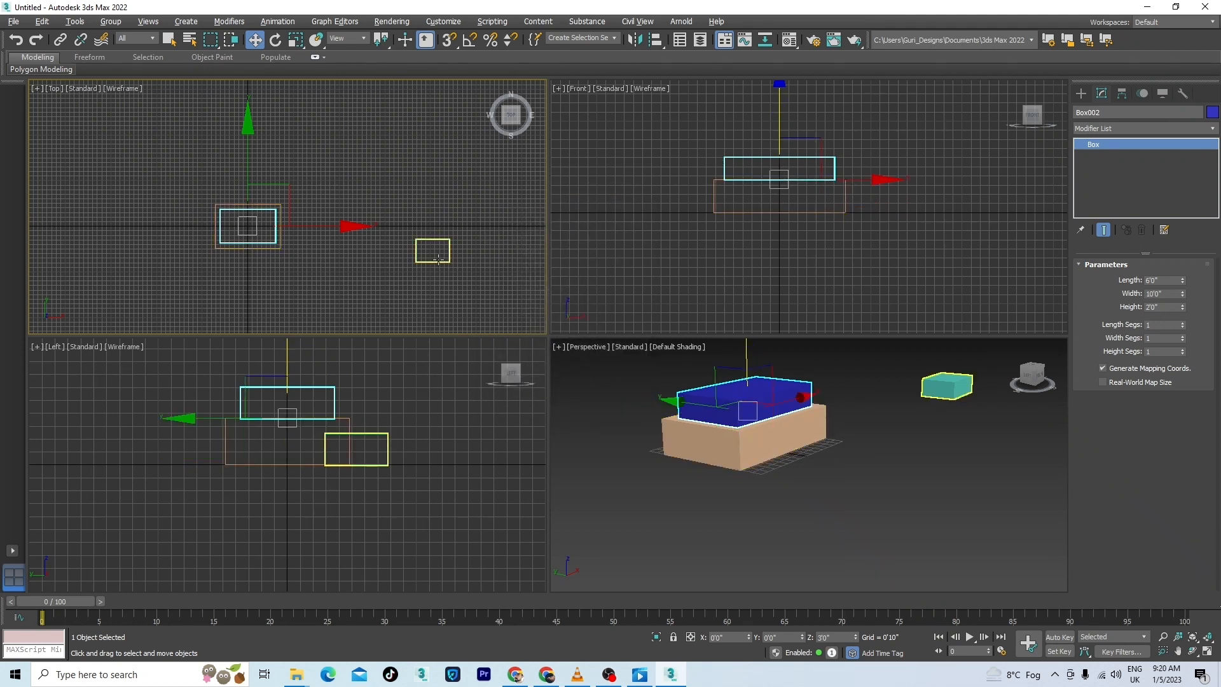
pyautogui.click(438, 259)
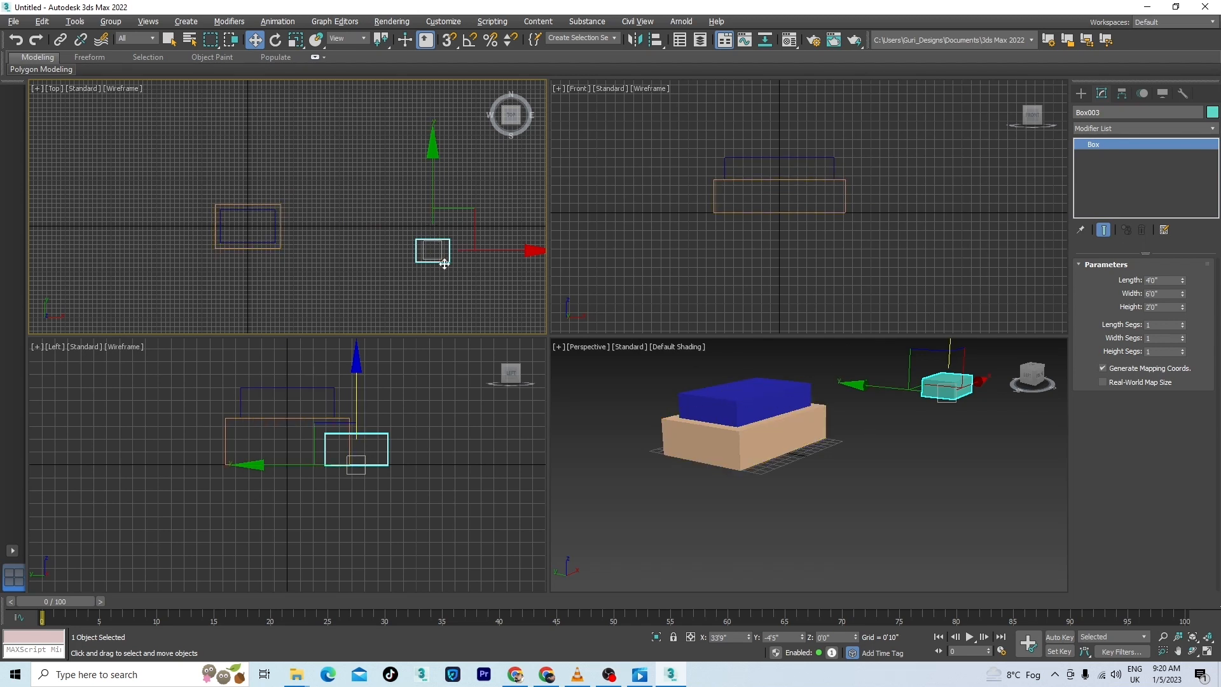
pyautogui.rightClick(590, 203)
pyautogui.hotkey('alt', 'a')
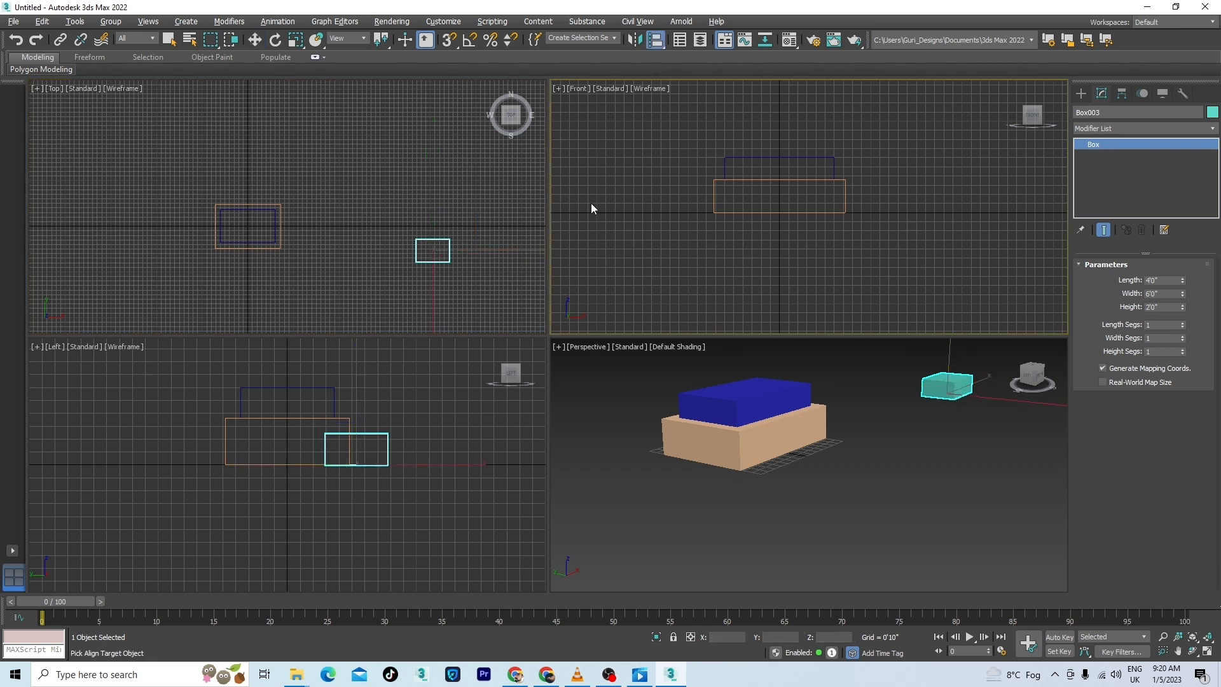
pyautogui.click(735, 404)
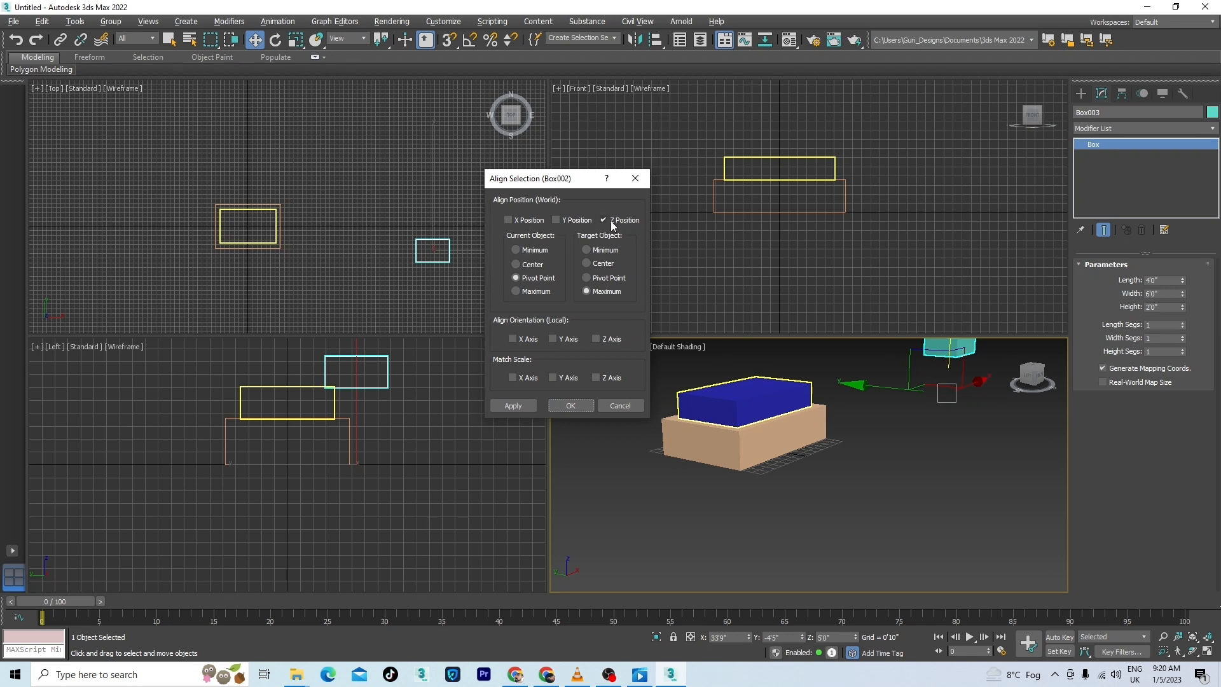
pyautogui.click(559, 218)
pyautogui.click(510, 220)
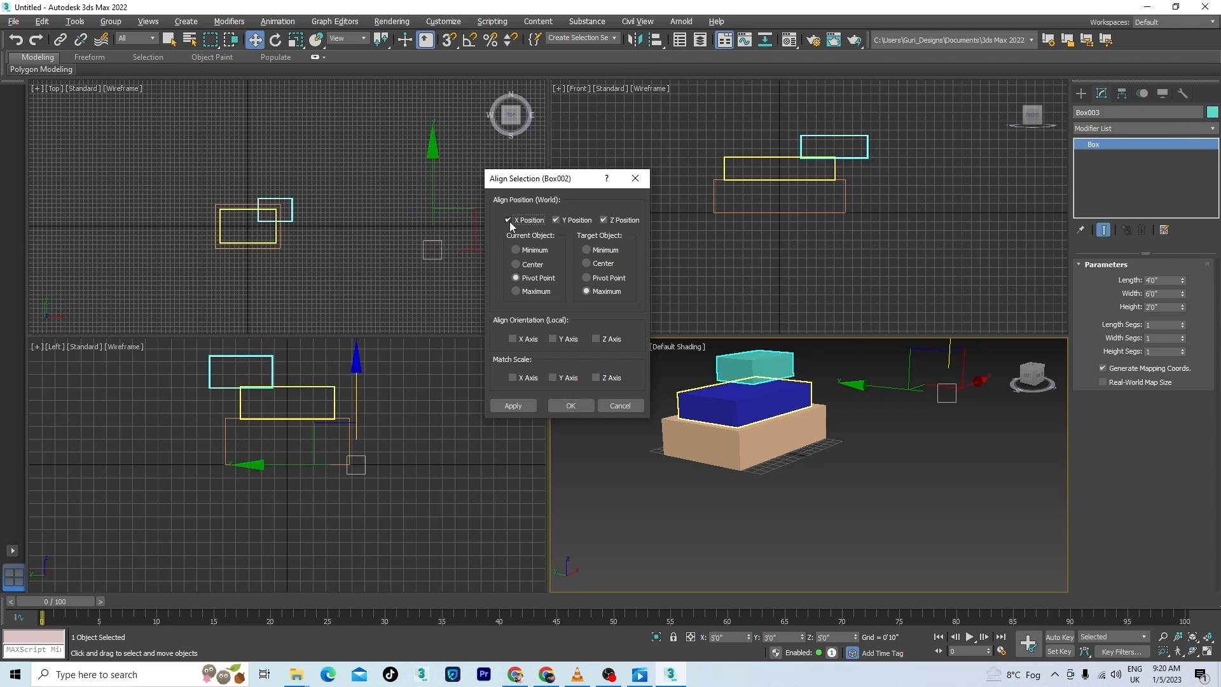
# Step: Match the third box's Center to the second box's Center on all three axes and apply the alignment
pyautogui.click(587, 277)
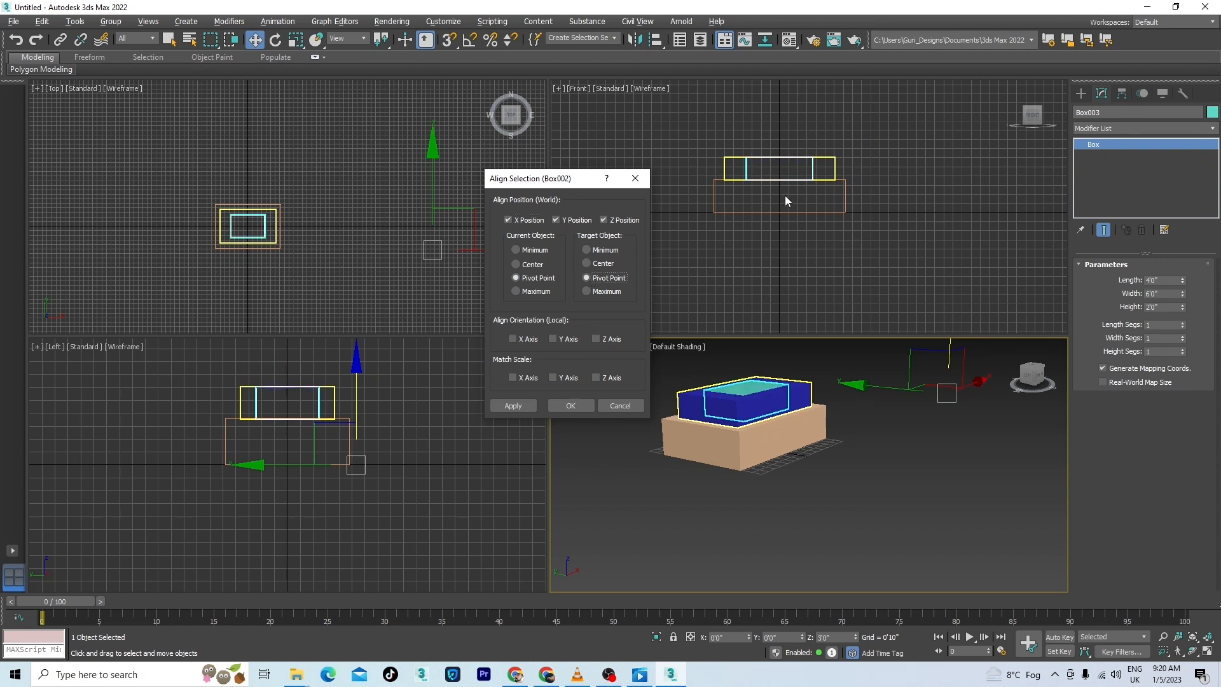
pyautogui.click(515, 264)
pyautogui.click(585, 262)
pyautogui.click(516, 406)
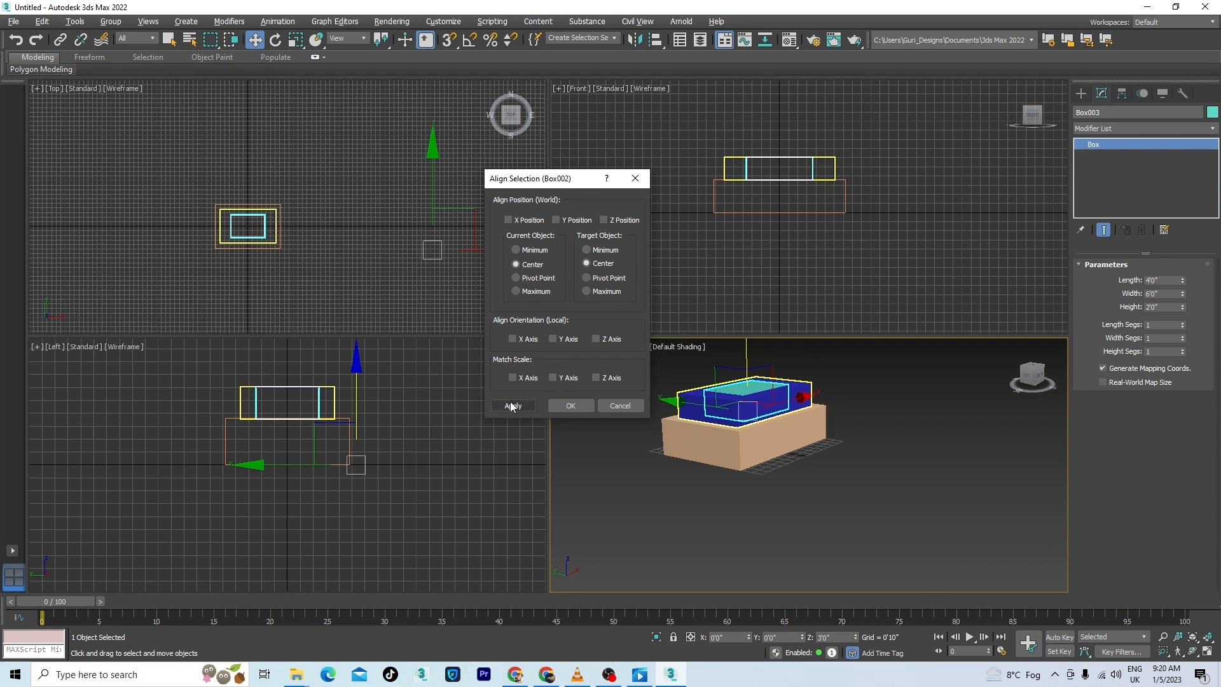
# Step: Place the third box on top of the second by aligning its Pivot Point to the target's Maximum in Z only
pyautogui.click(603, 220)
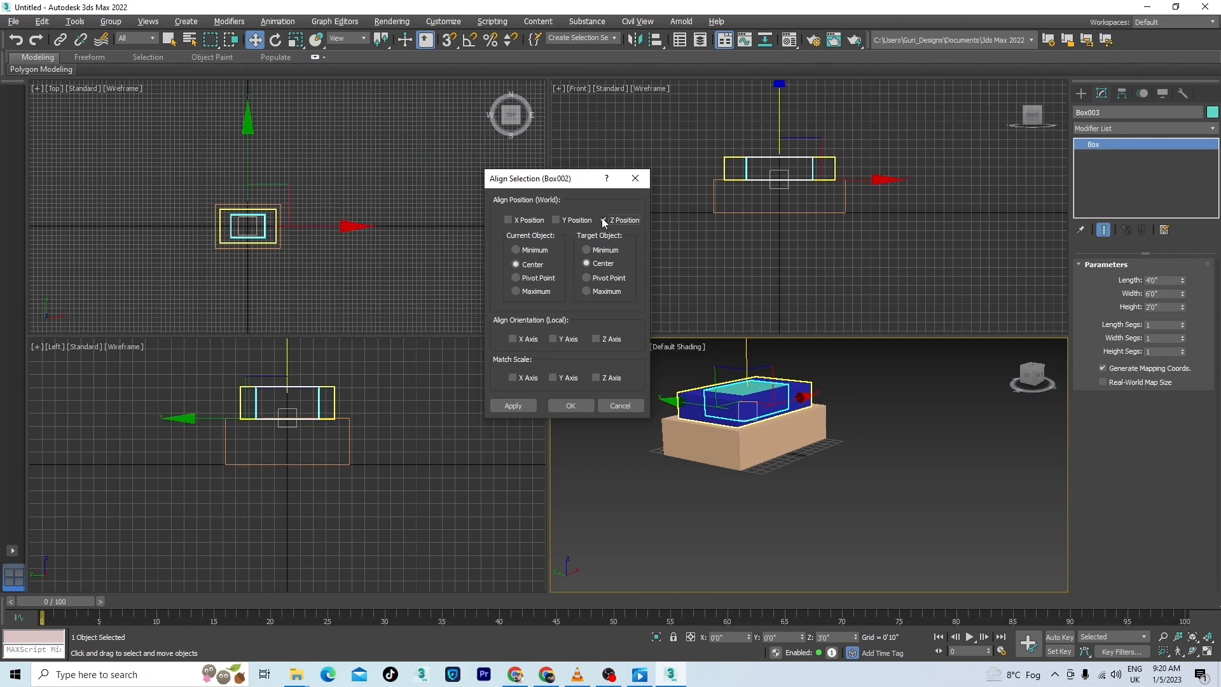
pyautogui.click(586, 291)
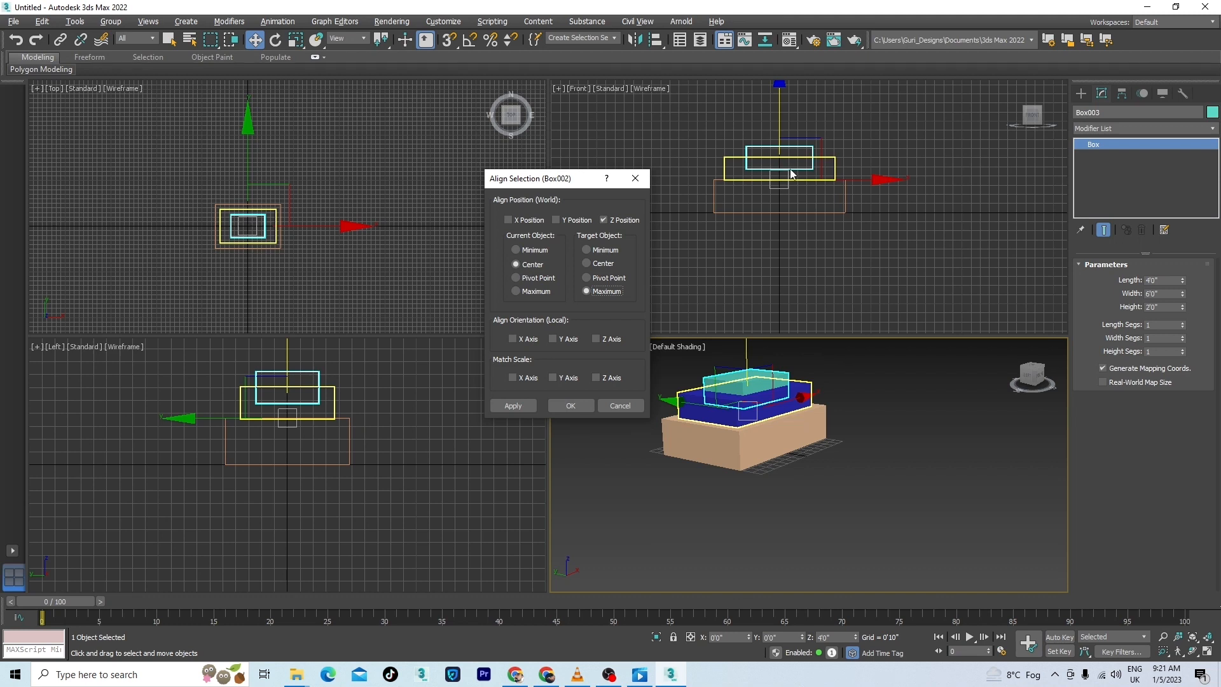
pyautogui.click(515, 278)
pyautogui.click(570, 406)
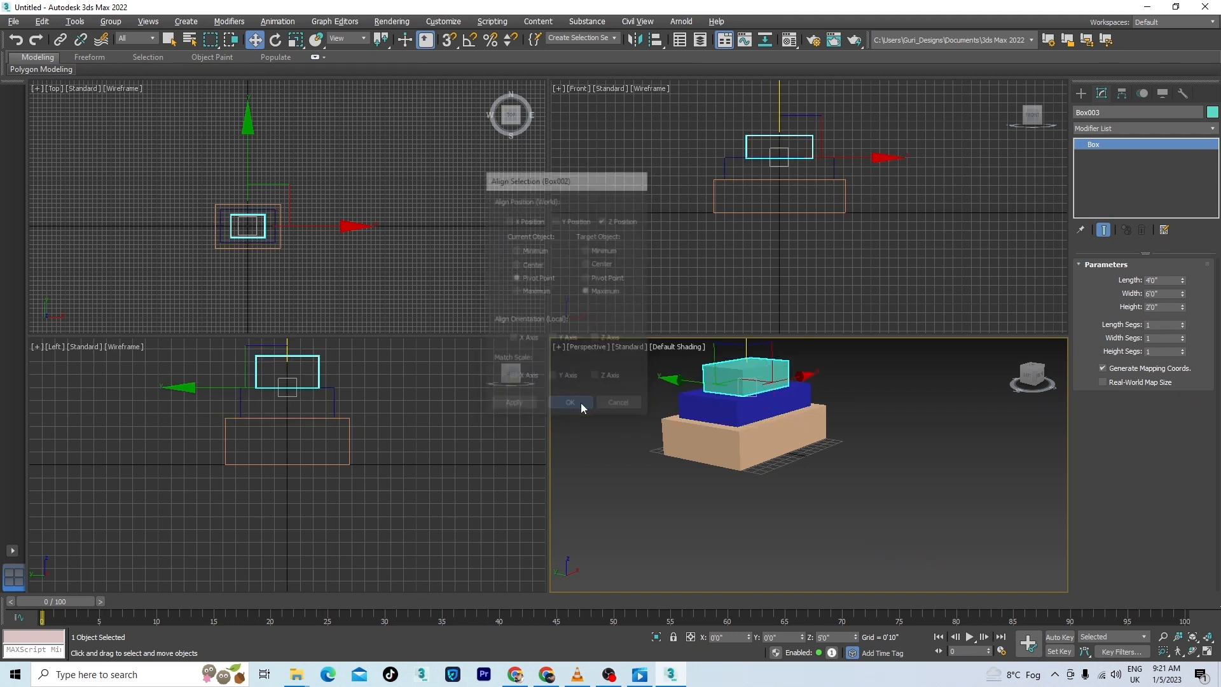
pyautogui.scroll(-3, 731, 487)
pyautogui.click(851, 535)
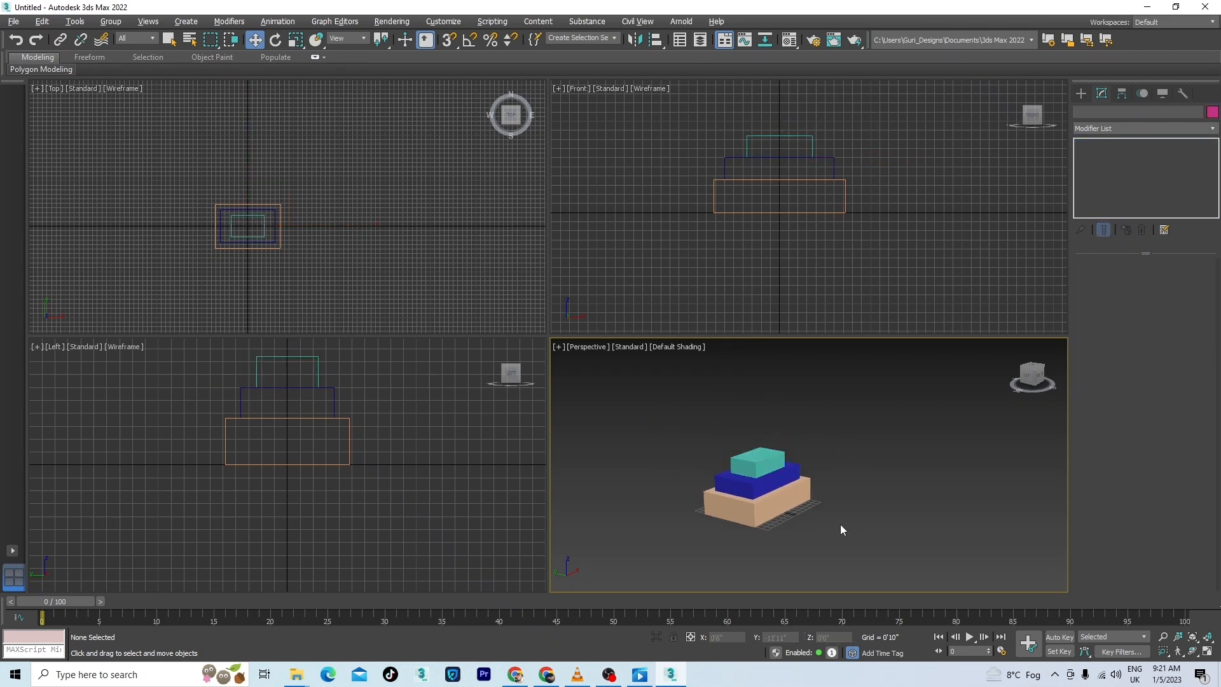
pyautogui.scroll(5, 826, 521)
pyautogui.scroll(-4, 816, 486)
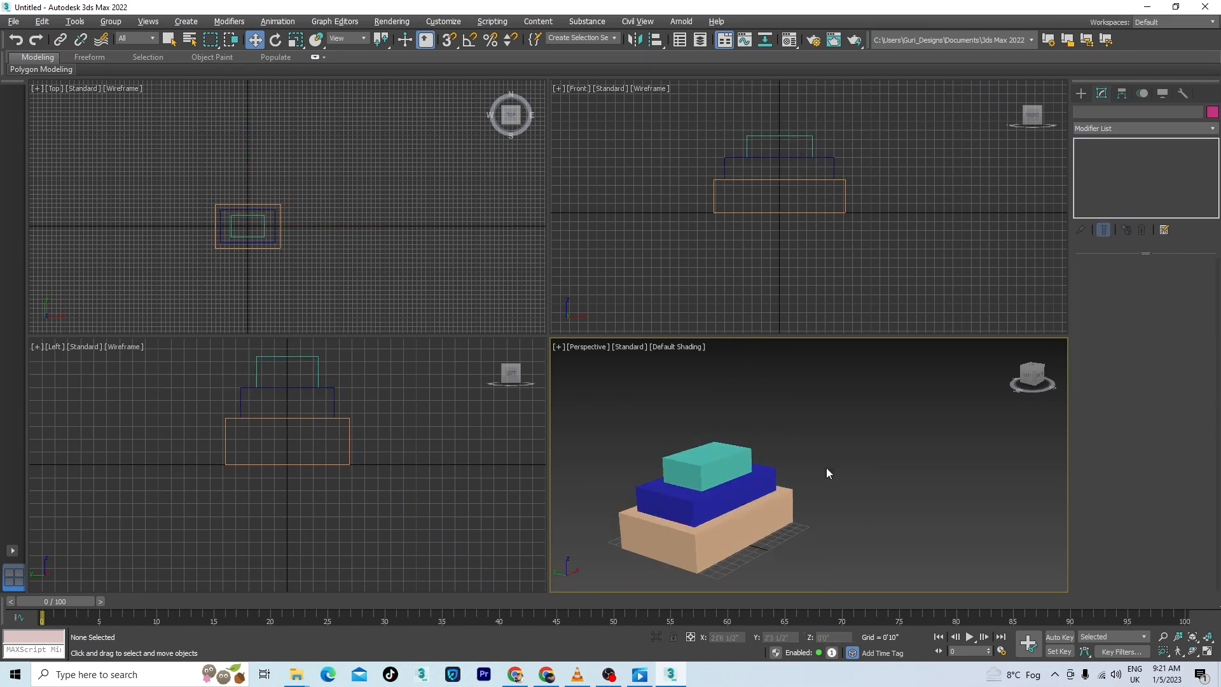
pyautogui.moveTo(825, 471); pyautogui.dragTo(834, 431, button='middle')
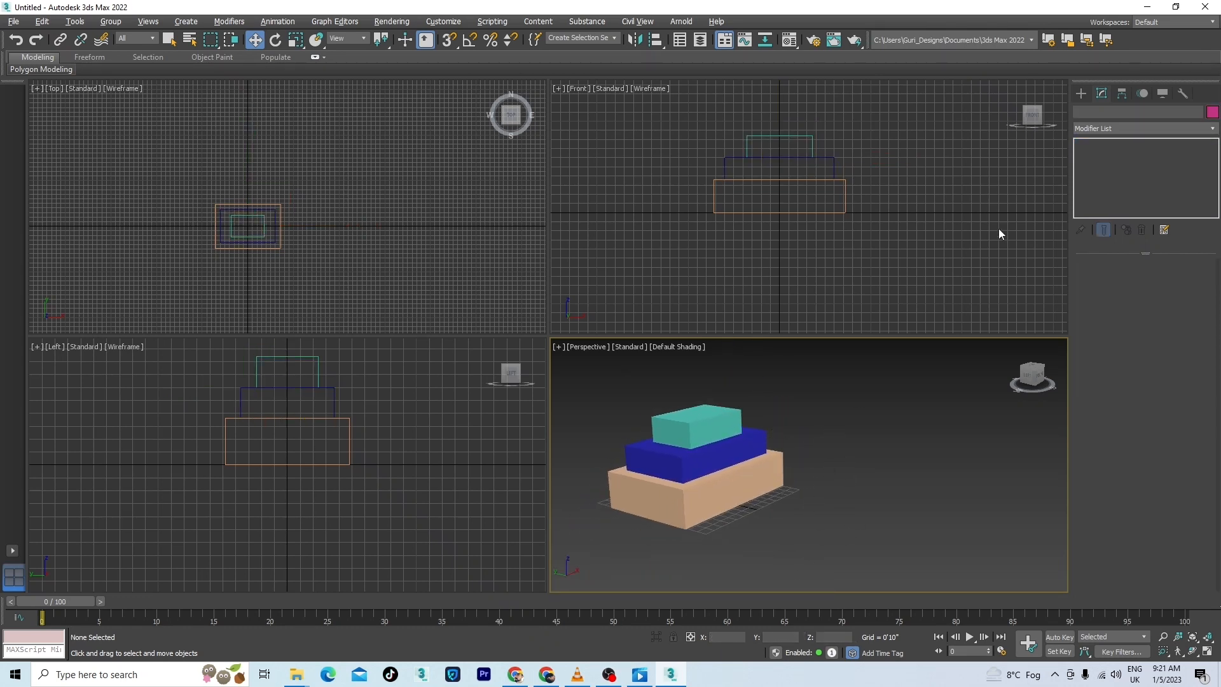
# Step: Create a teapot in the Perspective view in front of the stacked boxes
pyautogui.click(1081, 93)
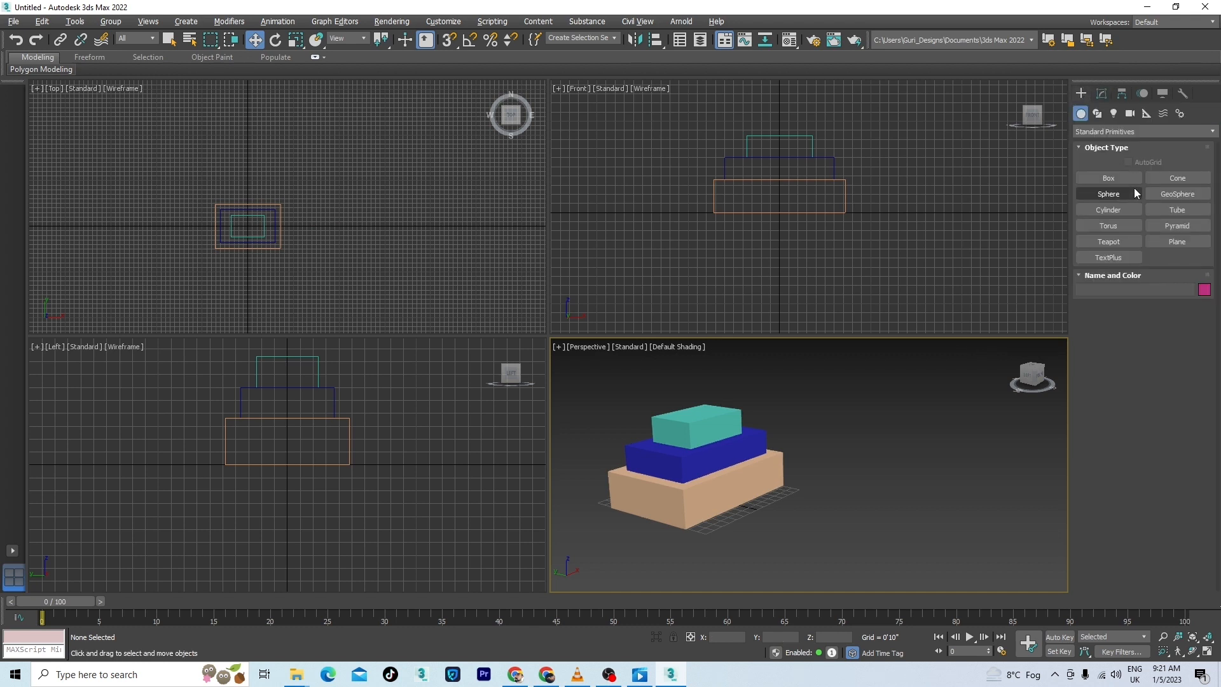
pyautogui.click(1107, 242)
pyautogui.moveTo(810, 506); pyautogui.dragTo(829, 516)
pyautogui.press('w')
pyautogui.scroll(2, 831, 489)
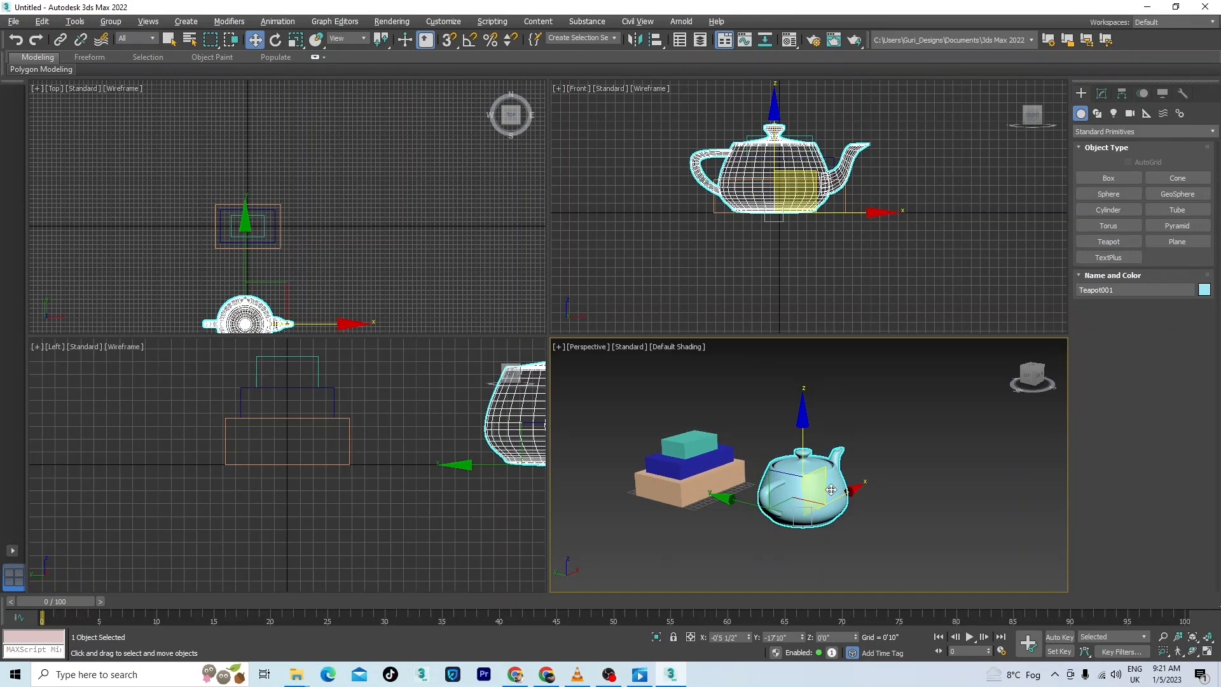
# Step: Rotate the teapot by about 57° around X and about -41° around Z
pyautogui.press('e')
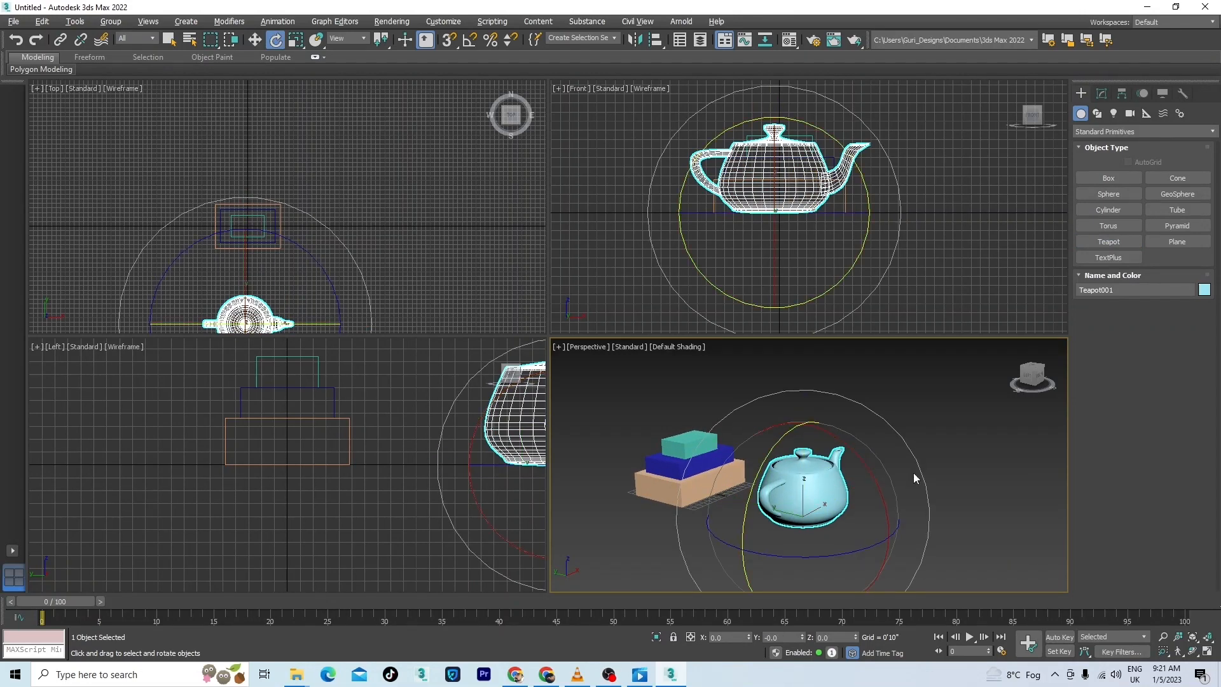
pyautogui.moveTo(872, 468); pyautogui.dragTo(899, 529)
pyautogui.scroll(-3, 958, 479)
pyautogui.click(997, 510)
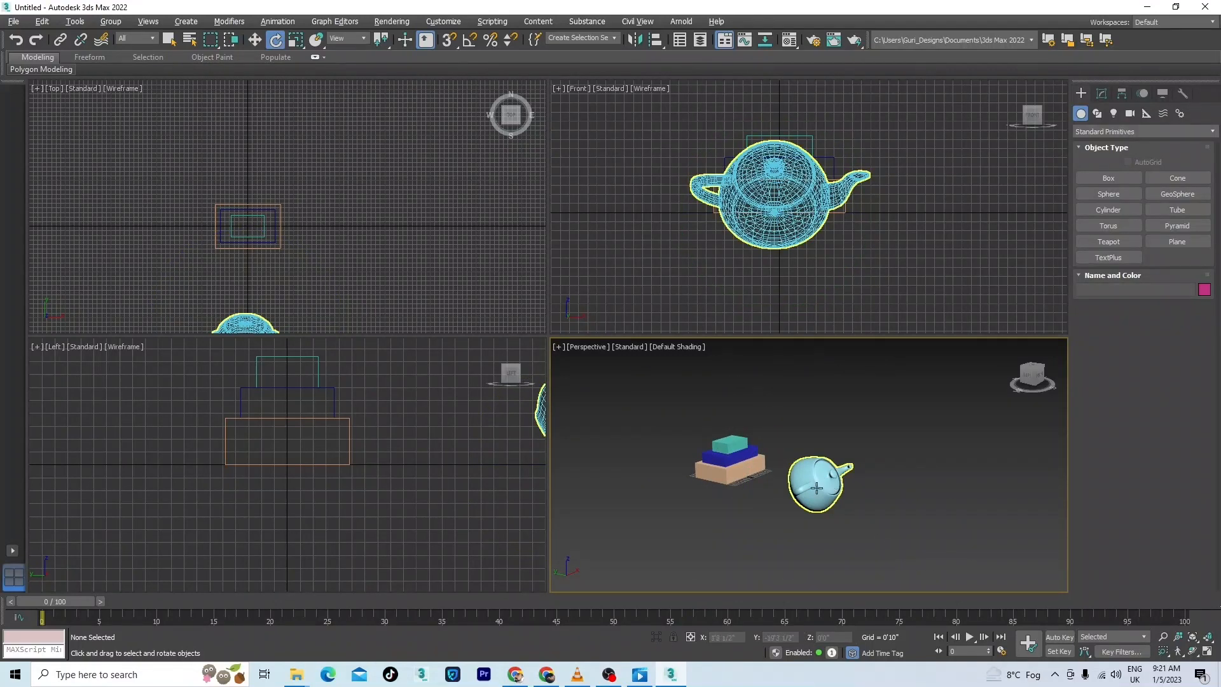
pyautogui.moveTo(921, 499); pyautogui.dragTo(851, 527, button='middle')
pyautogui.scroll(5, 782, 509)
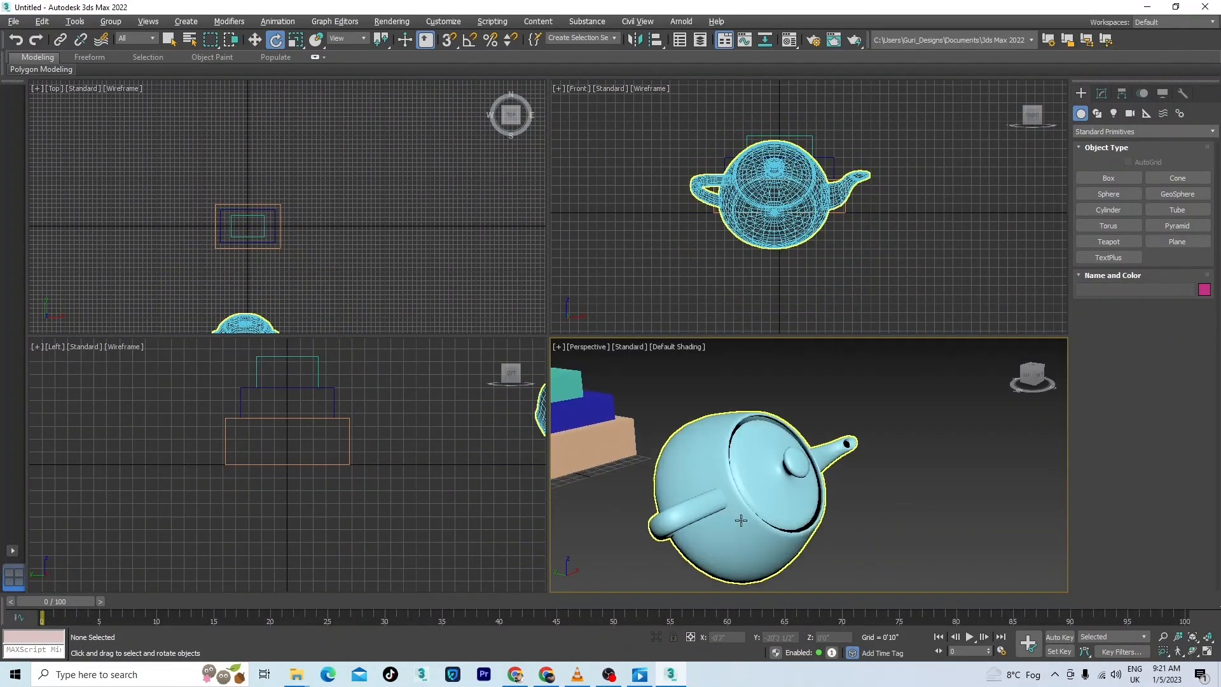
pyautogui.scroll(-4, 776, 507)
pyautogui.click(775, 504)
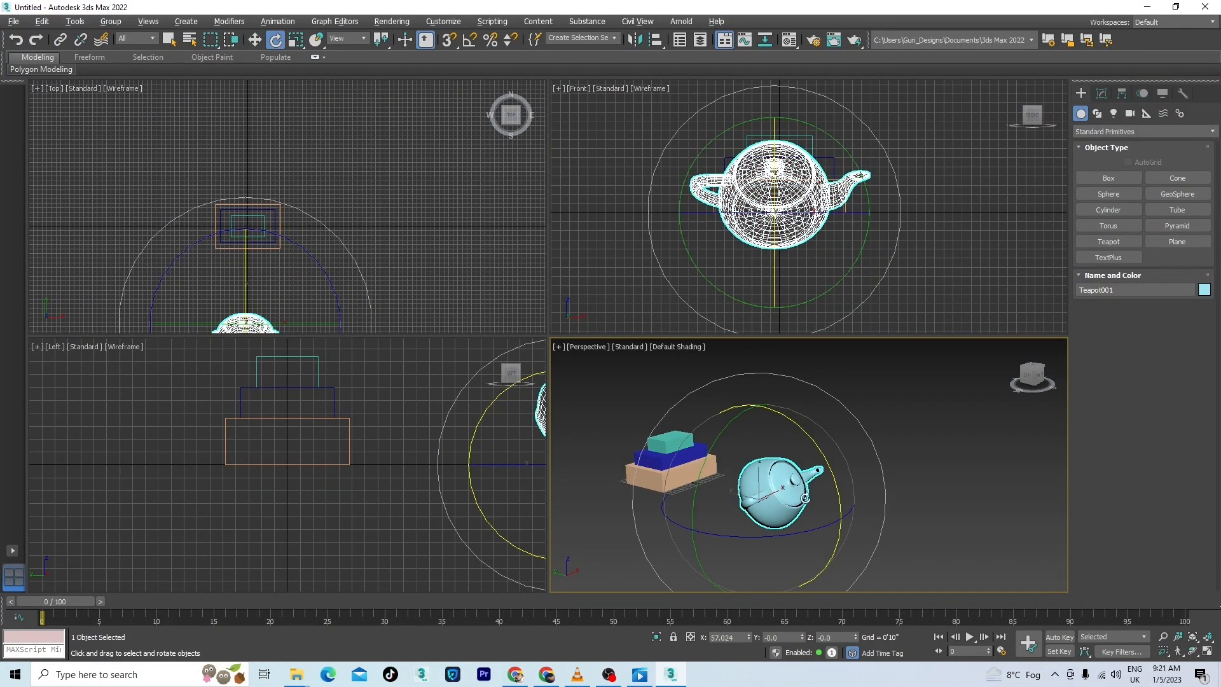
pyautogui.moveTo(788, 537); pyautogui.dragTo(744, 531)
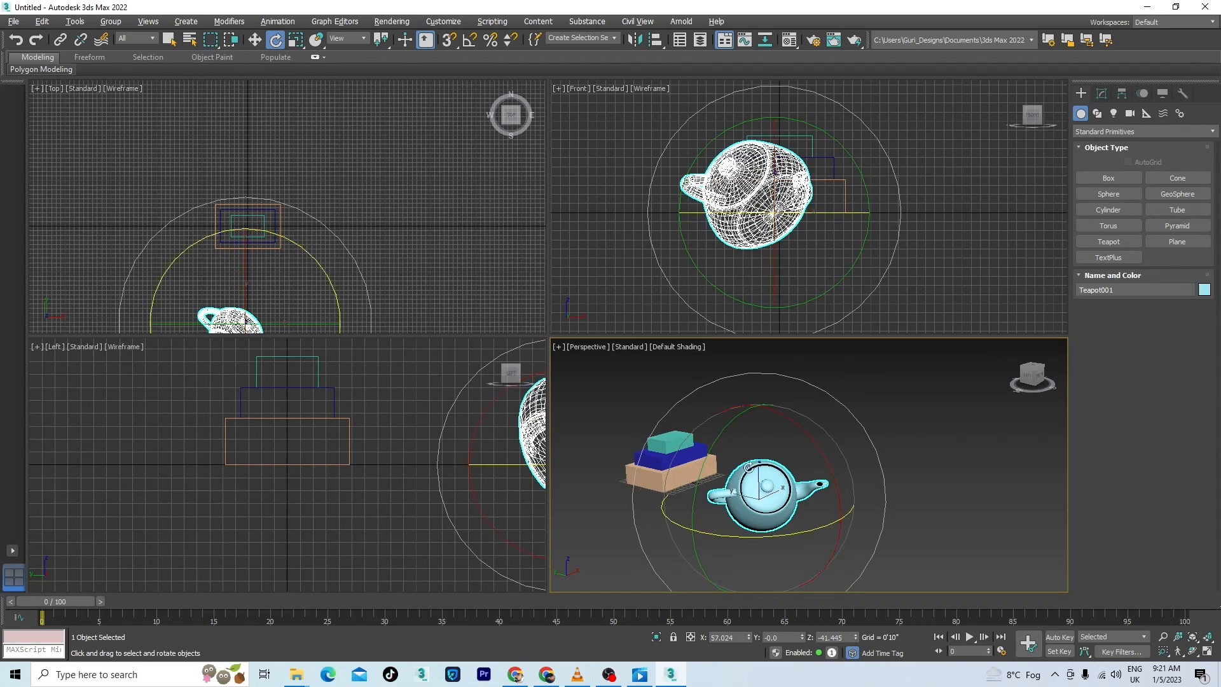
pyautogui.scroll(-5, 743, 451)
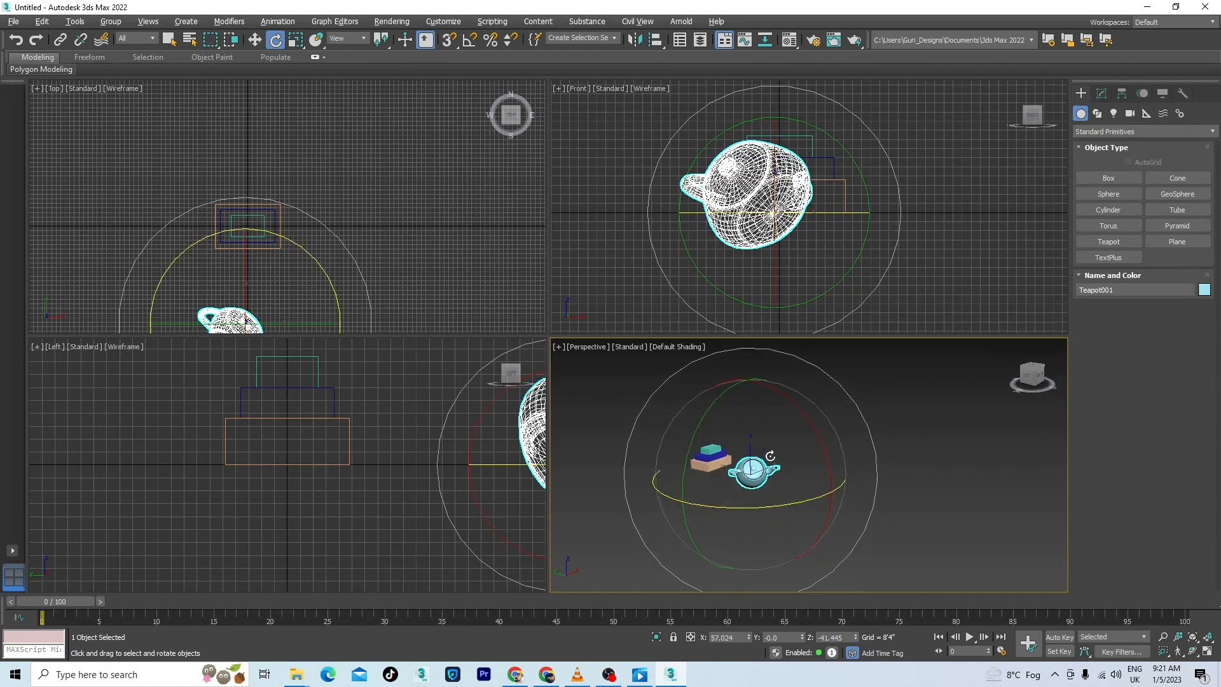
# Step: Create a second teapot with a radius of about 6'3 1/2" some distance beside the rotated one
pyautogui.click(1106, 241)
pyautogui.moveTo(852, 477)
pyautogui.mouseDown()
pyautogui.moveTo(862, 487)
pyautogui.moveTo(851, 473)
pyautogui.mouseUp()
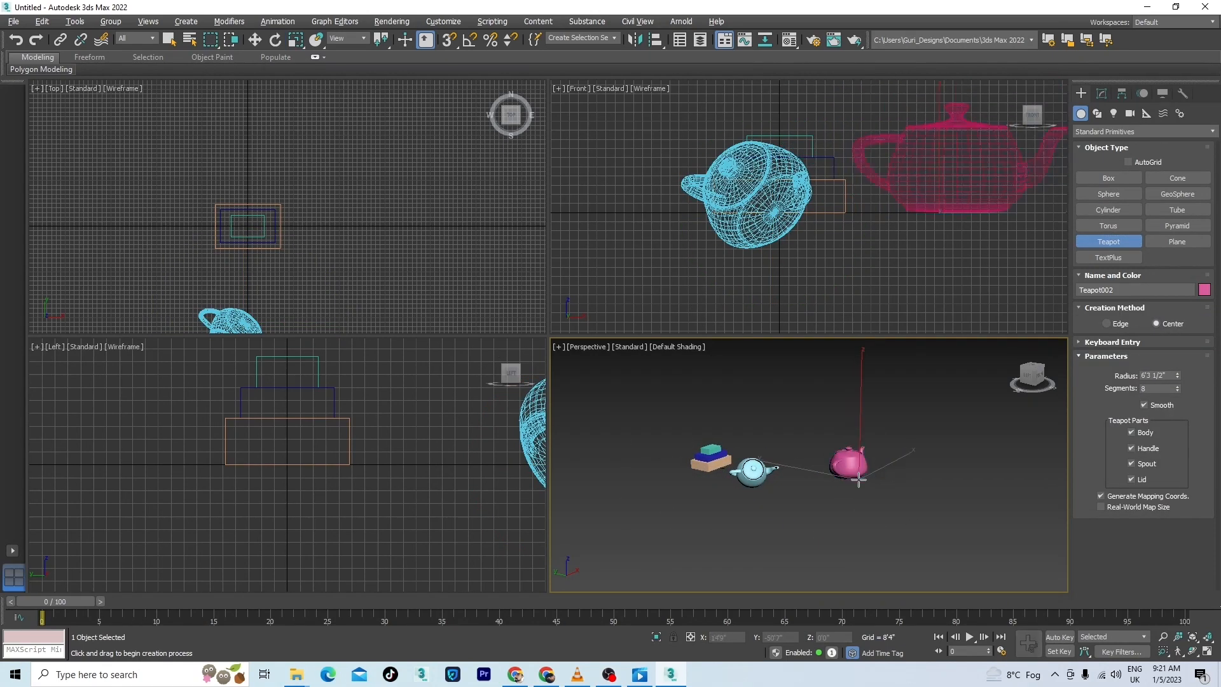
pyautogui.press('e')
pyautogui.moveTo(784, 547); pyautogui.dragTo(799, 560, button='middle')
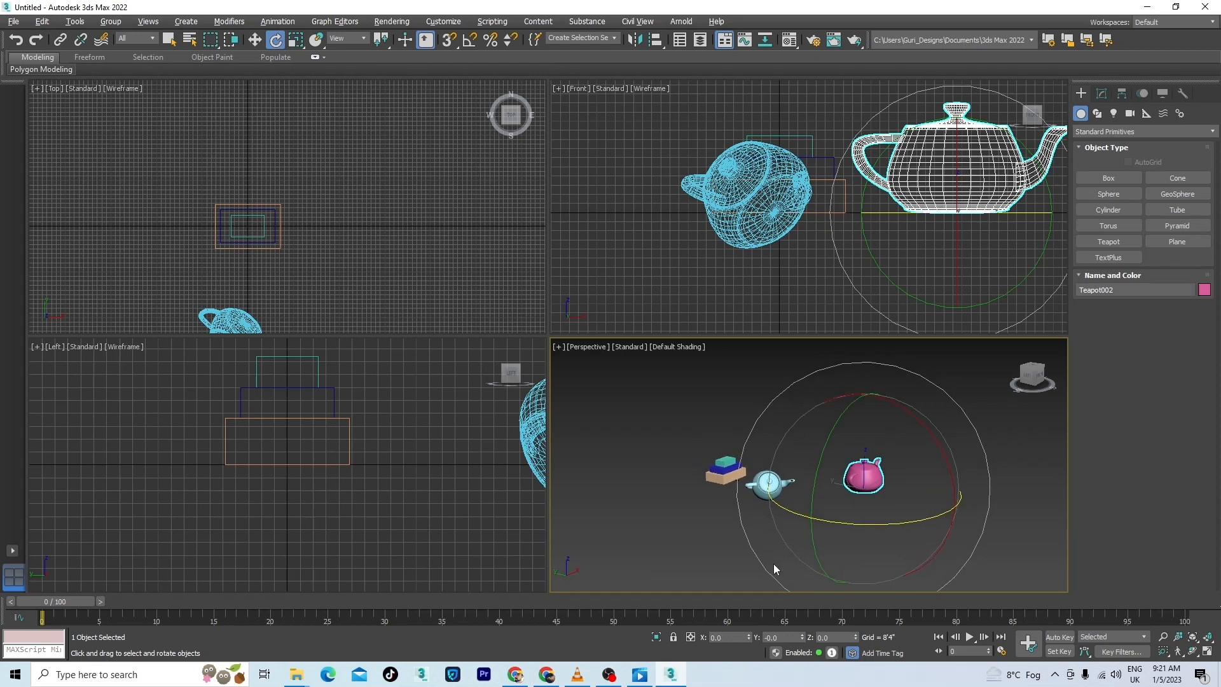
pyautogui.click(773, 563)
pyautogui.scroll(5, 773, 563)
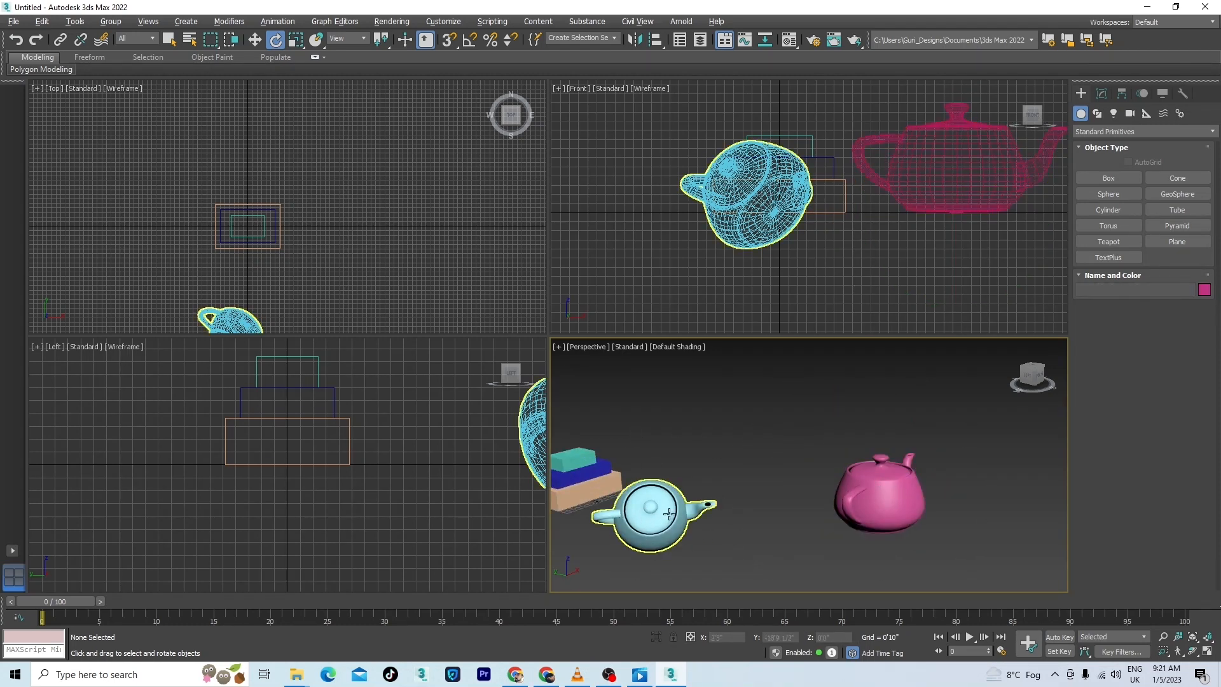
# Step: Align the second teapot's local orientation to the first teapot on the X and Y axes, with all position axes off
pyautogui.click(887, 500)
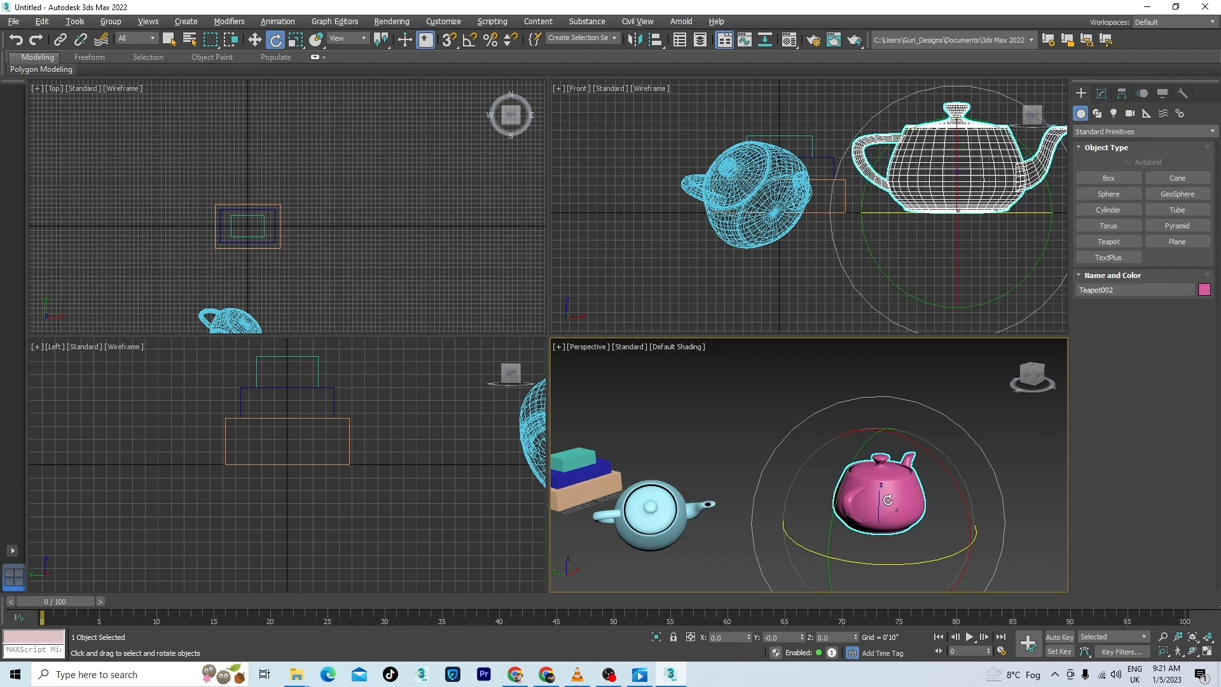
pyautogui.press('w')
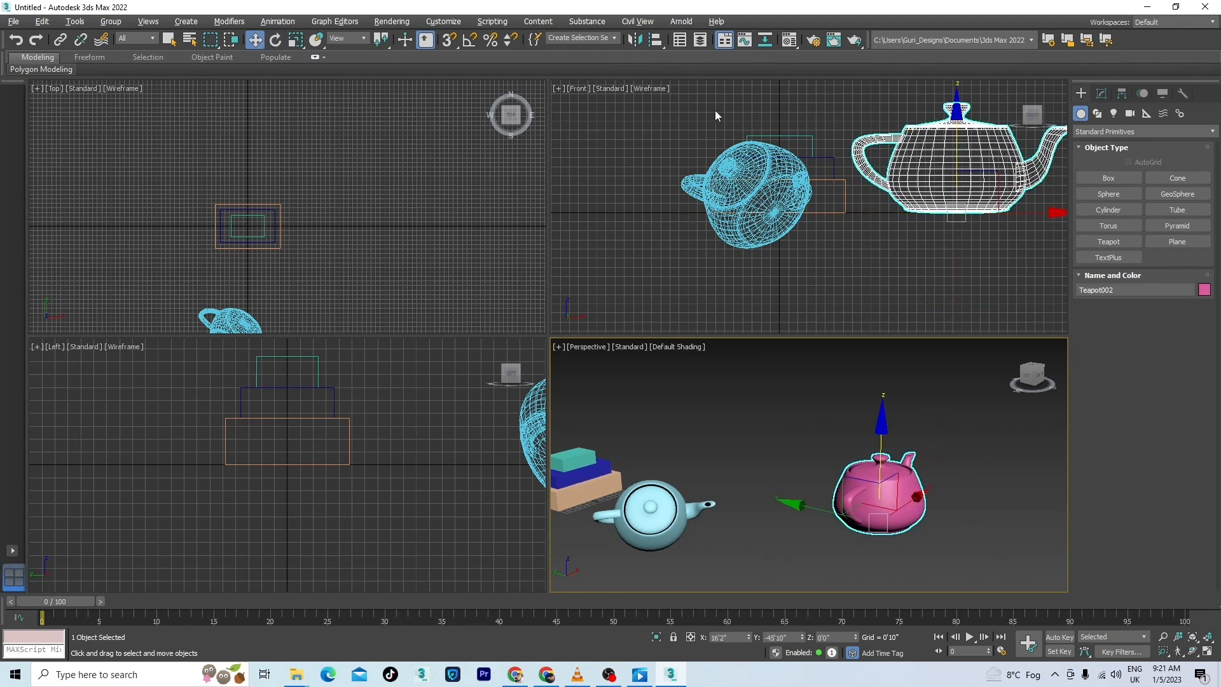
pyautogui.click(656, 39)
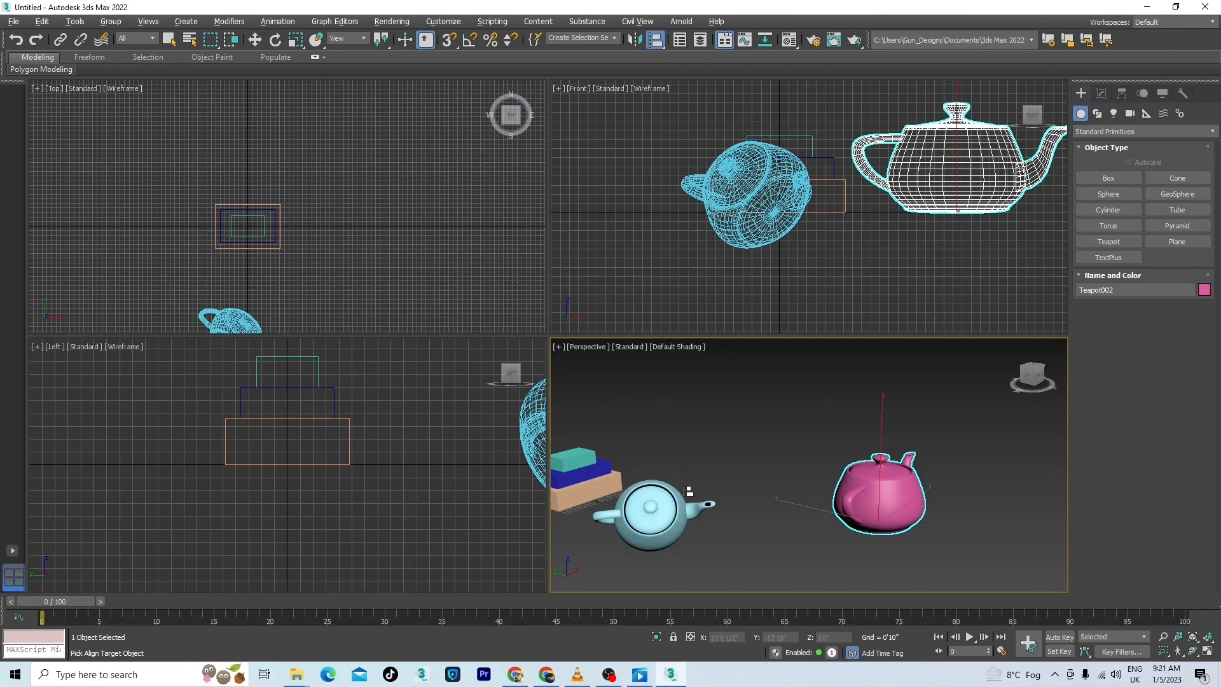
pyautogui.click(662, 528)
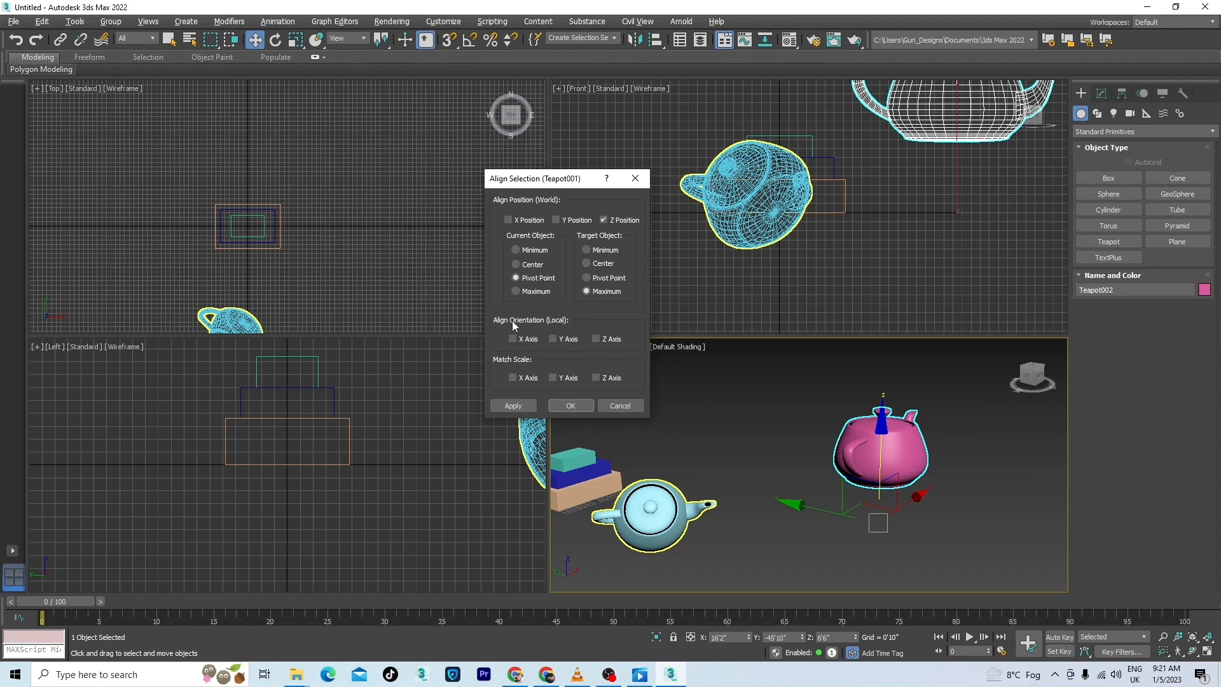
pyautogui.click(604, 220)
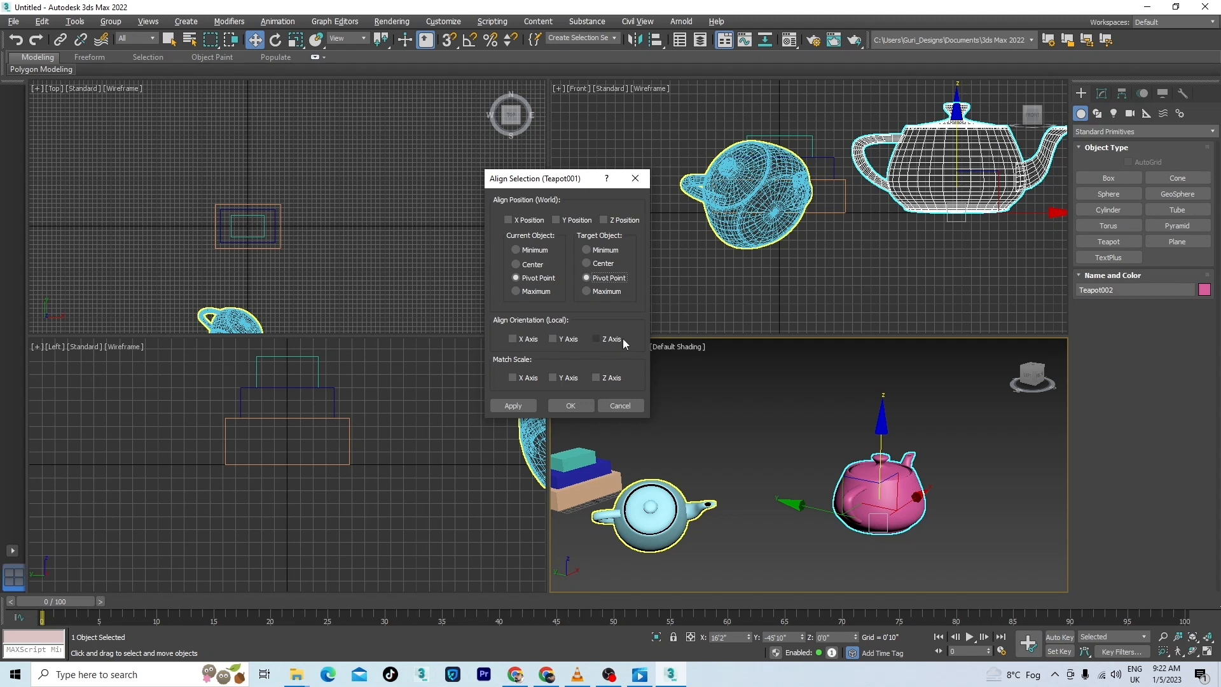
pyautogui.click(515, 340)
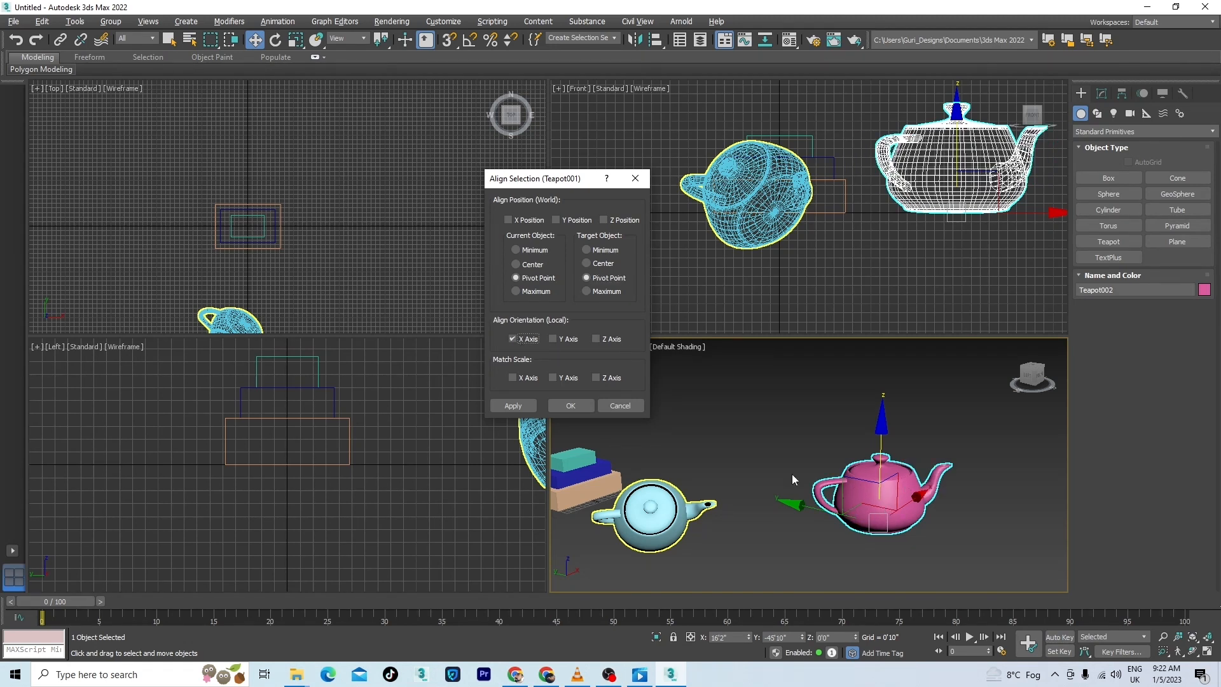
pyautogui.click(552, 339)
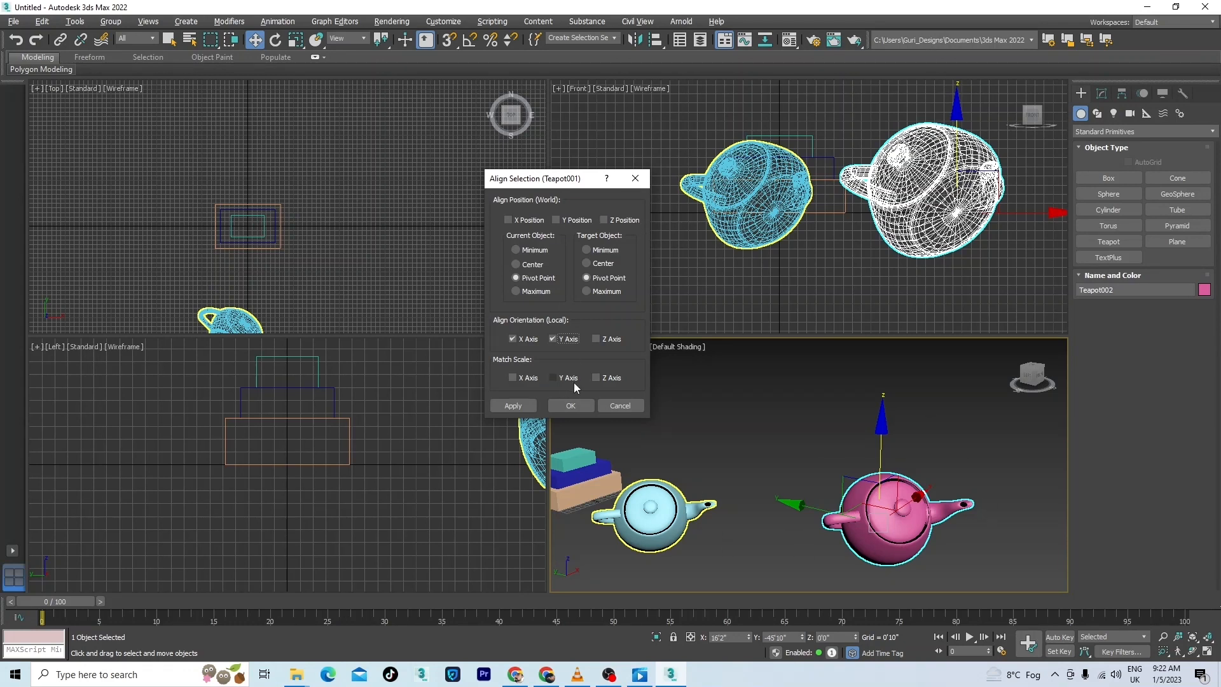
pyautogui.click(573, 406)
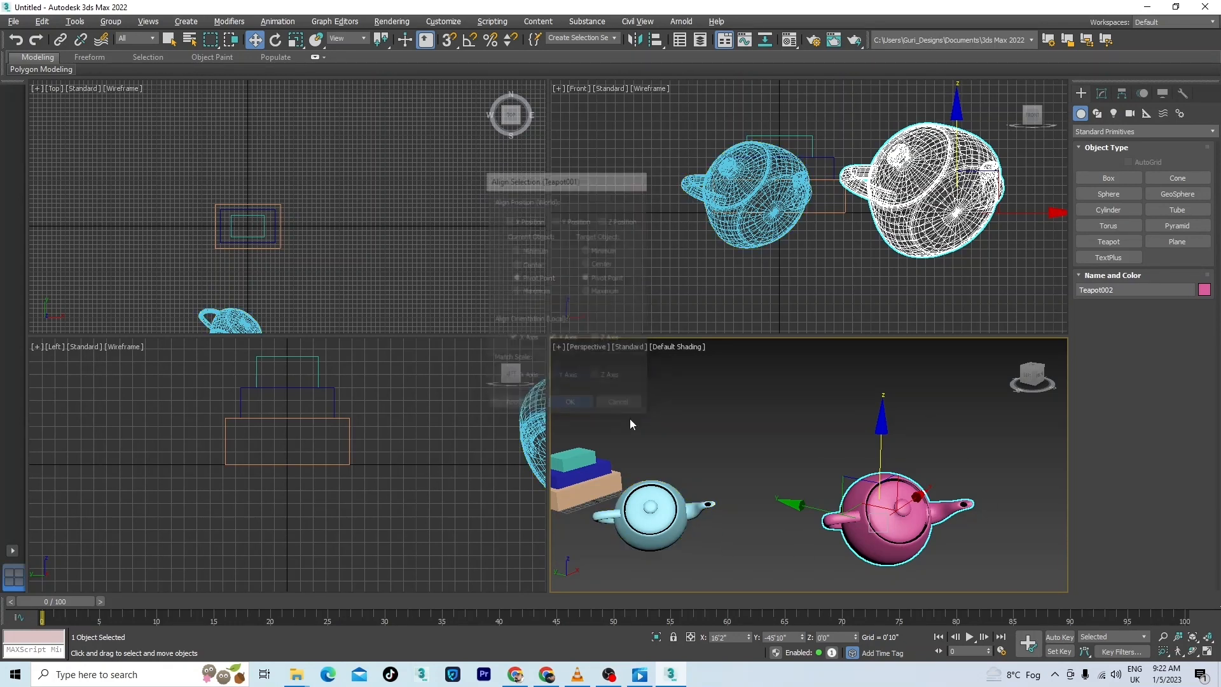
pyautogui.scroll(-3, 932, 434)
pyautogui.click(977, 525)
pyautogui.scroll(-5, 740, 487)
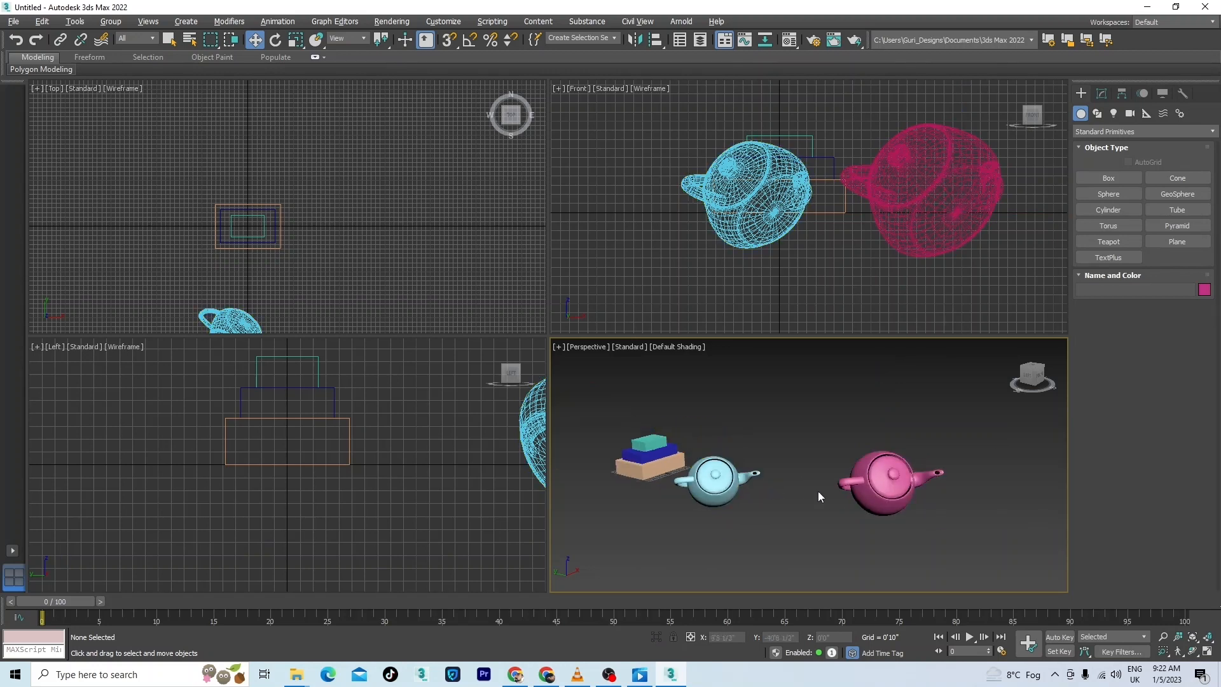
# Step: Draw a box about 4'9" by 6'3" beside the stack in the Top view and set its height to 4'0"
pyautogui.click(1108, 178)
pyautogui.moveTo(343, 227); pyautogui.dragTo(379, 254)
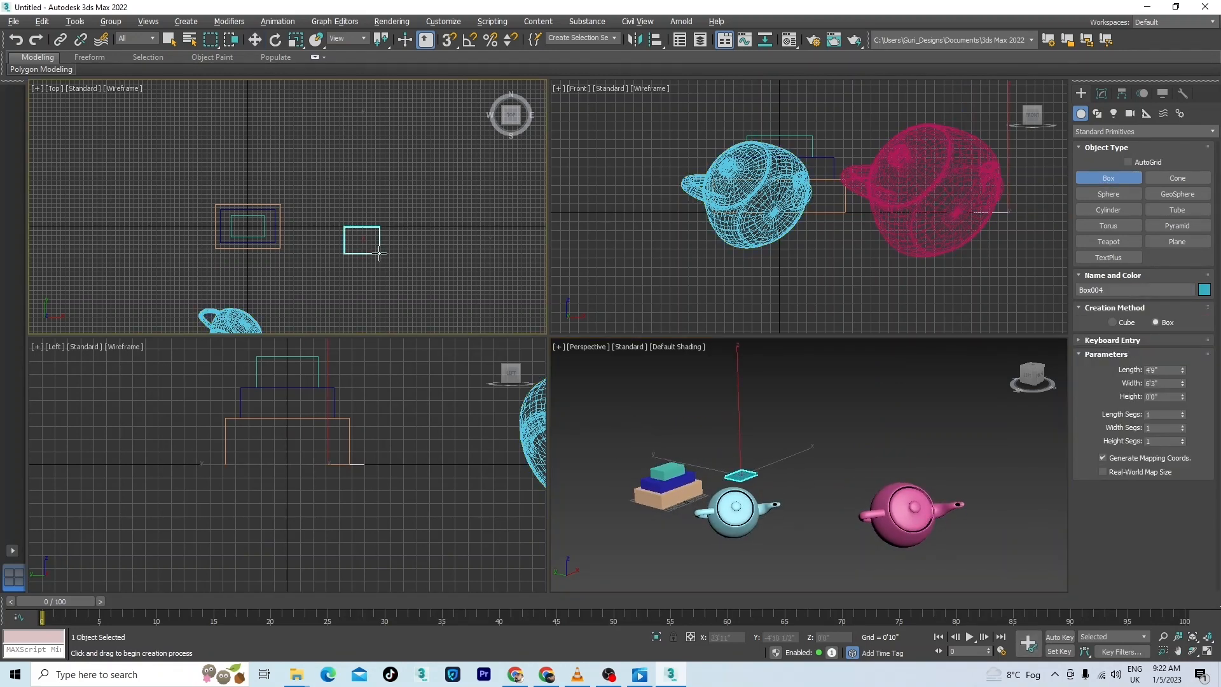
pyautogui.press('w')
pyautogui.click(1101, 95)
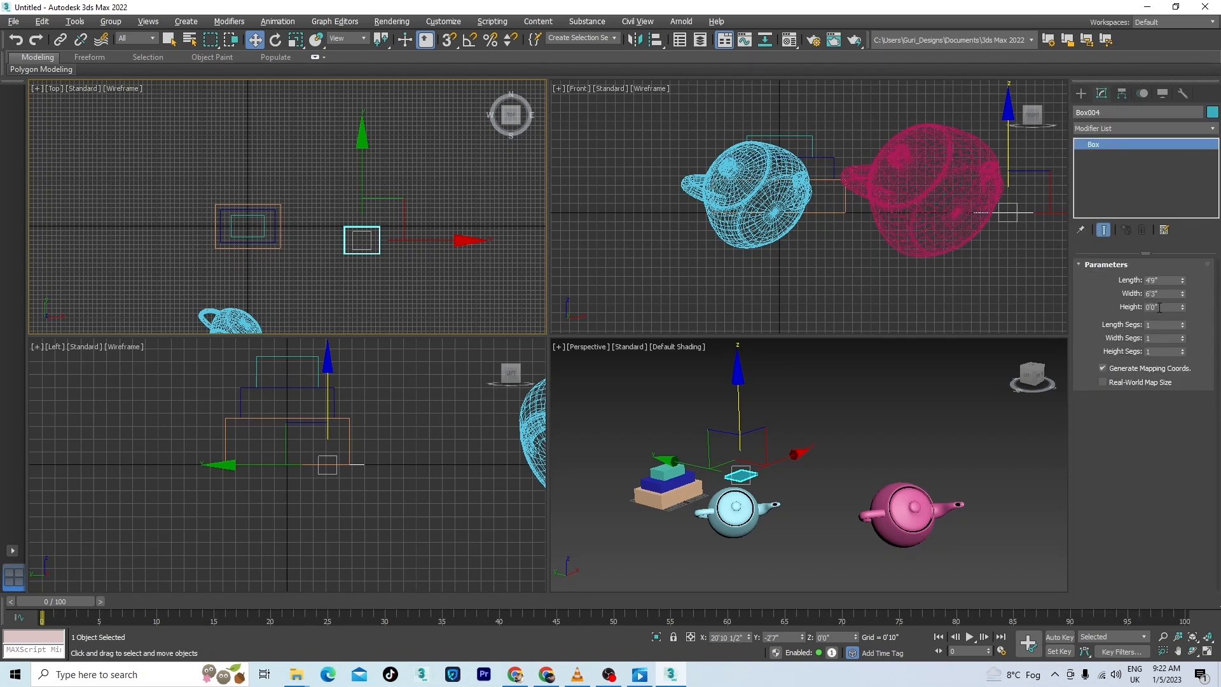
pyautogui.doubleClick(1154, 307)
pyautogui.write('4')
pyautogui.press('Return')
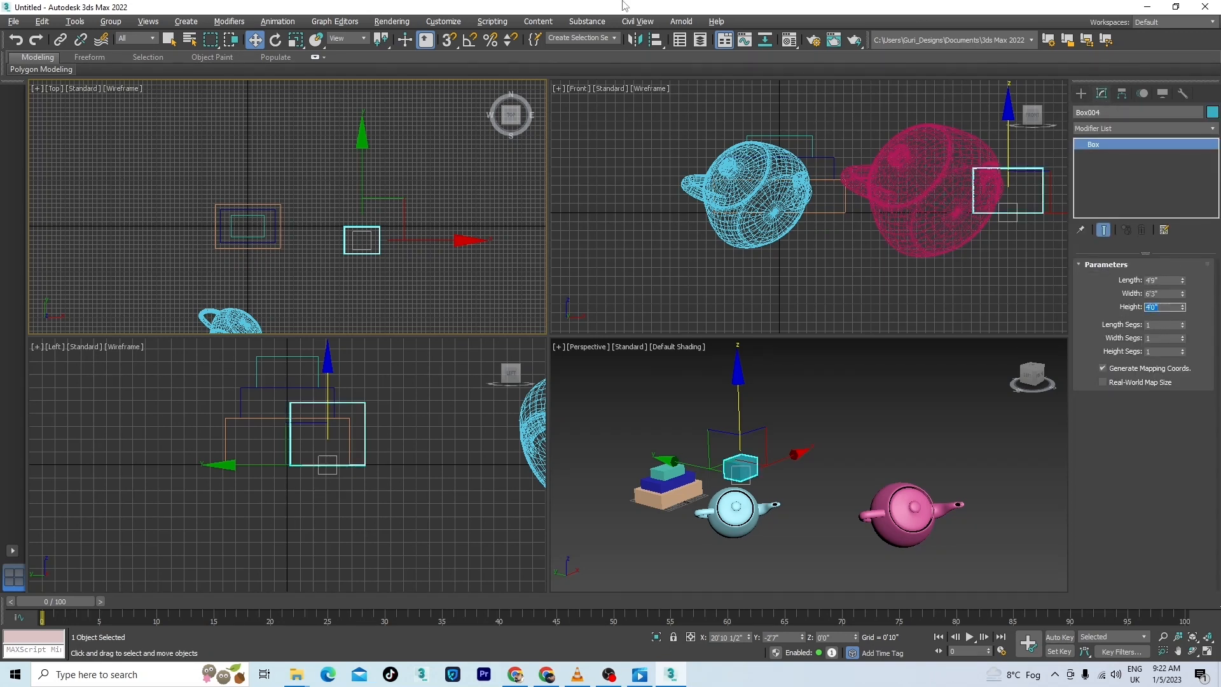
pyautogui.moveTo(392, 283); pyautogui.dragTo(359, 277, button='middle')
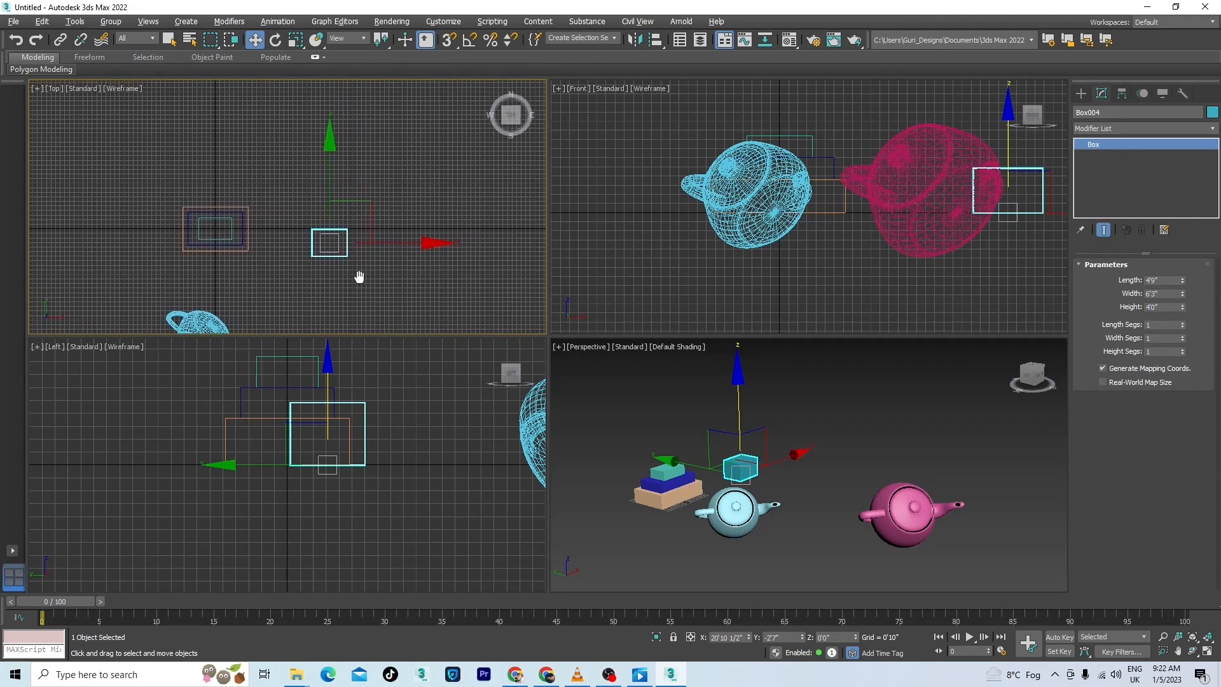
pyautogui.click(655, 43)
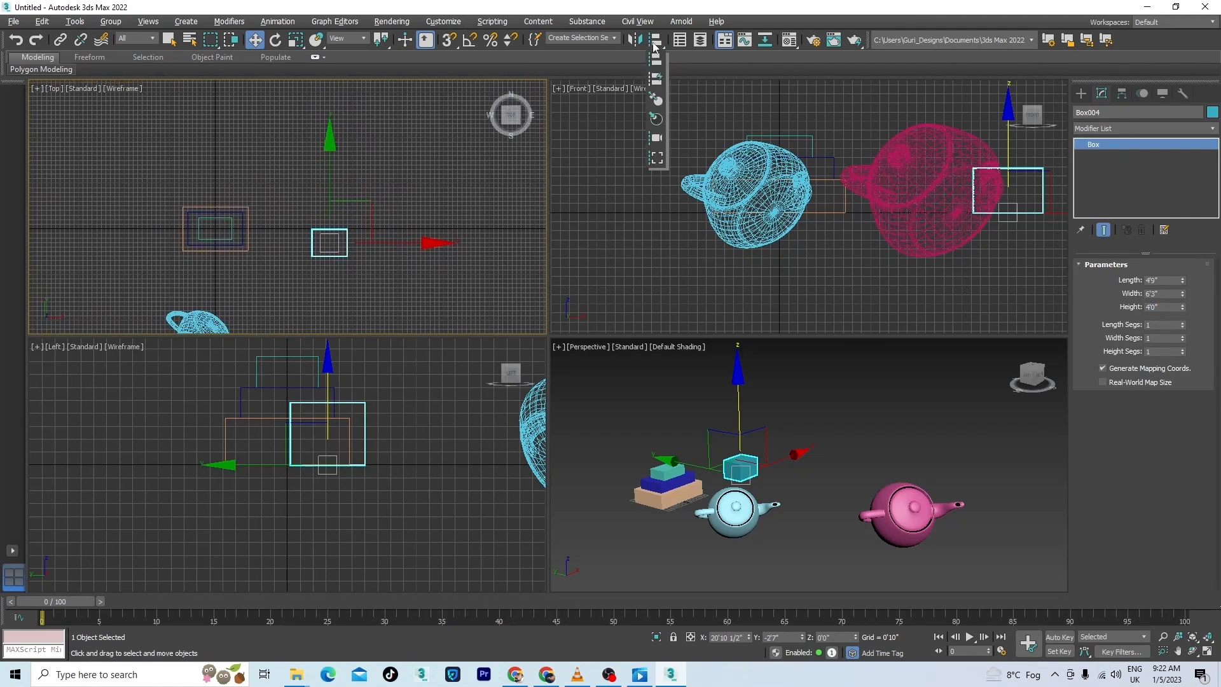
pyautogui.click(654, 80)
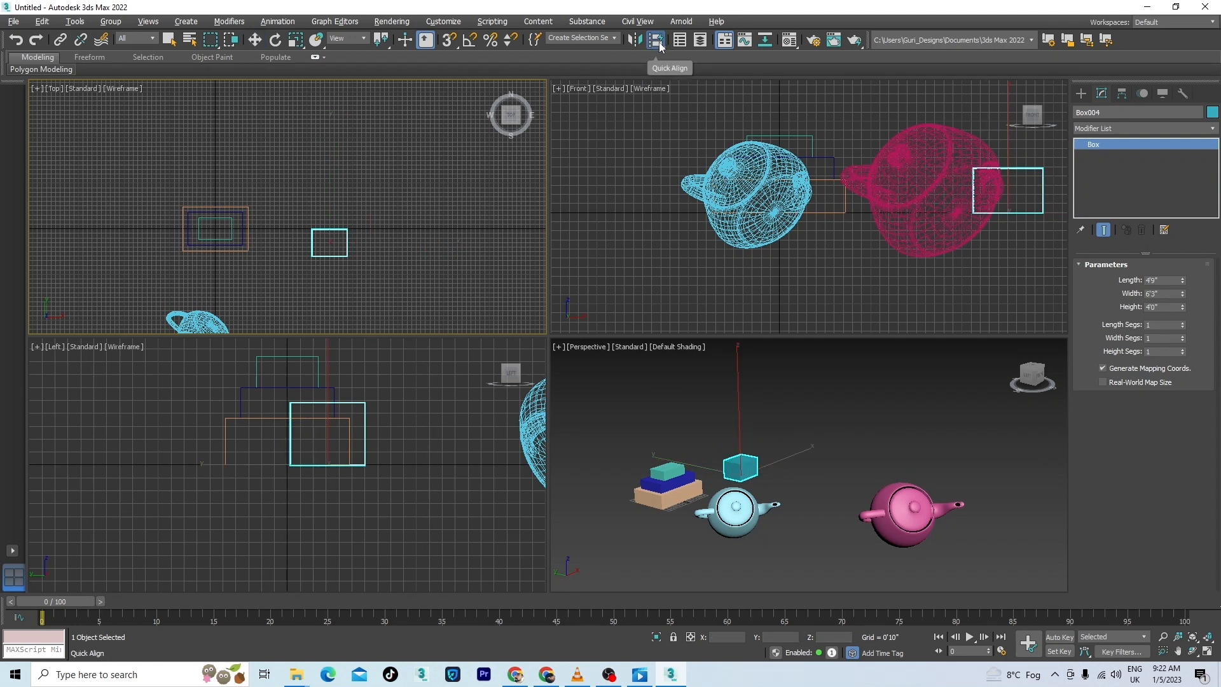
pyautogui.press('w')
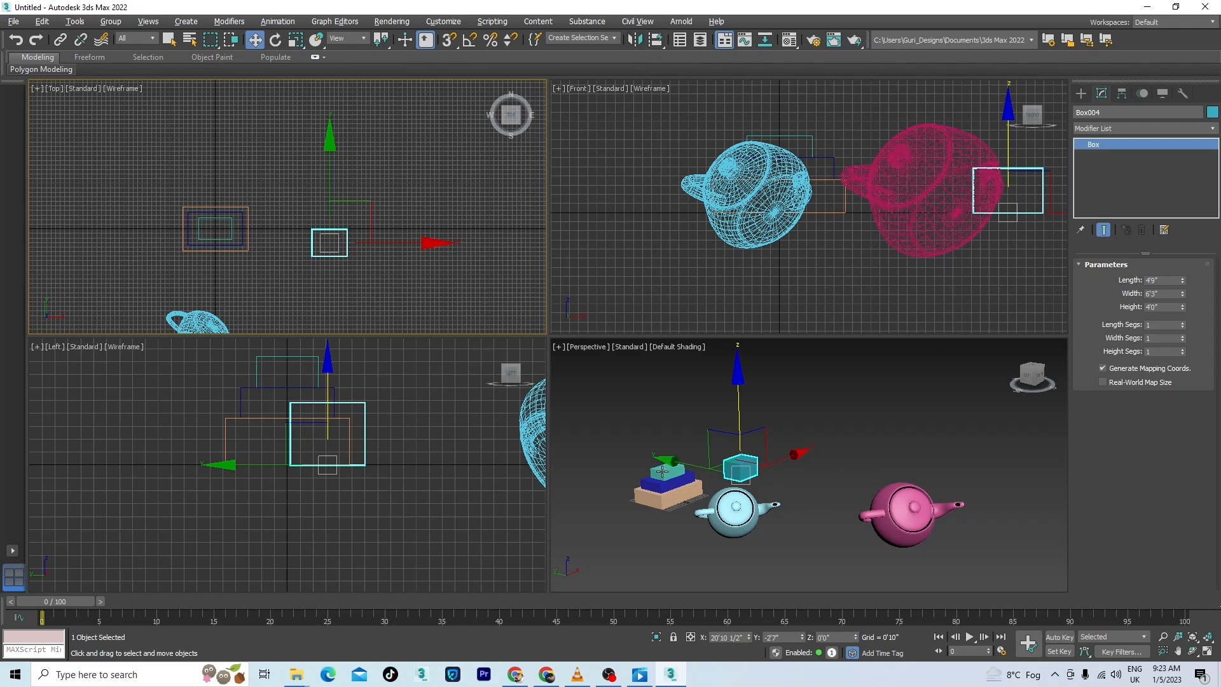
# Step: Quick-align the new box to the top box of the stack
pyautogui.rightClick(655, 437)
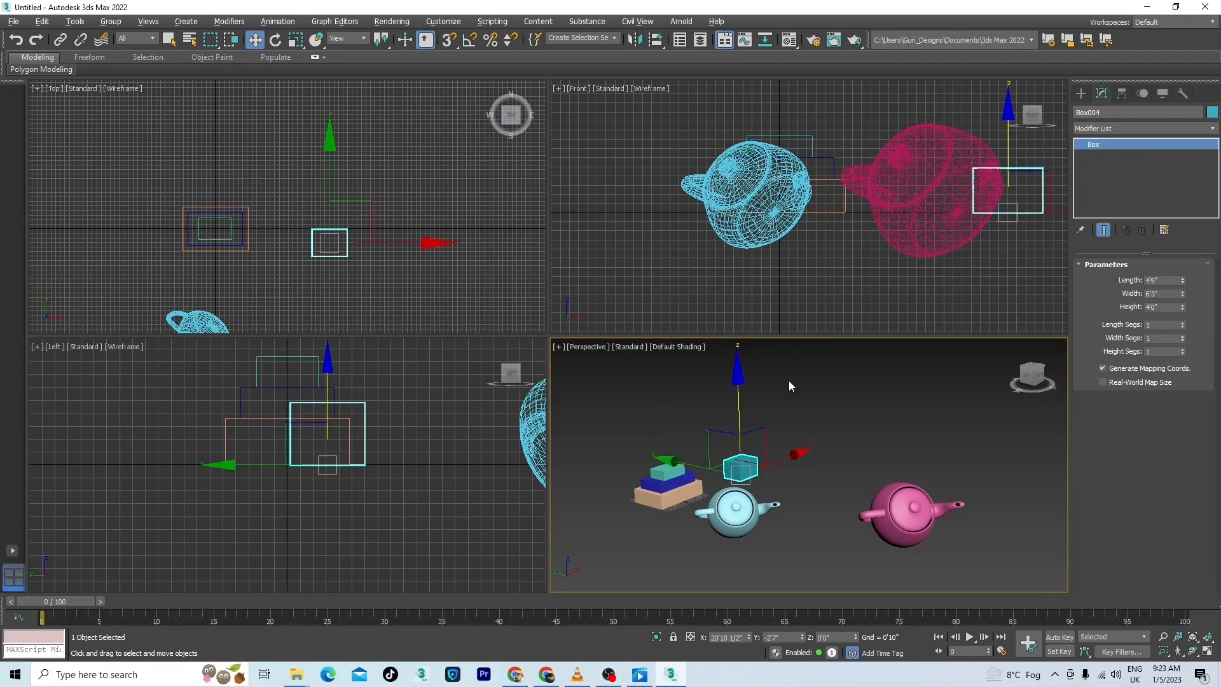
pyautogui.hotkey('alt', 'a')
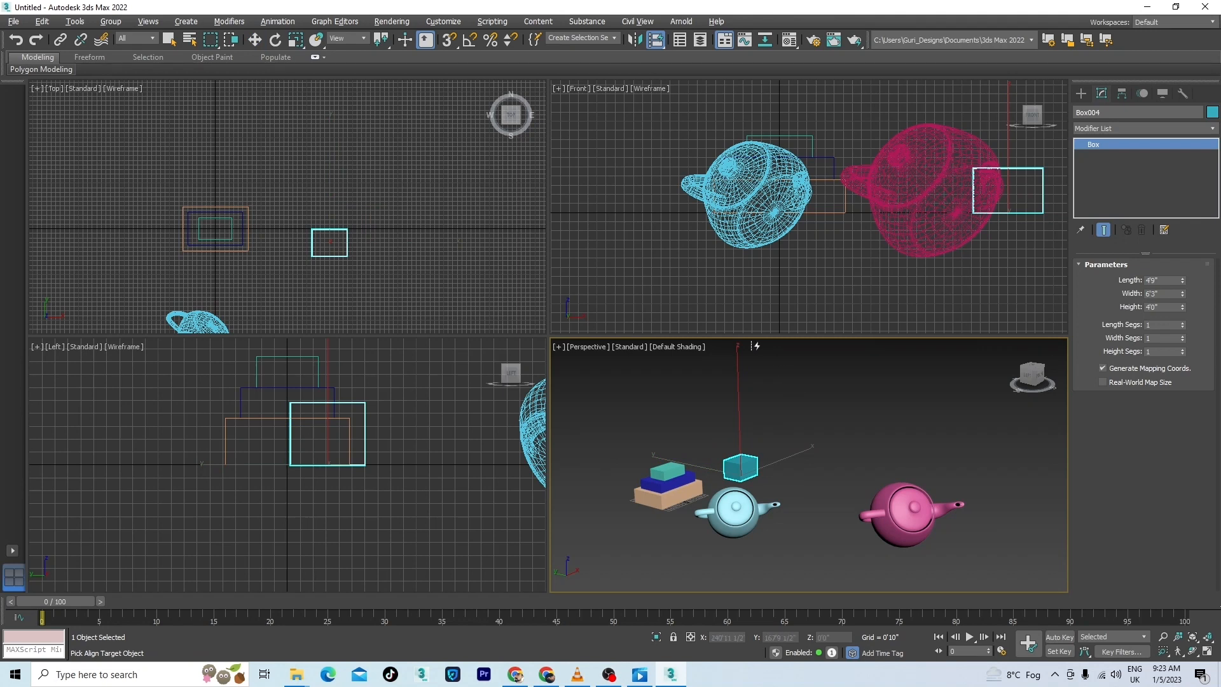
pyautogui.click(664, 470)
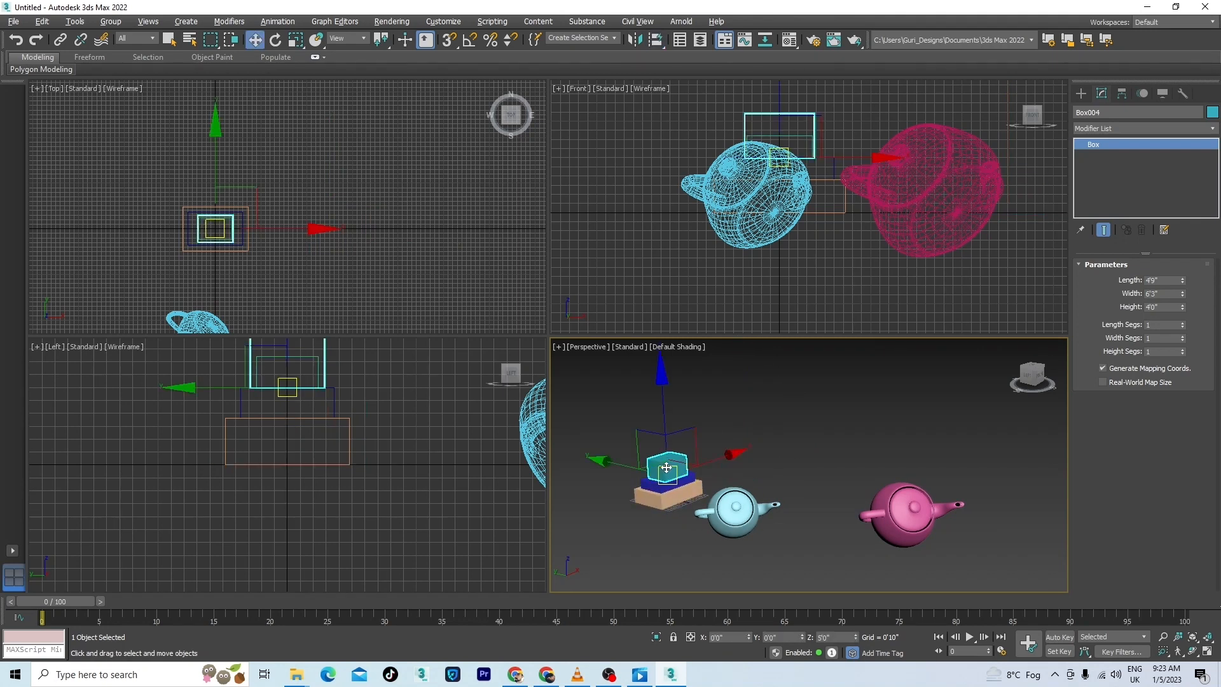
pyautogui.scroll(5, 665, 470)
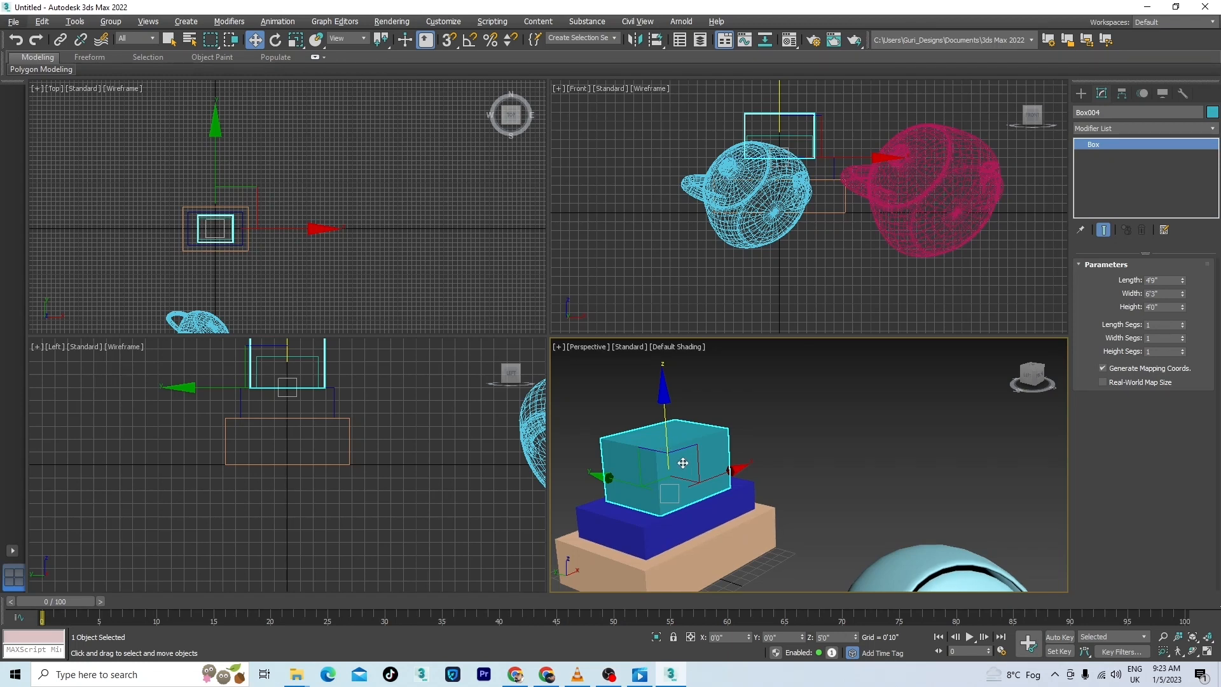
pyautogui.scroll(-2, 838, 401)
pyautogui.scroll(4, 739, 450)
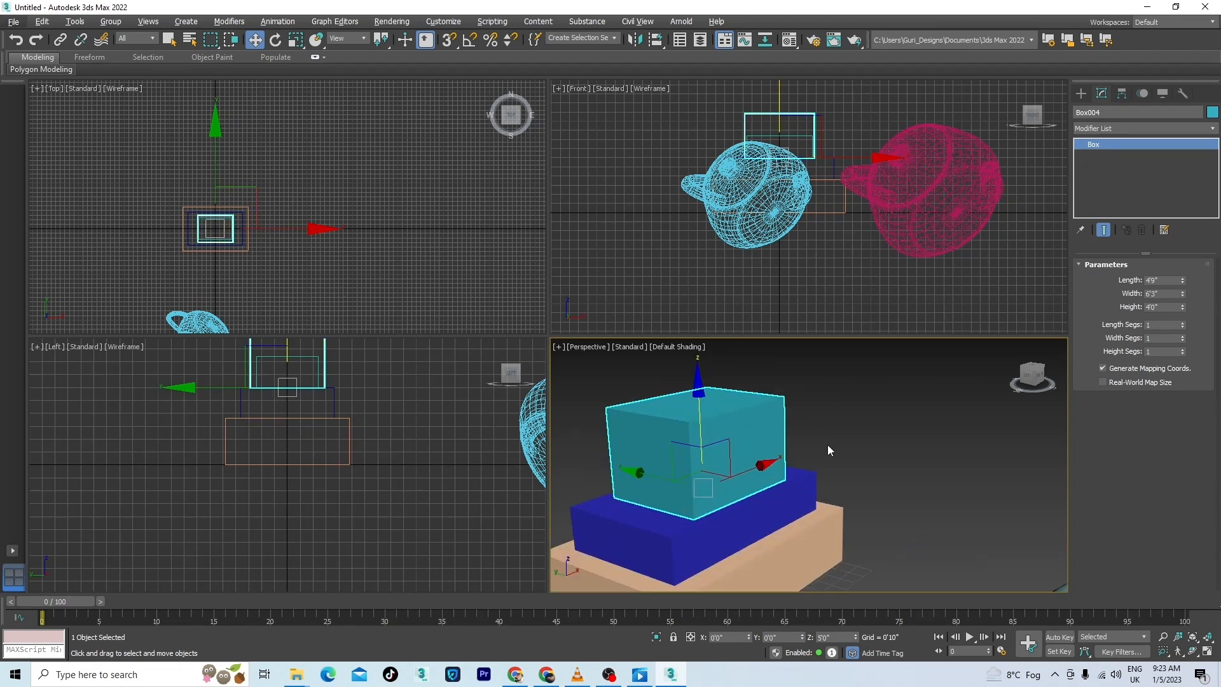
# Step: Undo the quick alignment of the new box
pyautogui.hotkey('ctrl', 'z')
pyautogui.hotkey('ctrl', 'z')
pyautogui.hotkey('ctrl', 'z')
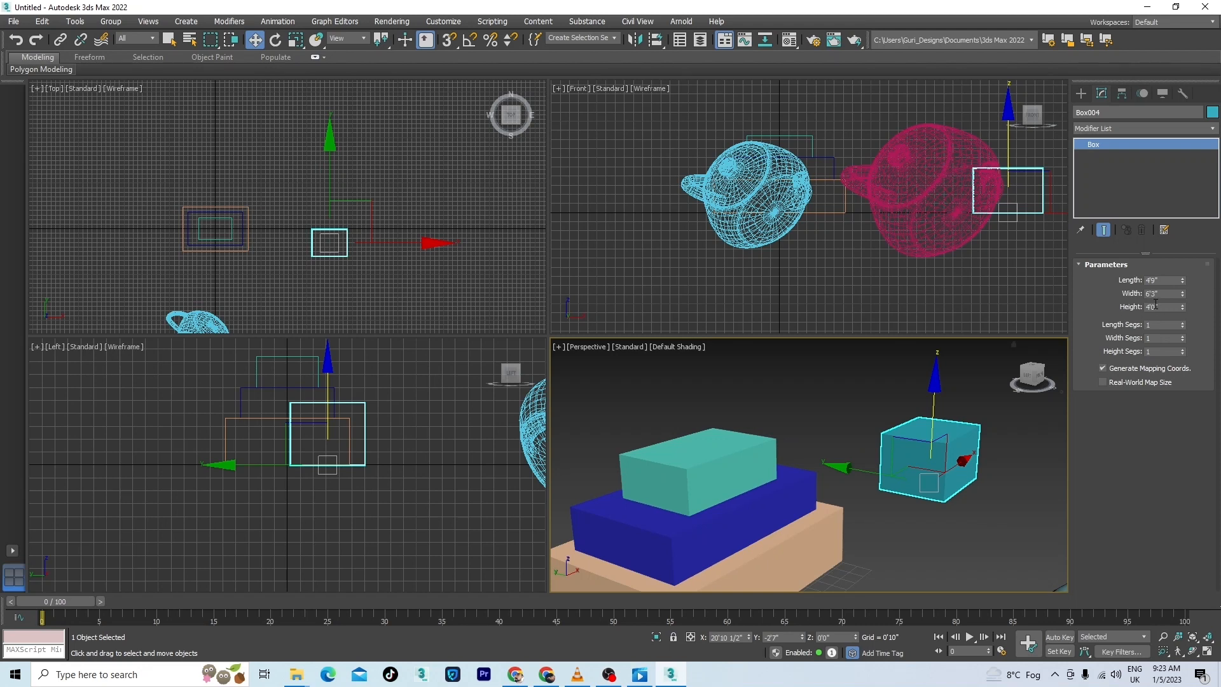
# Step: Set the new box's length to 1'0" and its width to 2'0"
pyautogui.doubleClick(1161, 280)
pyautogui.write('1')
pyautogui.press('Return')
pyautogui.doubleClick(1162, 293)
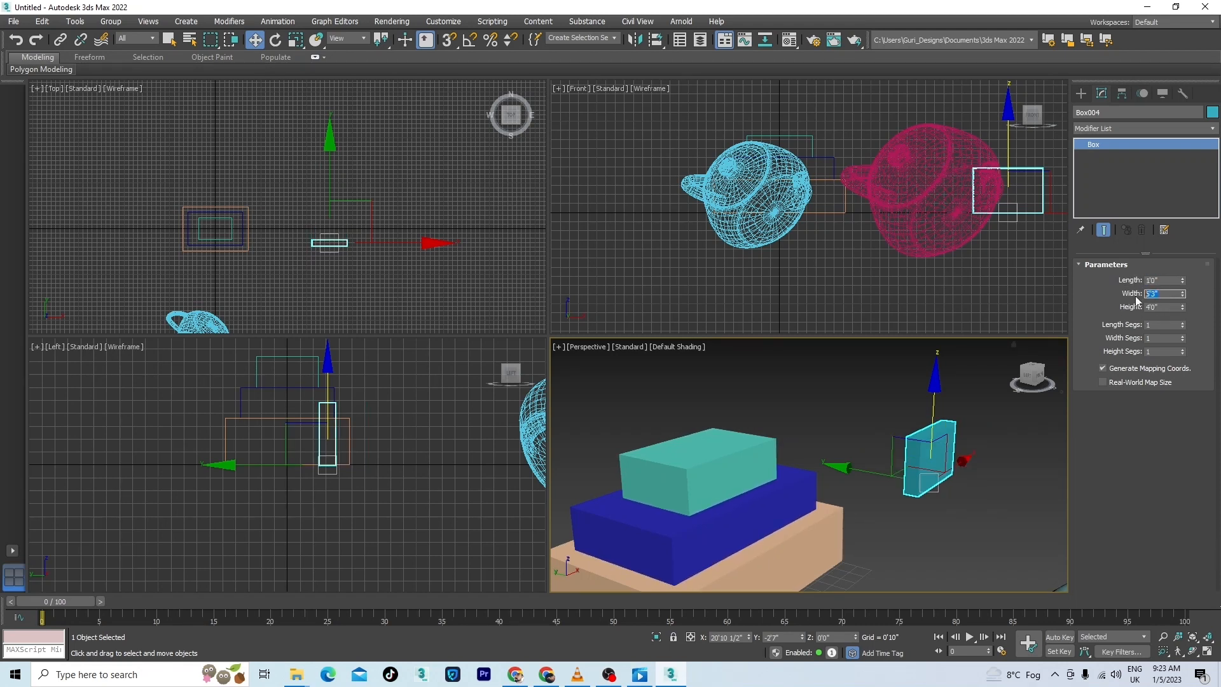
pyautogui.write('2')
pyautogui.press('Return')
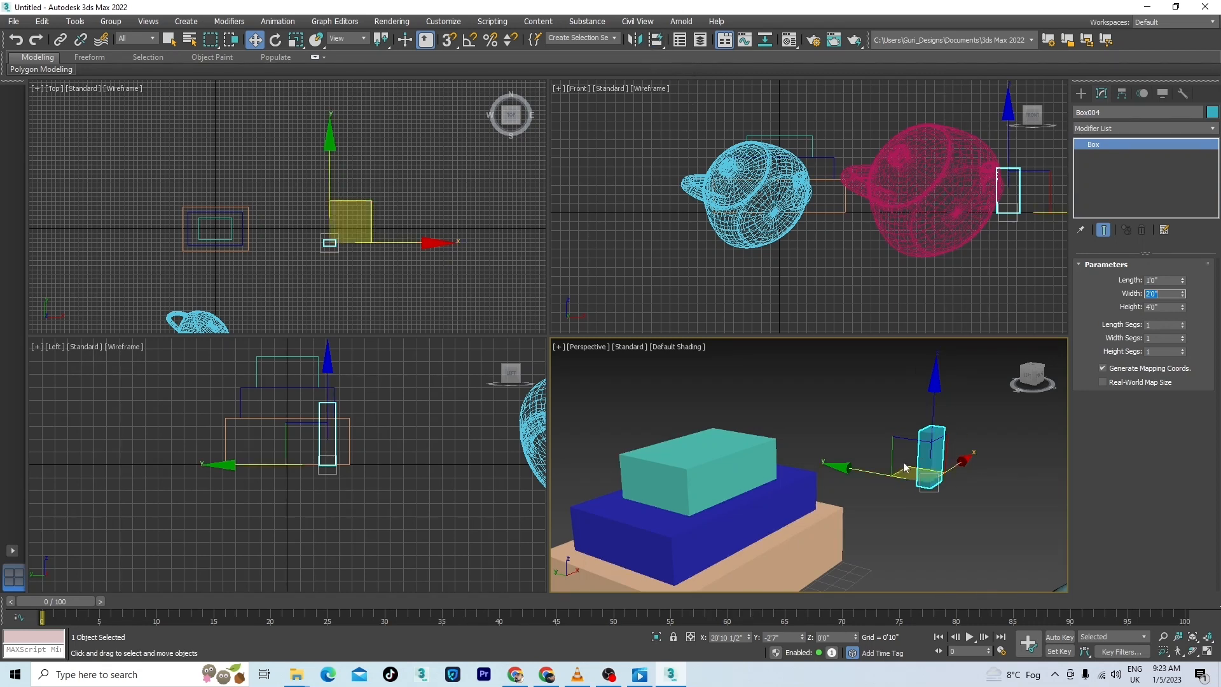
# Step: Quick-align the narrow box to the top box of the stack
pyautogui.click(726, 470)
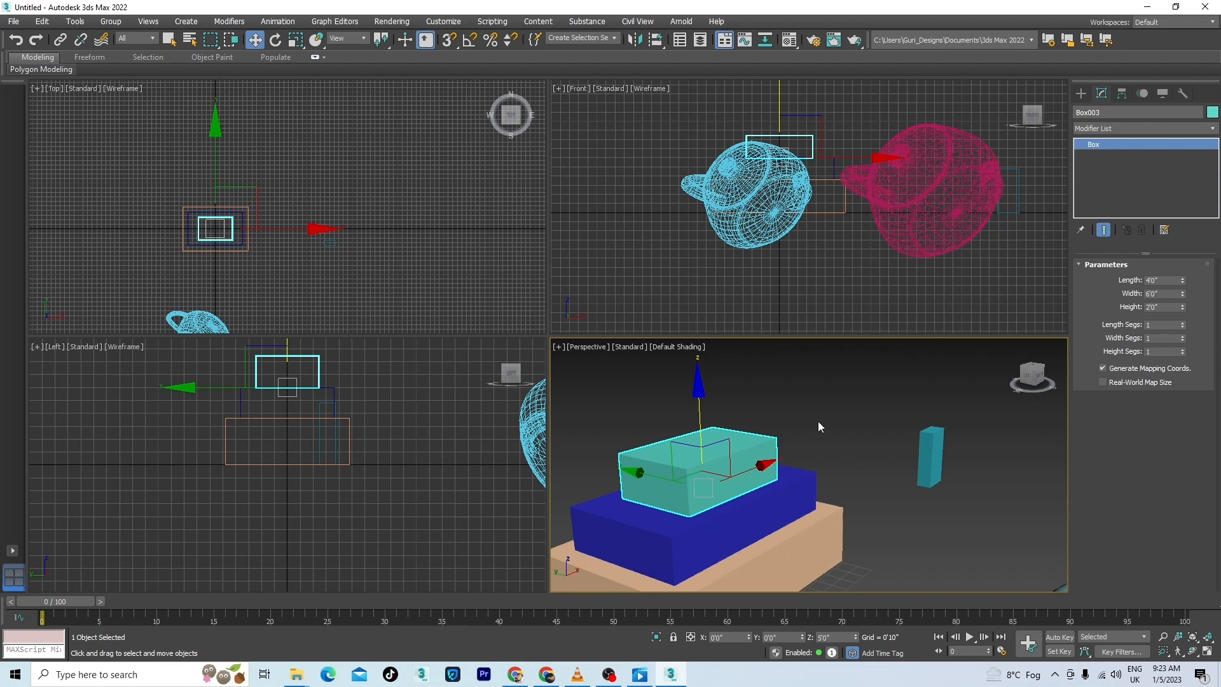
pyautogui.click(931, 450)
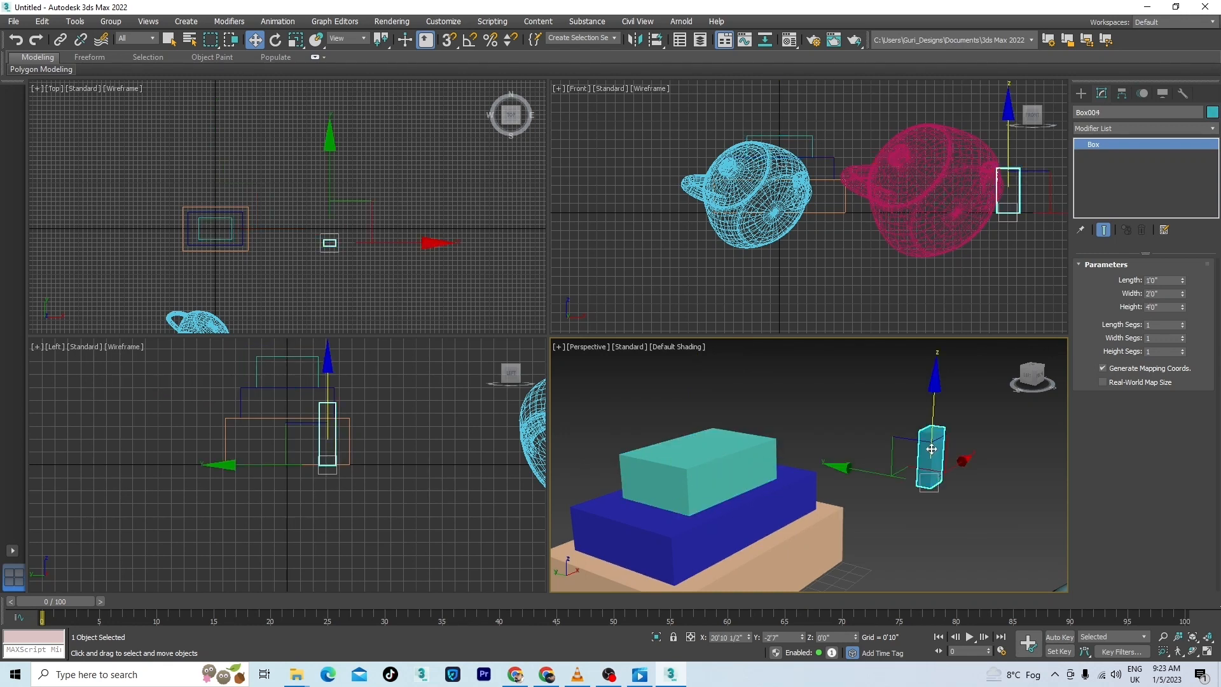
pyautogui.hotkey('alt', 'a')
pyautogui.click(706, 471)
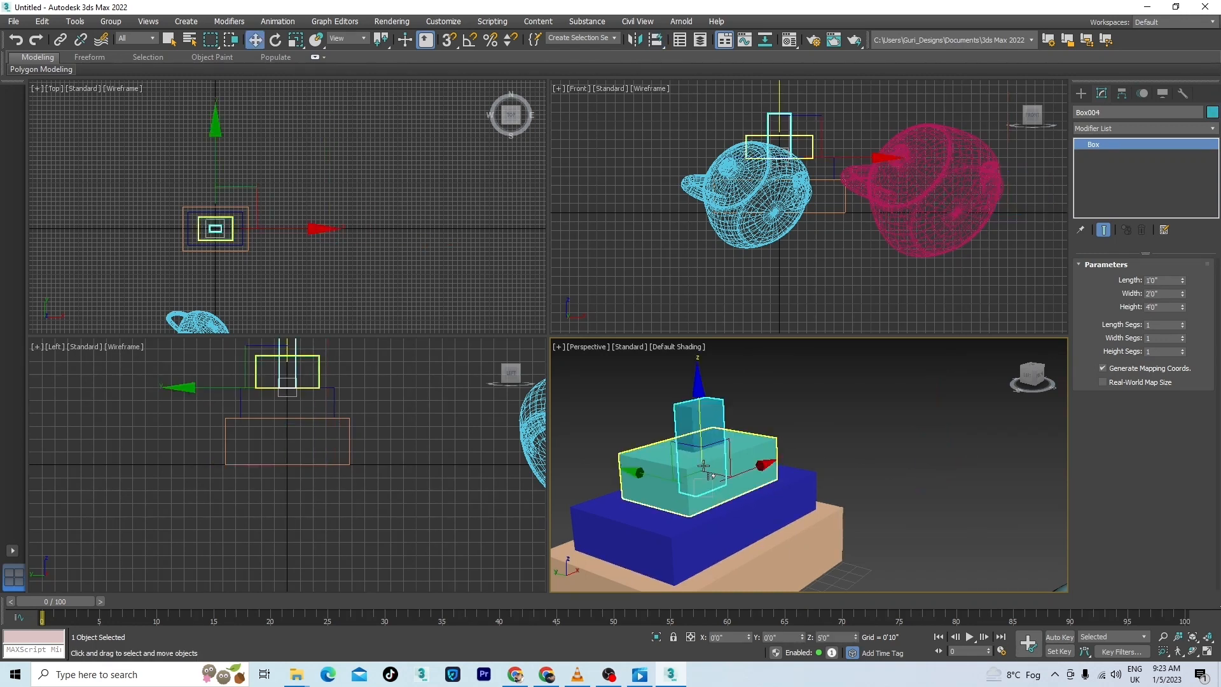
# Step: Raise the narrow box to about 6'11" on Z so it stands on the stack's top box
pyautogui.scroll(3, 736, 451)
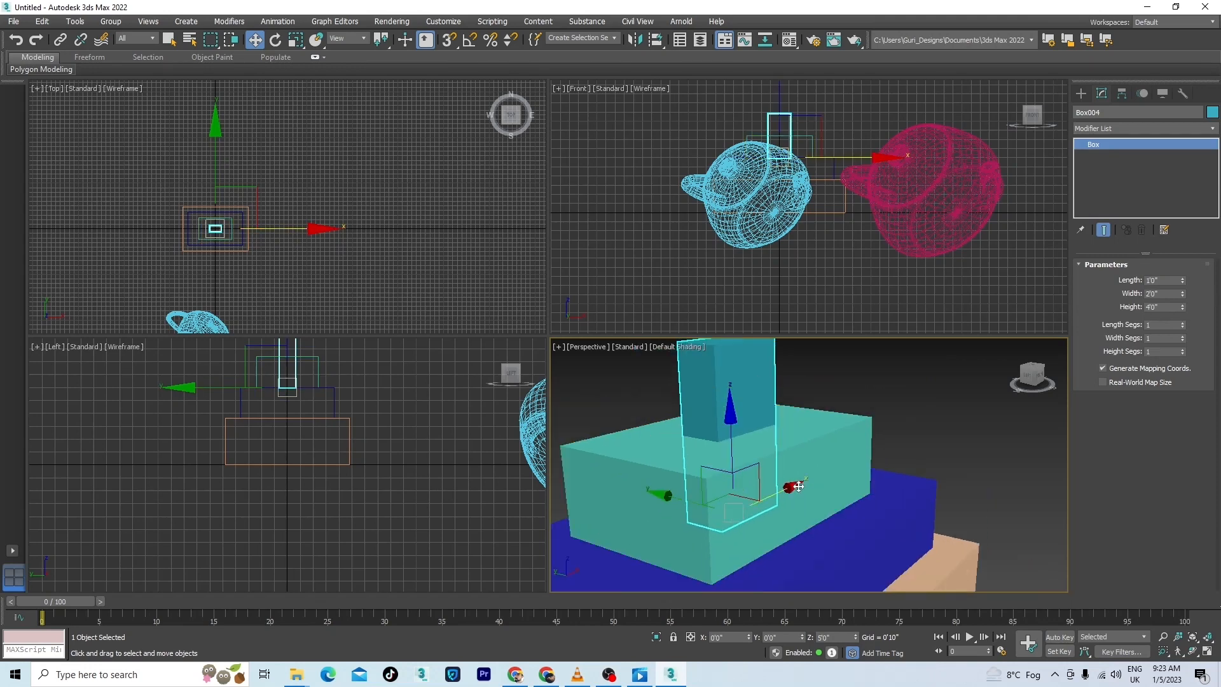
pyautogui.scroll(-5, 728, 459)
pyautogui.moveTo(845, 397)
pyautogui.mouseDown(button='middle')
pyautogui.moveTo(833, 427)
pyautogui.moveTo(840, 418)
pyautogui.mouseUp(button='middle')
pyautogui.scroll(3, 739, 465)
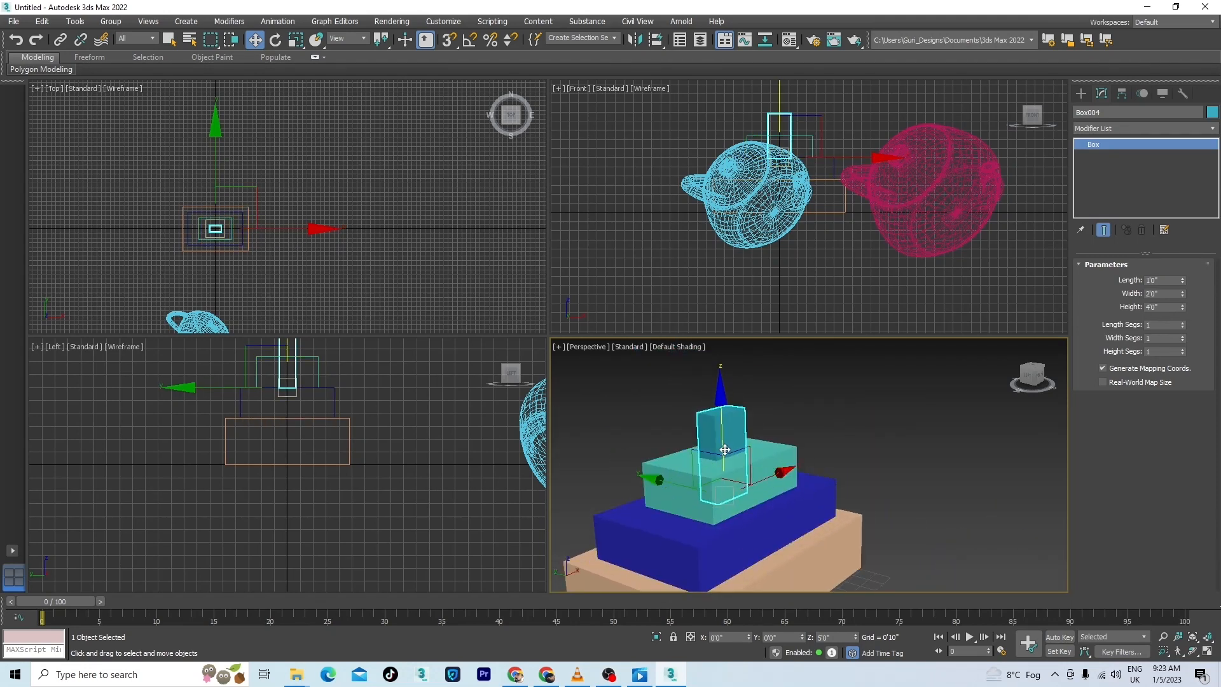
pyautogui.moveTo(722, 452); pyautogui.dragTo(721, 408)
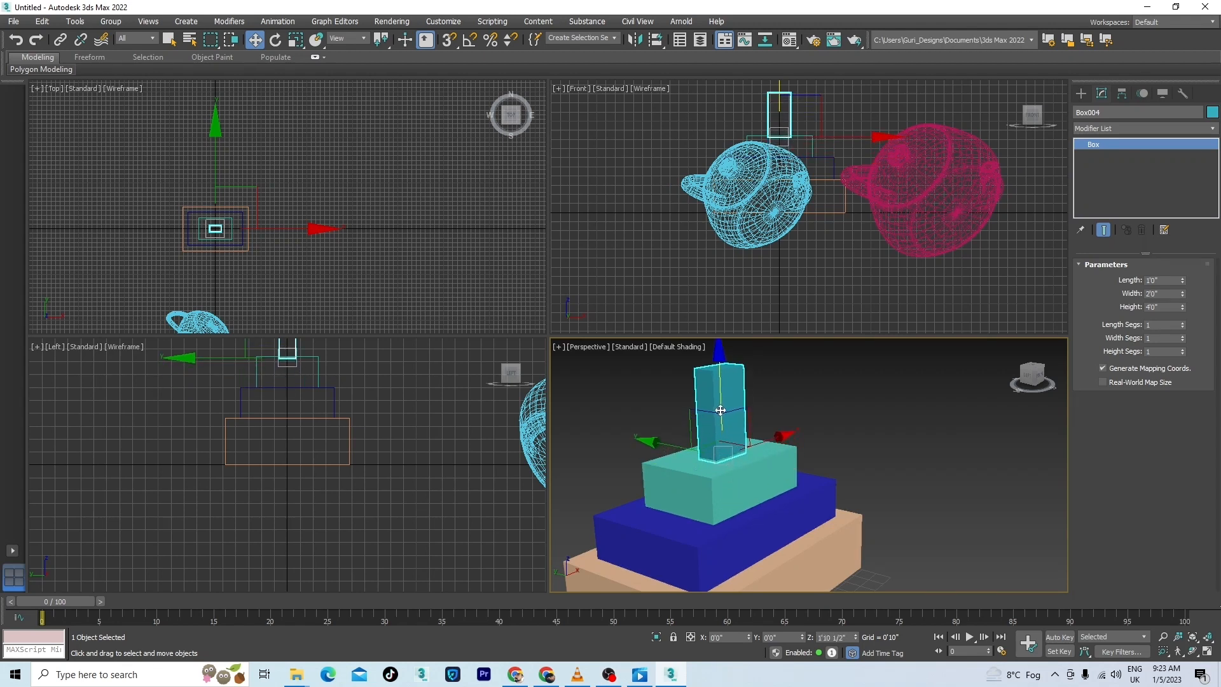
pyautogui.scroll(-4, 825, 461)
pyautogui.moveTo(824, 461)
pyautogui.mouseDown(button='middle')
pyautogui.moveTo(820, 482)
pyautogui.moveTo(838, 461)
pyautogui.moveTo(824, 465)
pyautogui.mouseUp(button='middle')
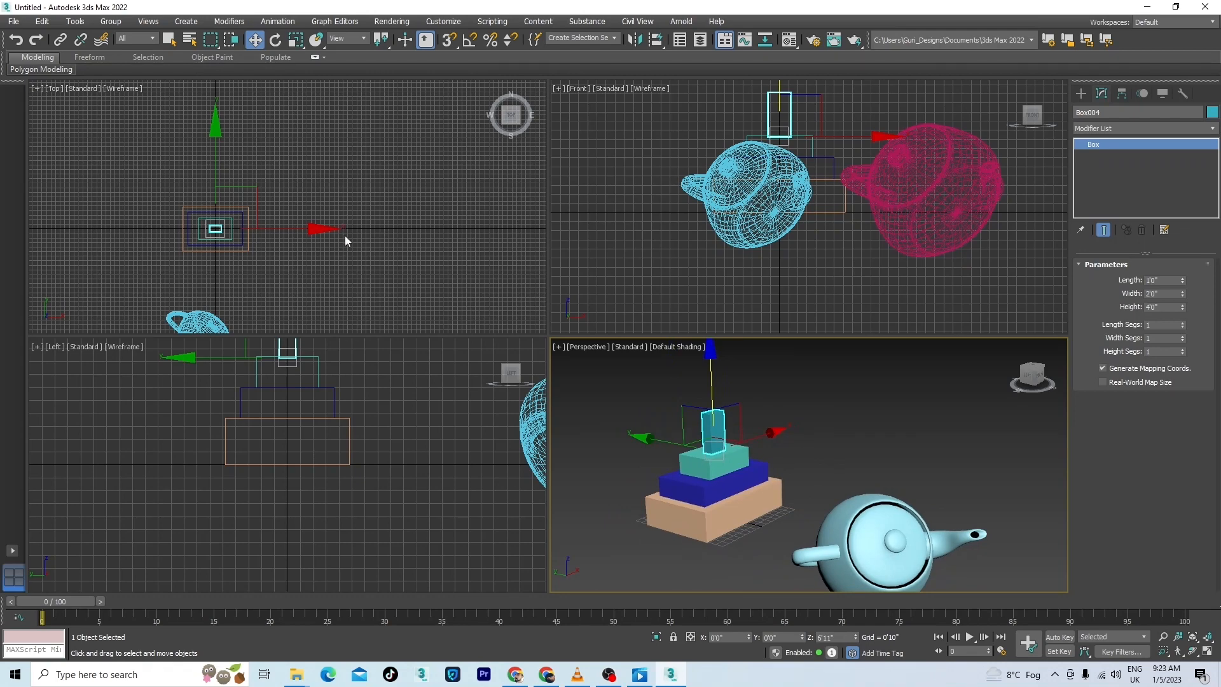
pyautogui.scroll(-3, 344, 235)
pyautogui.moveTo(416, 161); pyautogui.dragTo(208, 297)
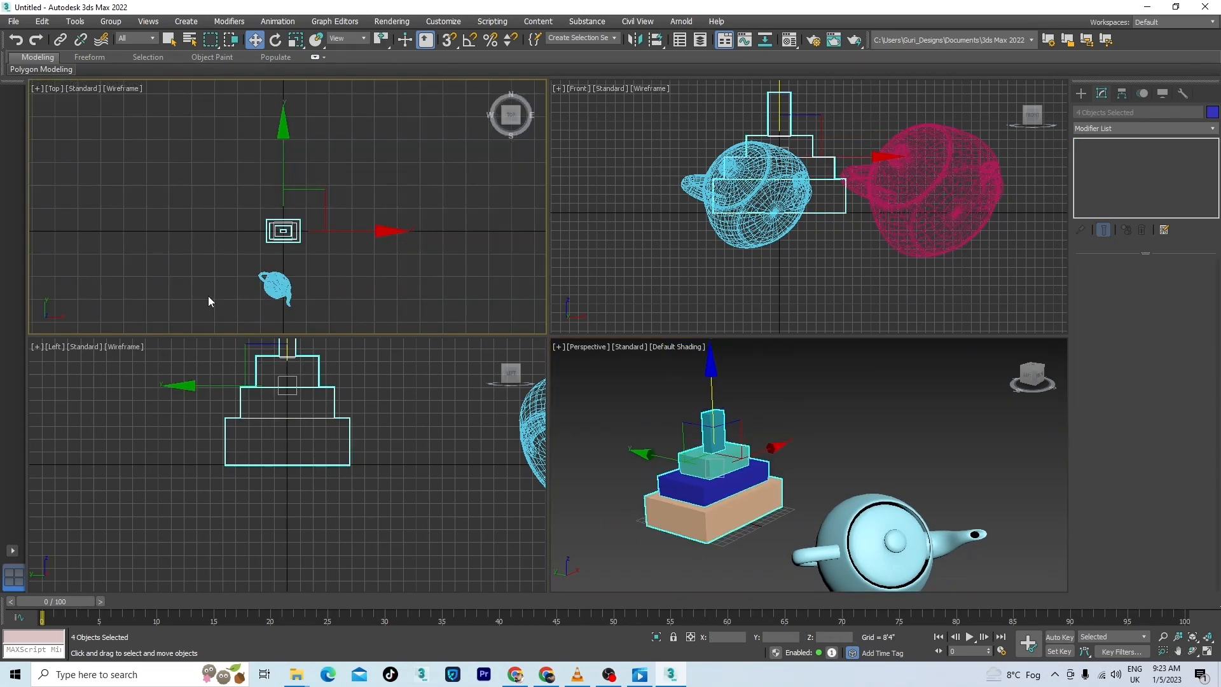
pyautogui.click(310, 203)
pyautogui.moveTo(329, 174); pyautogui.dragTo(244, 292)
pyautogui.click(328, 236)
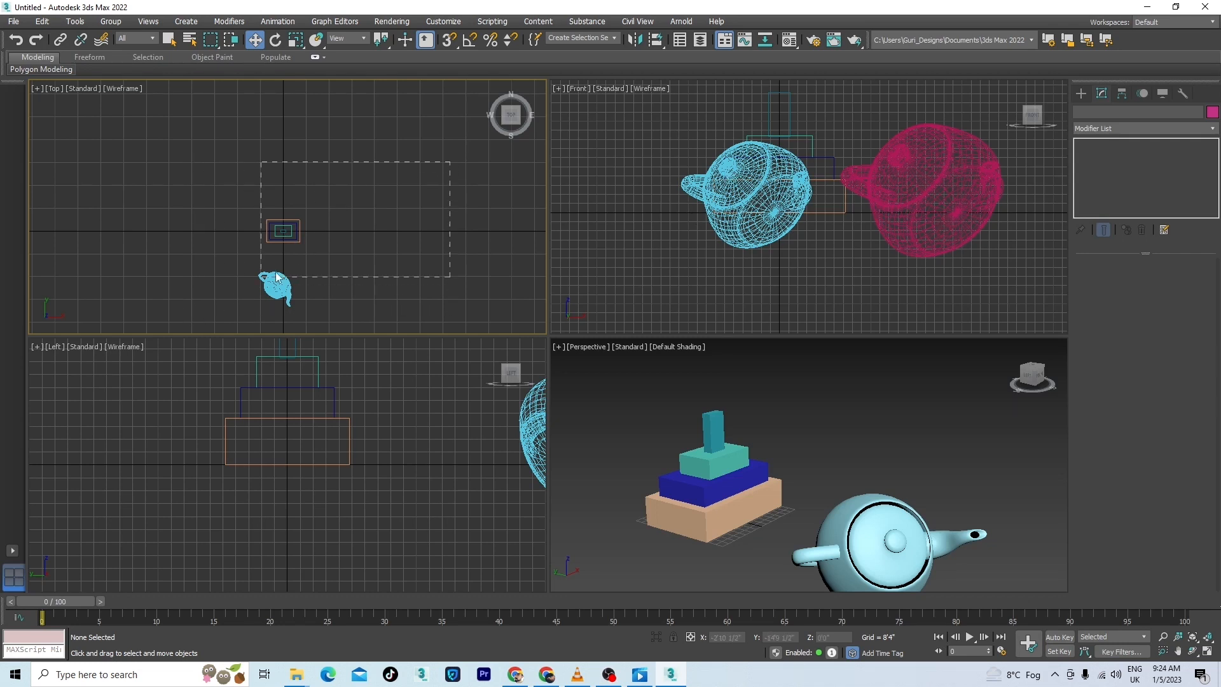
pyautogui.moveTo(277, 276); pyautogui.dragTo(278, 278)
# Step: Delete the narrow box and the two boxes beneath it, keeping only the bottom box of the stack
pyautogui.click(718, 463)
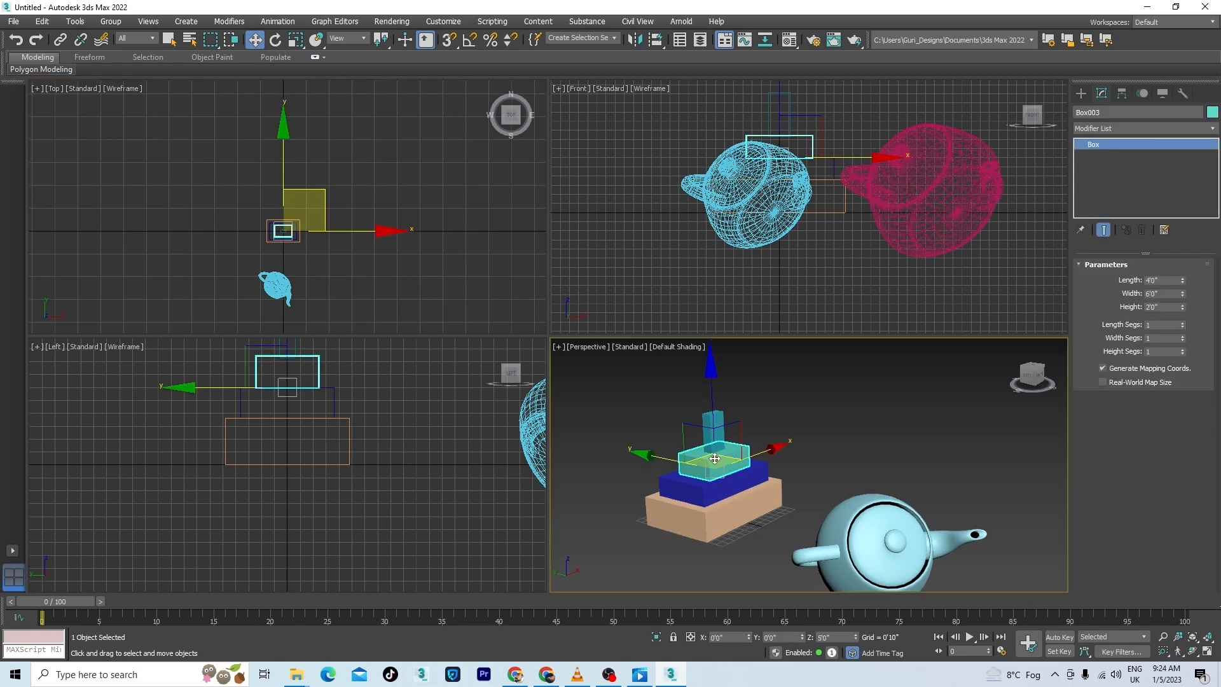
pyautogui.press('Delete')
pyautogui.click(712, 475)
pyautogui.press('Delete')
pyautogui.click(711, 426)
pyautogui.press('Delete')
# Step: Lengthen the remaining box to about 25'2"
pyautogui.click(728, 503)
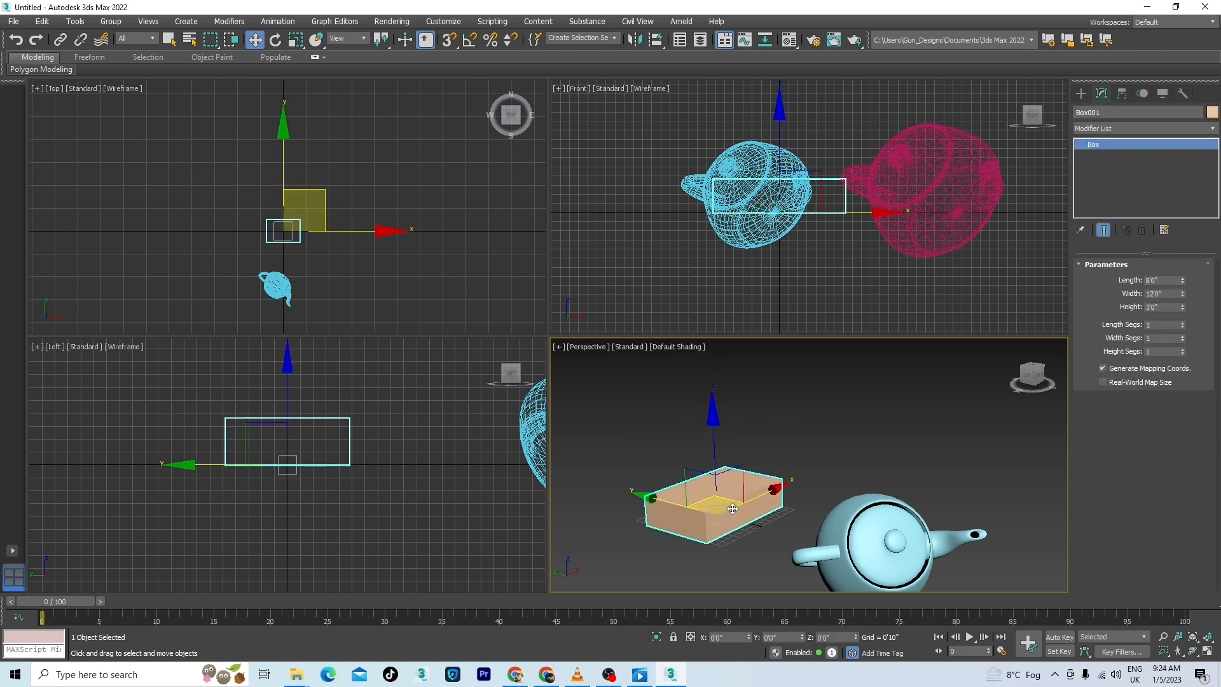
pyautogui.moveTo(1183, 281); pyautogui.dragTo(1183, 247)
pyautogui.scroll(-4, 391, 262)
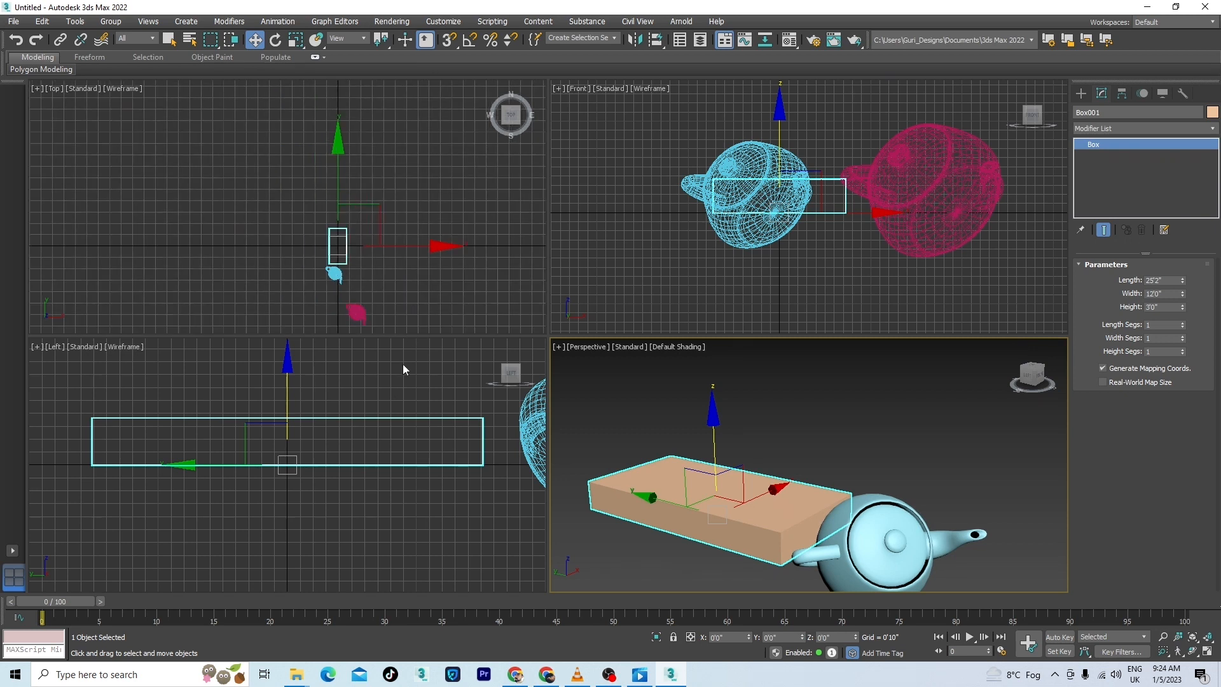
pyautogui.scroll(-2, 588, 294)
pyautogui.scroll(-6, 529, 401)
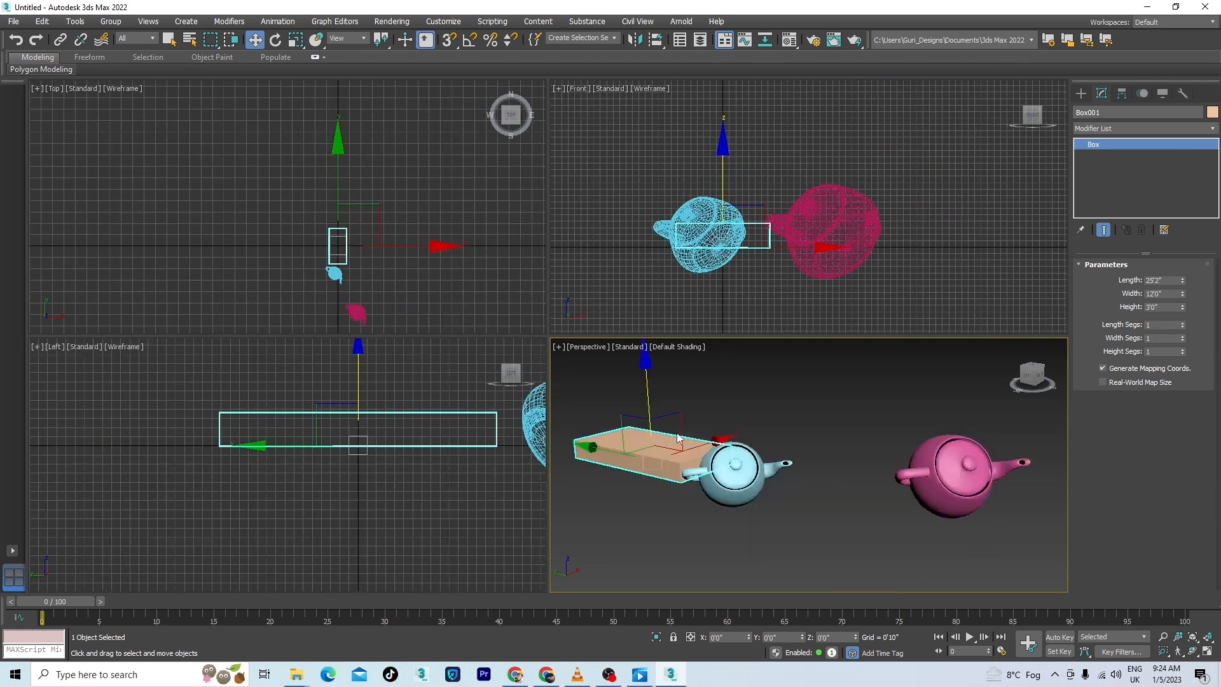
# Step: Try a copy of the long box about 47'8" away along negative X, then undo it
pyautogui.moveTo(697, 443)
pyautogui.keyDown('shift'); pyautogui.mouseDown()
pyautogui.moveTo(250, 509)
pyautogui.moveTo(333, 493)
pyautogui.moveTo(496, 407)
pyautogui.mouseUp(); pyautogui.keyUp('shift')
pyautogui.click(612, 389)
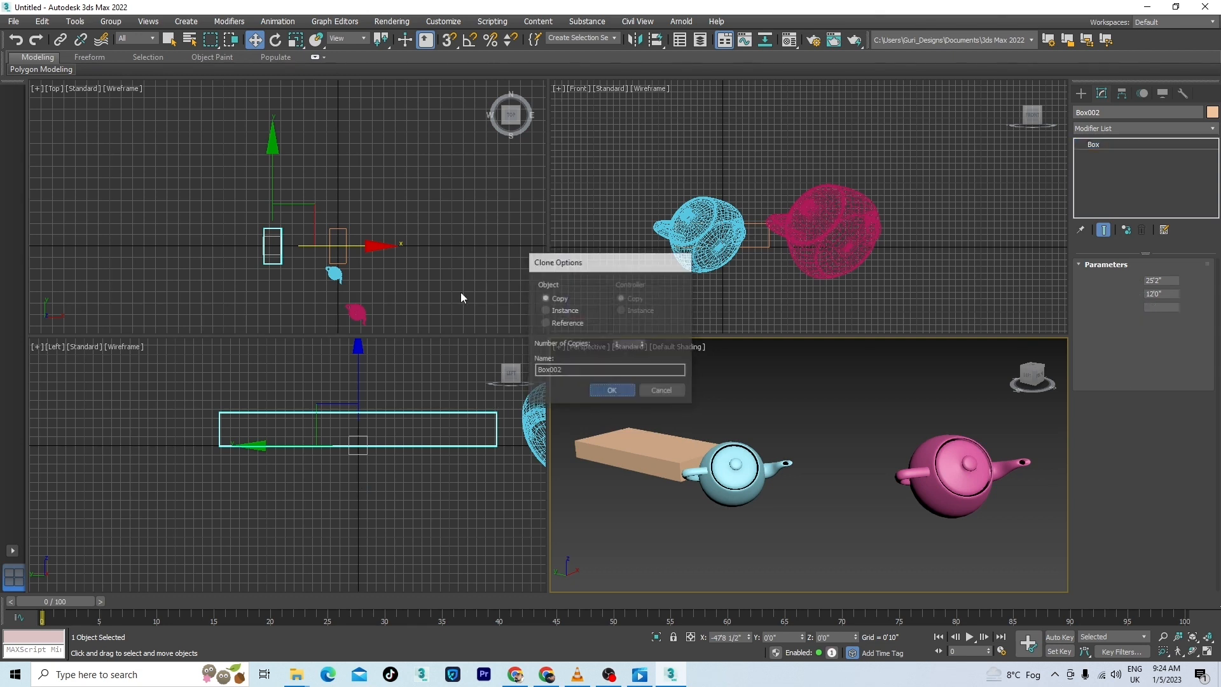
pyautogui.scroll(4, 292, 245)
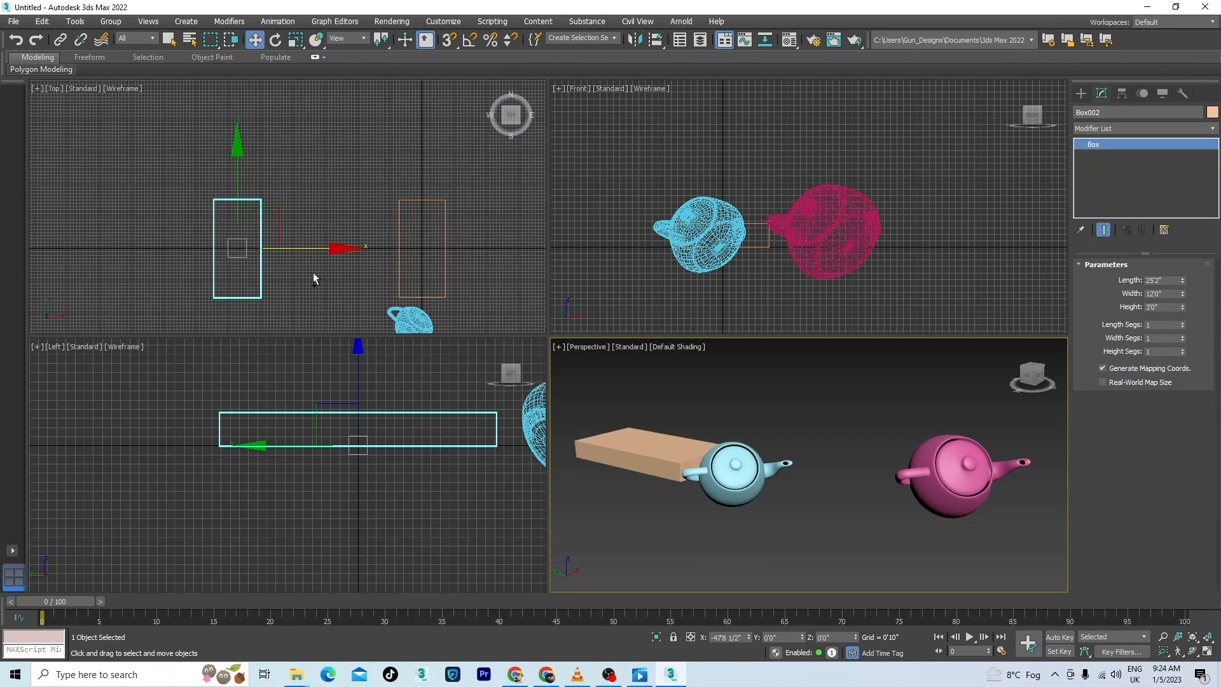
pyautogui.hotkey('ctrl', 'z')
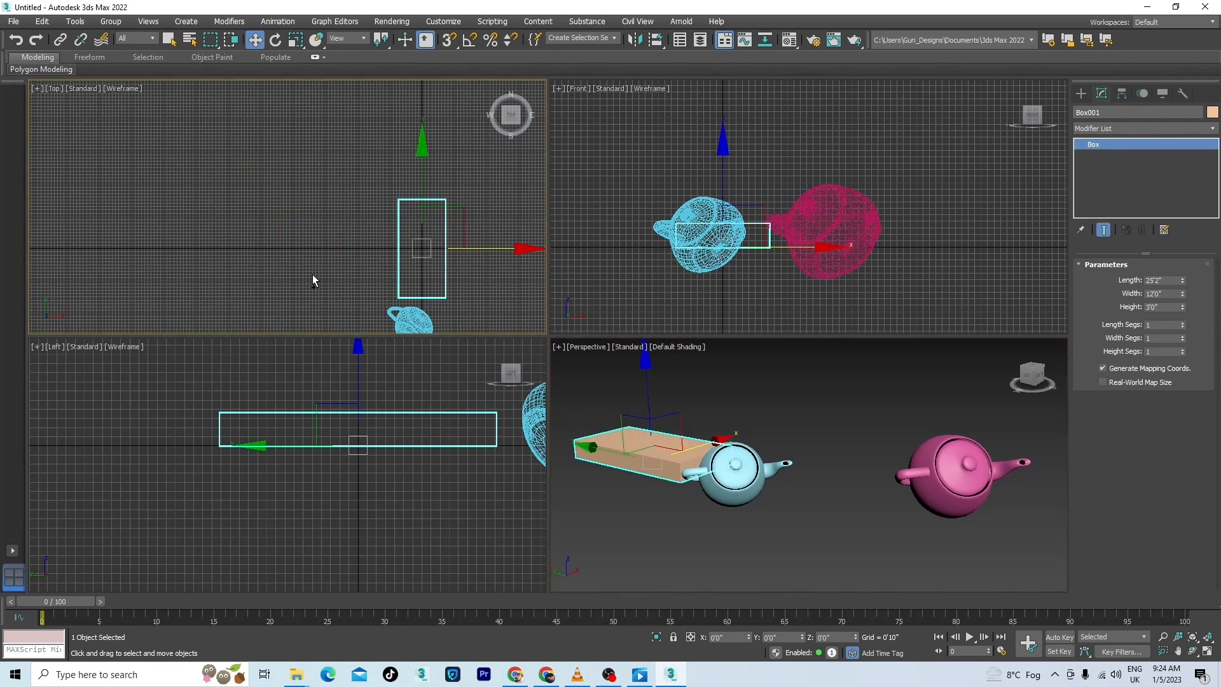
# Step: Draw a flat box with no height in the Top view and move it along X against the long box's side
pyautogui.click(1081, 93)
pyautogui.click(1108, 178)
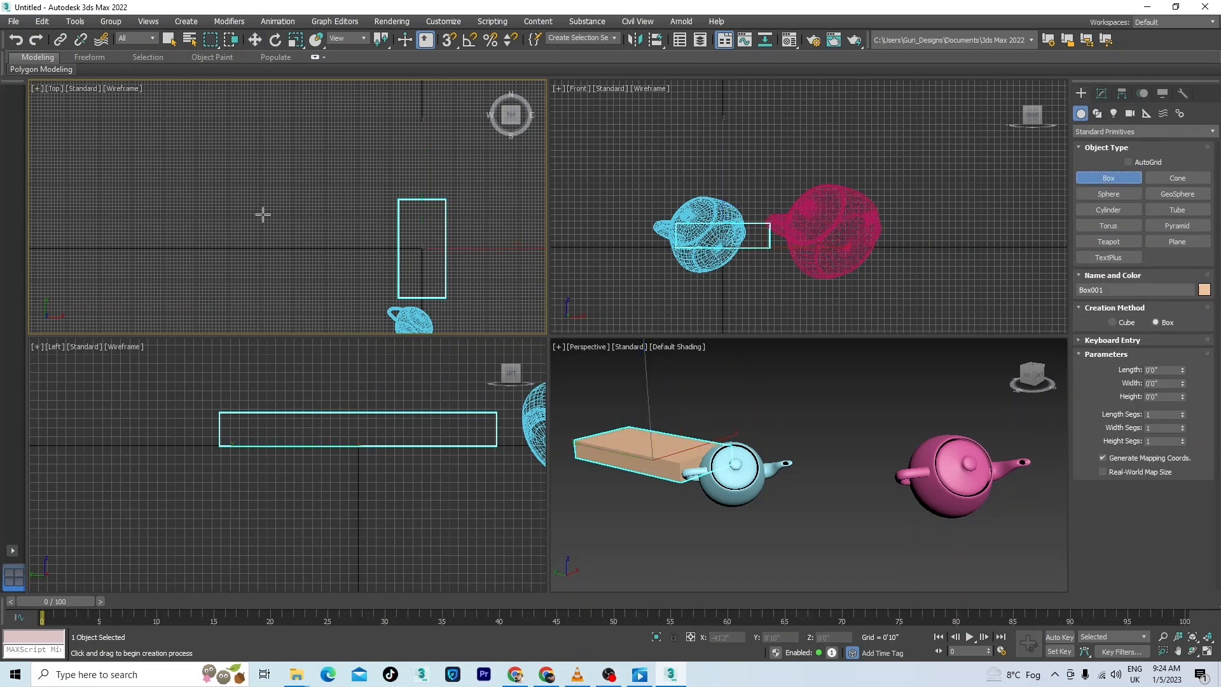
pyautogui.moveTo(261, 213); pyautogui.dragTo(426, 248)
pyautogui.press('w')
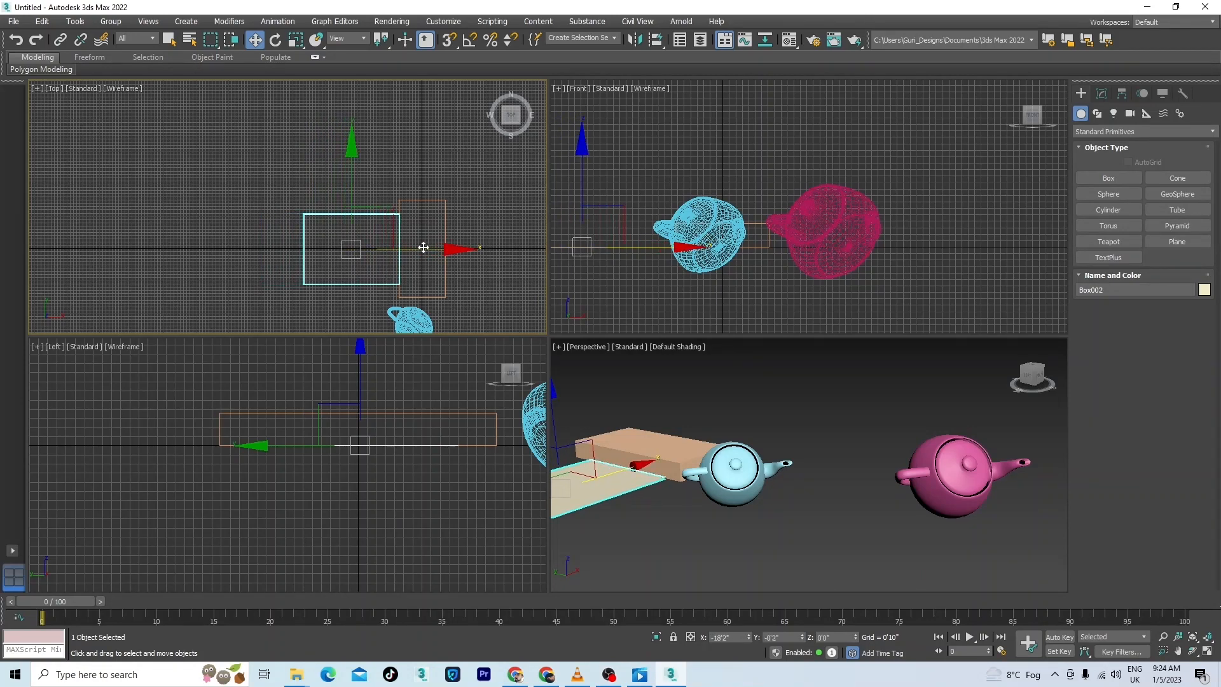
# Step: Rotate the flat box about -16° around Y in the Front view
pyautogui.press('l')
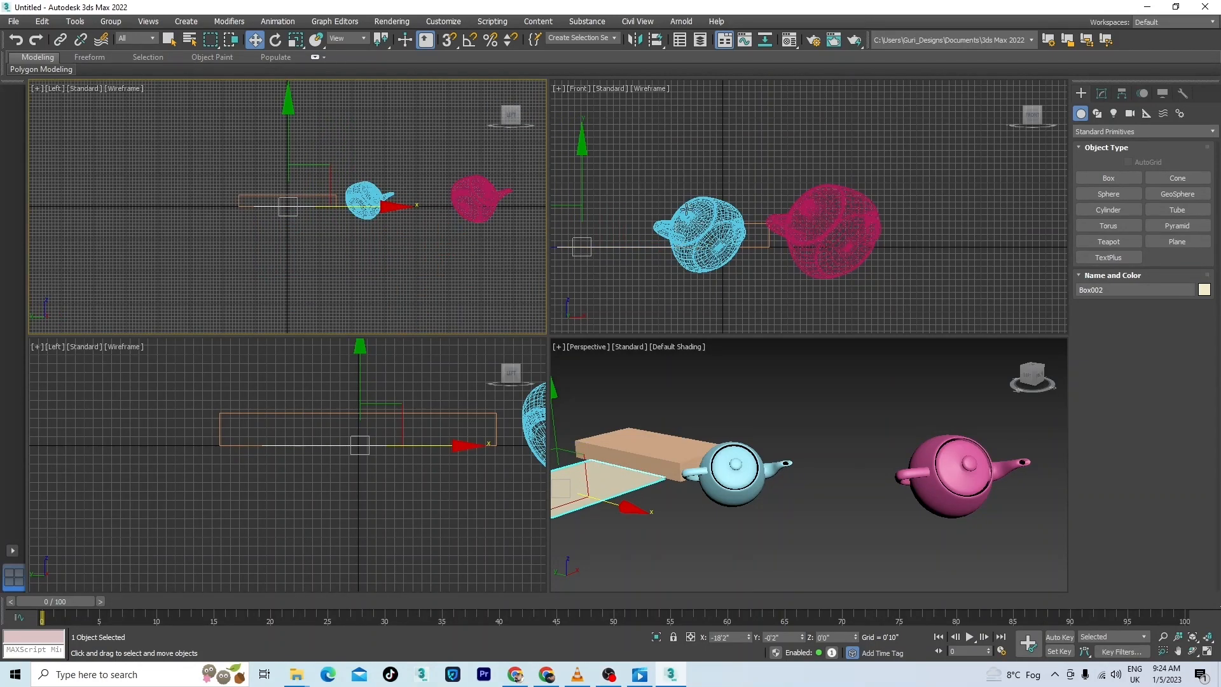
pyautogui.scroll(-8, 687, 210)
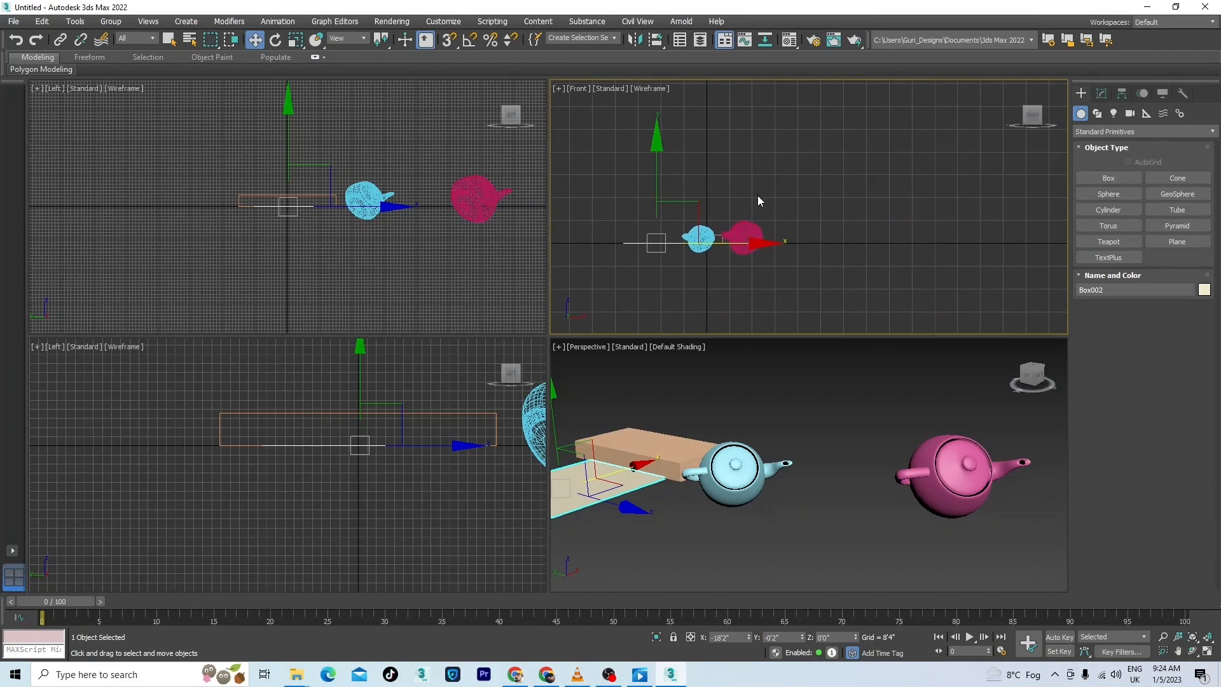
pyautogui.scroll(6, 655, 248)
pyautogui.moveTo(725, 248); pyautogui.dragTo(727, 276, button='middle')
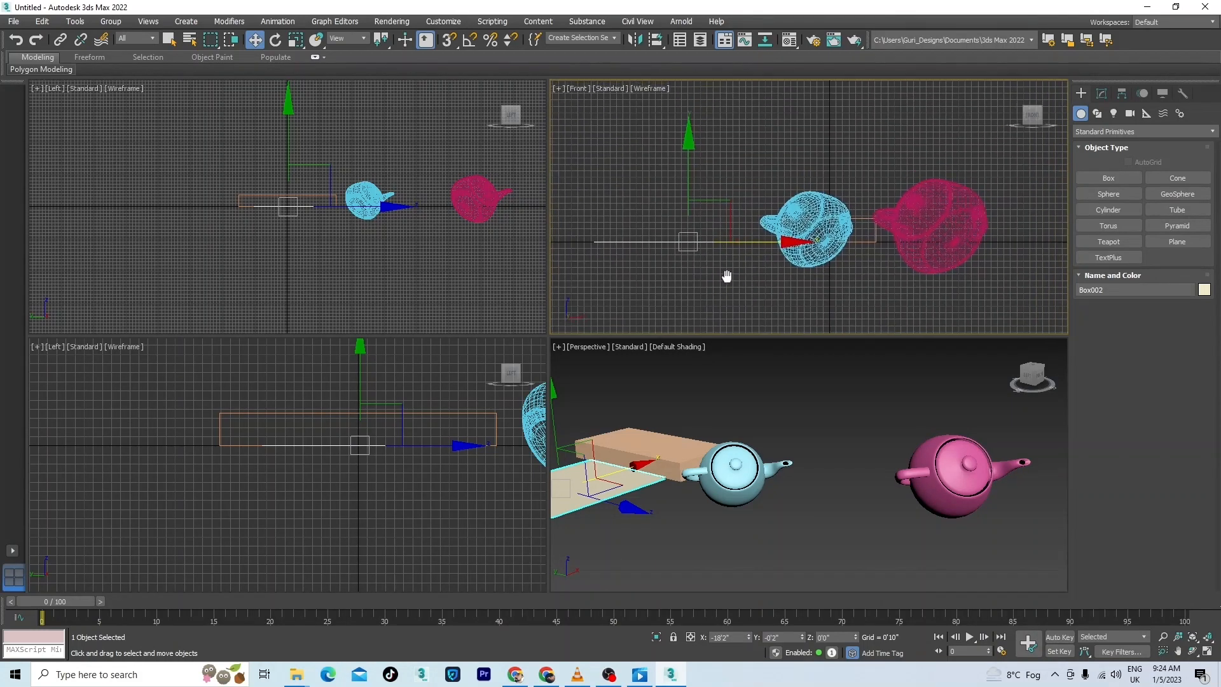
pyautogui.press('e')
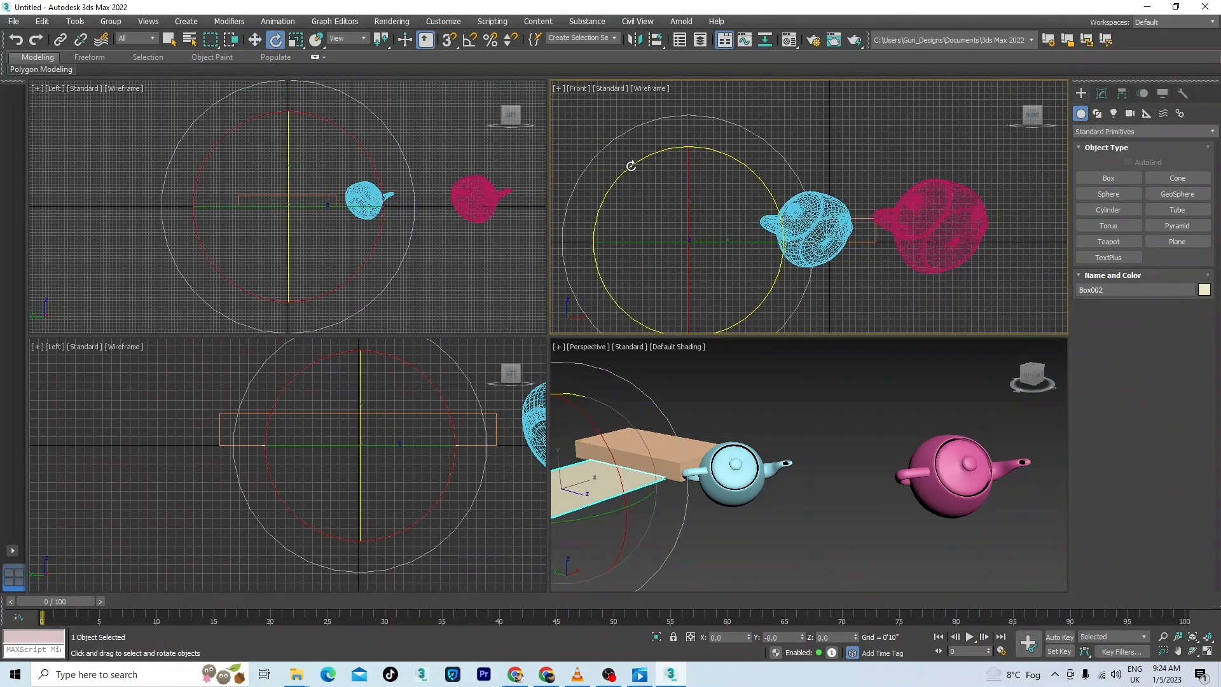
pyautogui.moveTo(631, 166); pyautogui.dragTo(616, 181)
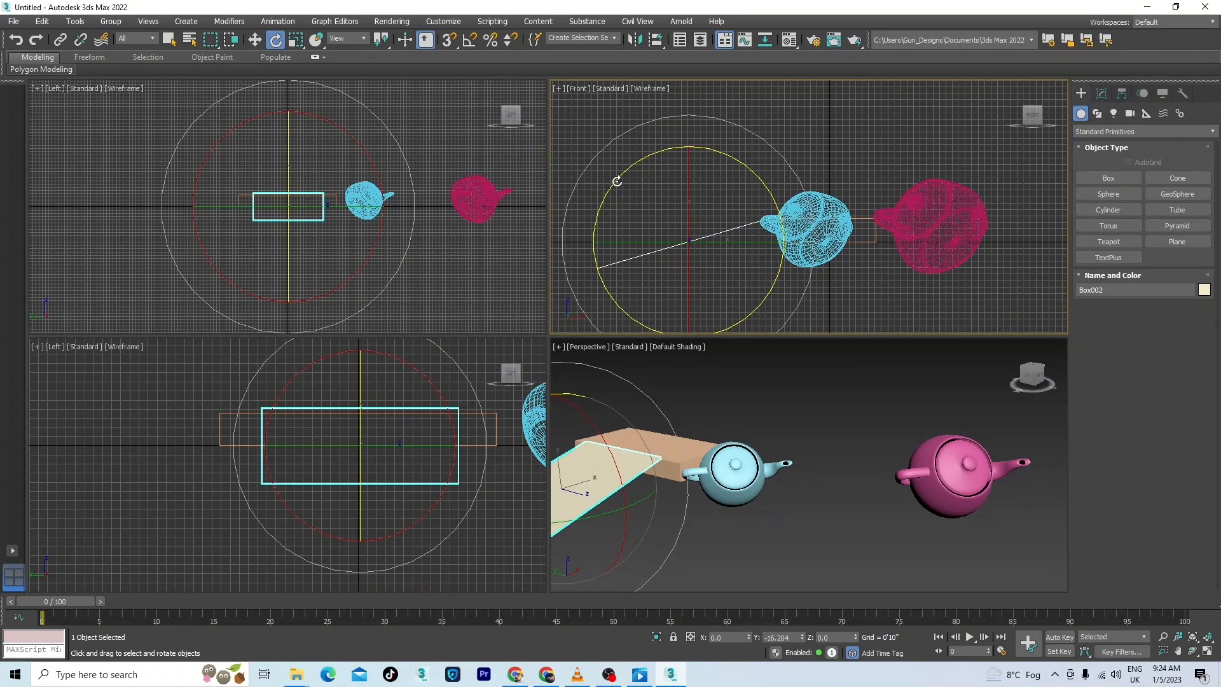
# Step: Move the tilted flat box along X to about -17'9", closer to the long box, checking it in shaded and Top views
pyautogui.press('F3')
pyautogui.moveTo(842, 220)
pyautogui.keyDown('alt'); pyautogui.mouseDown(button='middle')
pyautogui.moveTo(804, 304)
pyautogui.moveTo(788, 267)
pyautogui.mouseUp(button='middle'); pyautogui.keyUp('alt')
pyautogui.press('w')
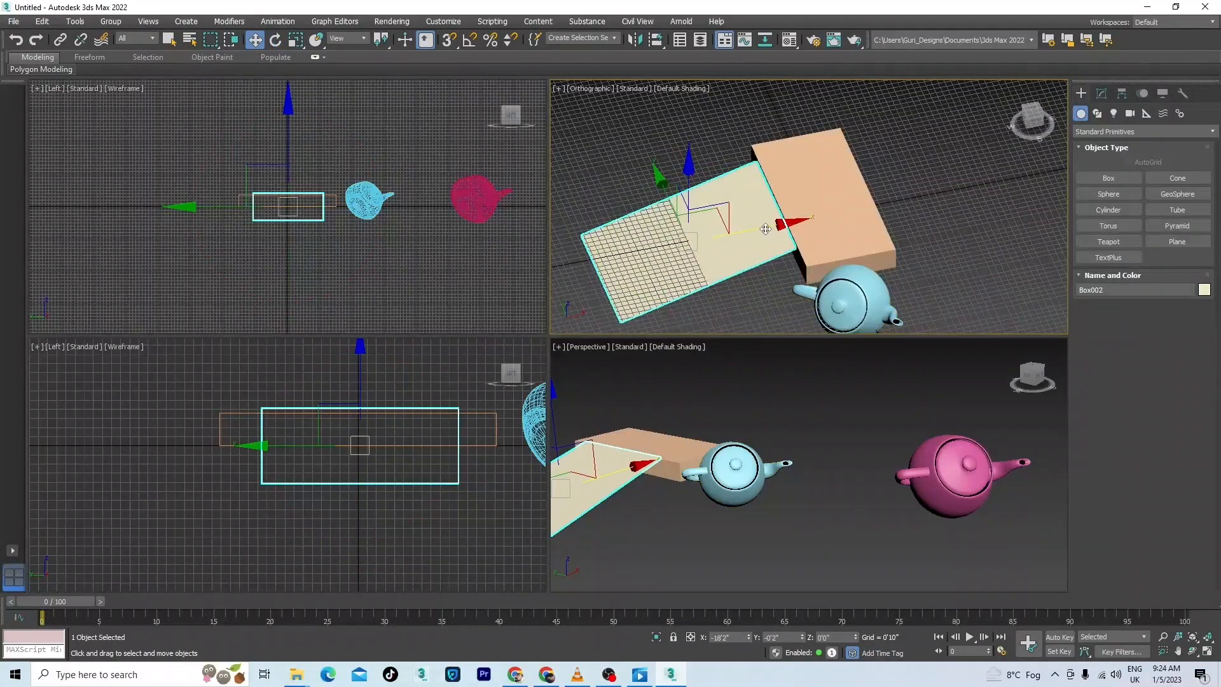
pyautogui.scroll(-5, 769, 229)
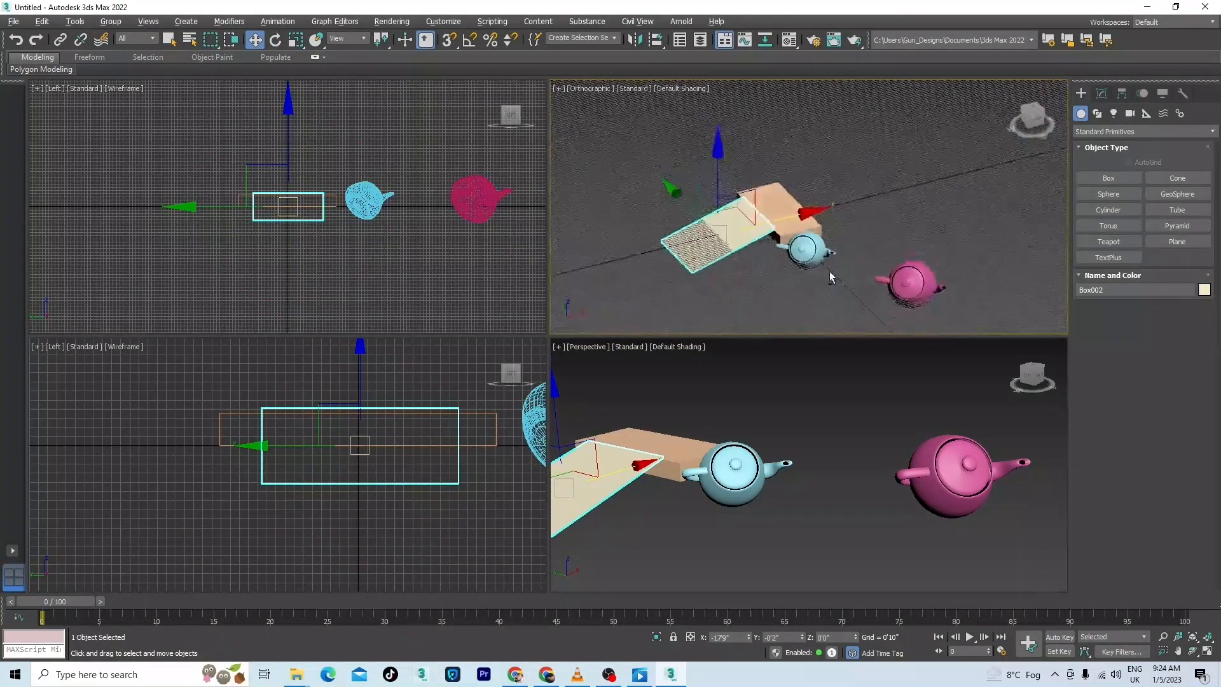
pyautogui.press('t')
pyautogui.scroll(-5, 728, 252)
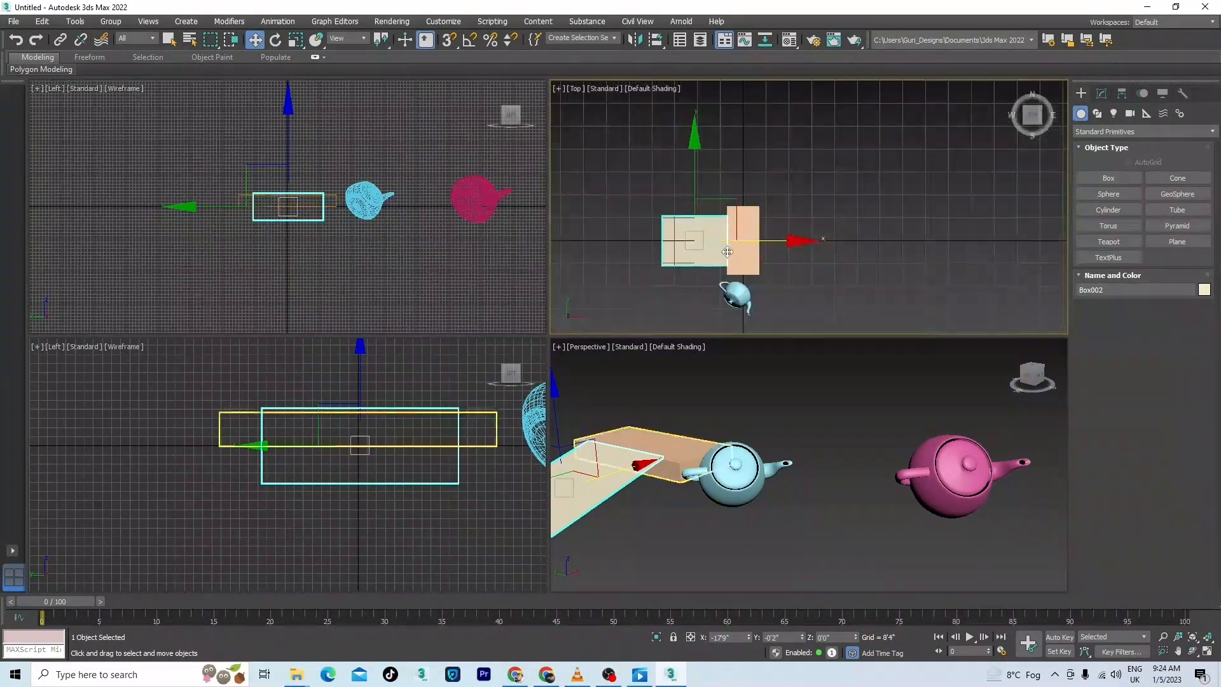
pyautogui.scroll(2, 755, 266)
pyautogui.click(570, 306)
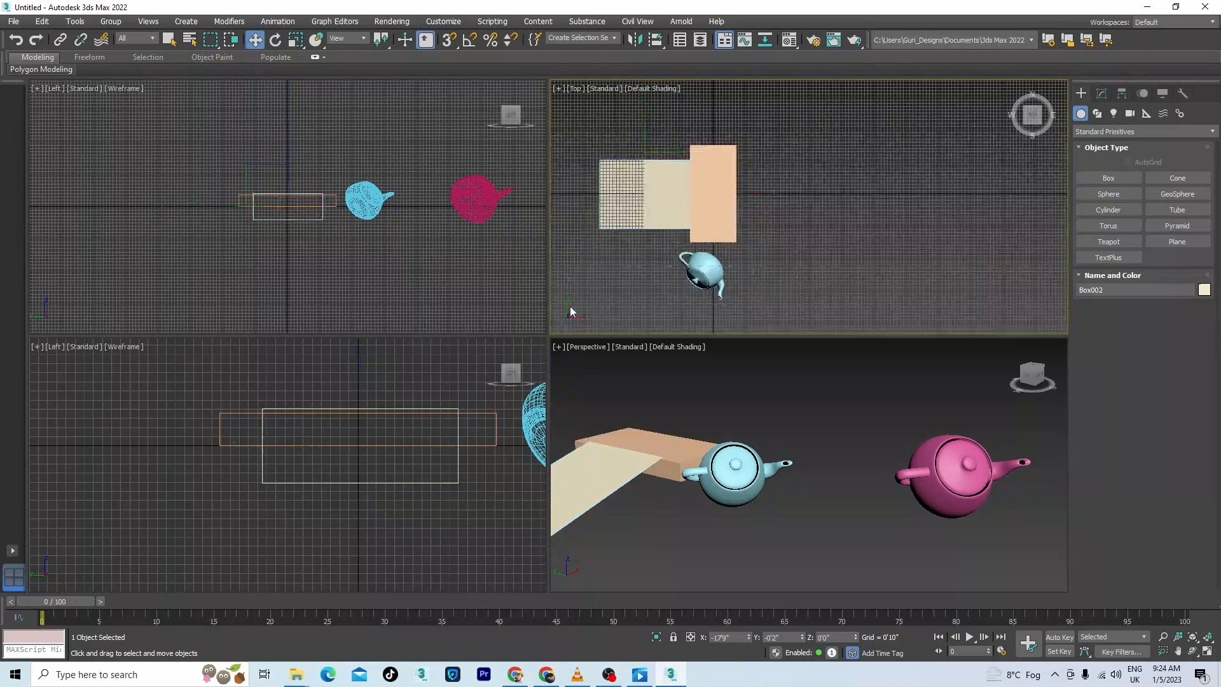
# Step: Delete both teapots from the scene in the Top view
pyautogui.click(717, 279)
pyautogui.press('Delete')
pyautogui.scroll(-3, 697, 269)
pyautogui.click(741, 328)
pyautogui.press('Delete')
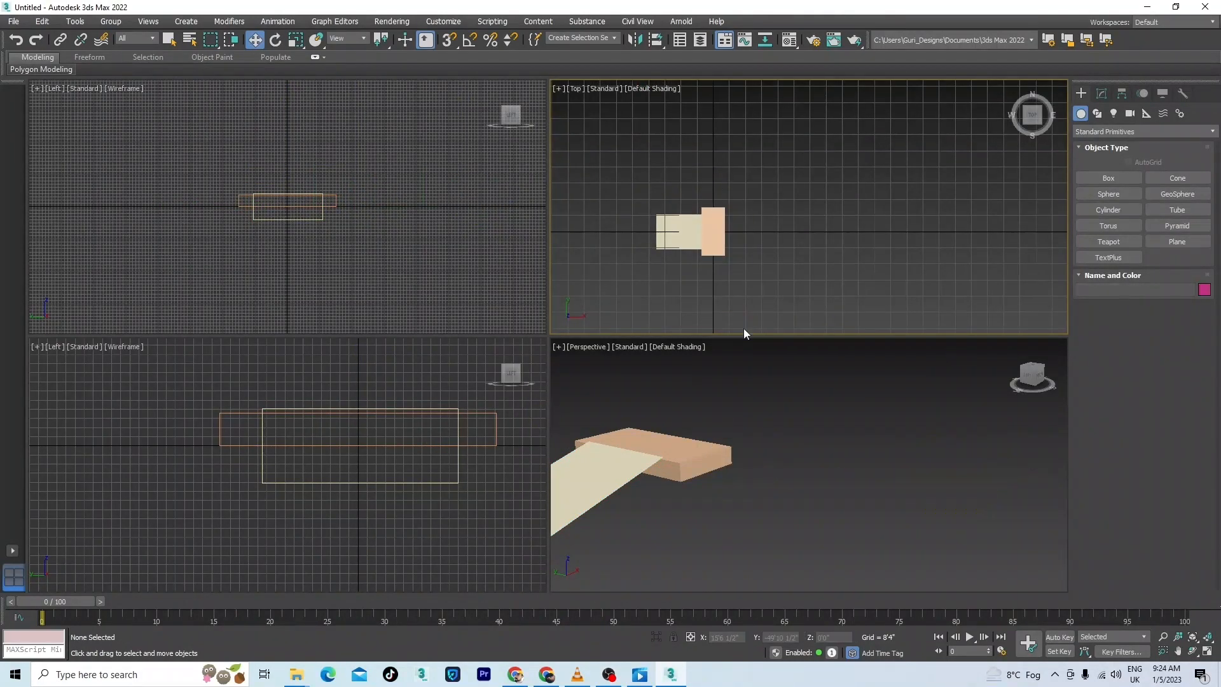
# Step: Examine how the tilted flat box meets the long box in the orthographic, Front, Left and maximized perspective views
pyautogui.scroll(4, 709, 257)
pyautogui.scroll(-4, 827, 232)
pyautogui.keyDown('alt'); pyautogui.moveTo(808, 263); pyautogui.dragTo(830, 195, button='middle'); pyautogui.keyUp('alt')
pyautogui.scroll(4, 775, 256)
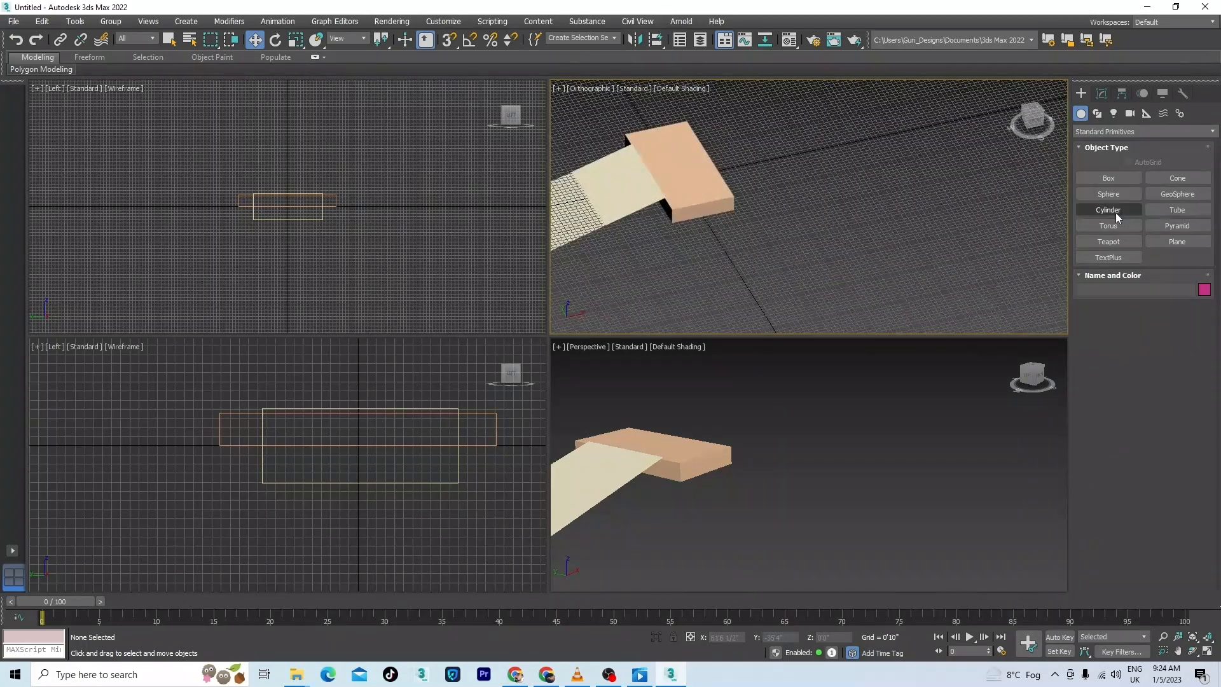
pyautogui.moveTo(748, 479); pyautogui.dragTo(855, 485, button='middle')
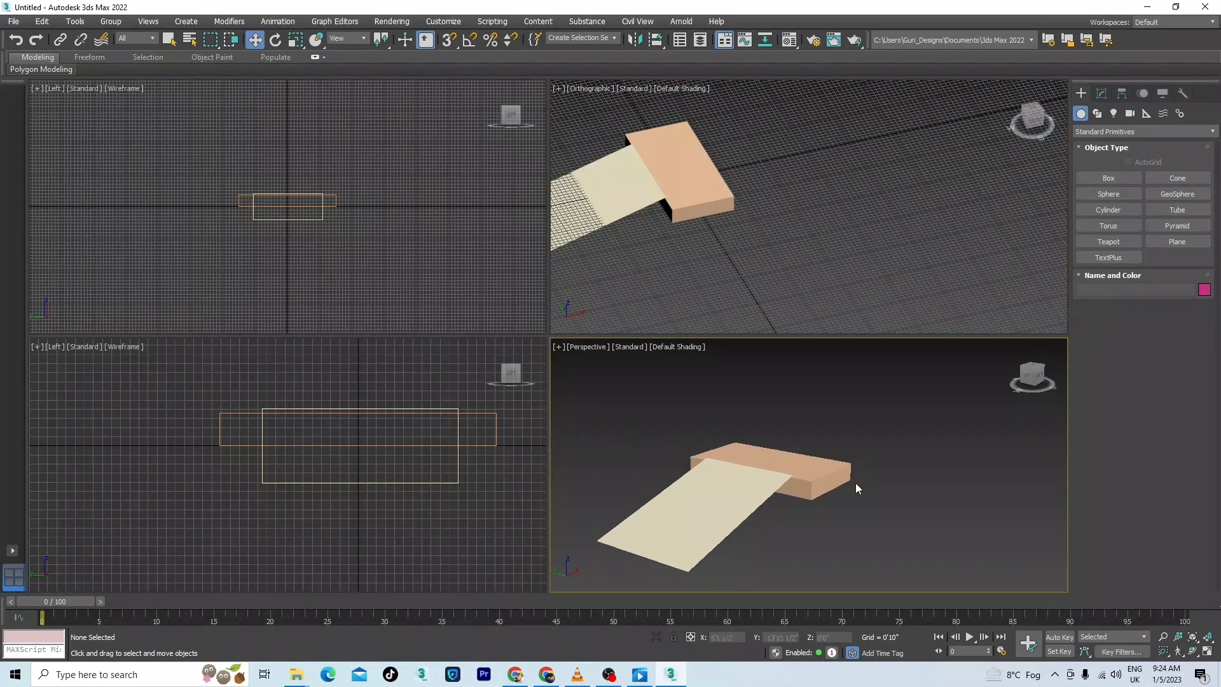
pyautogui.hotkey('alt', 'w')
pyautogui.scroll(-5, 730, 416)
pyautogui.hotkey('alt', 'w')
pyautogui.click(806, 247)
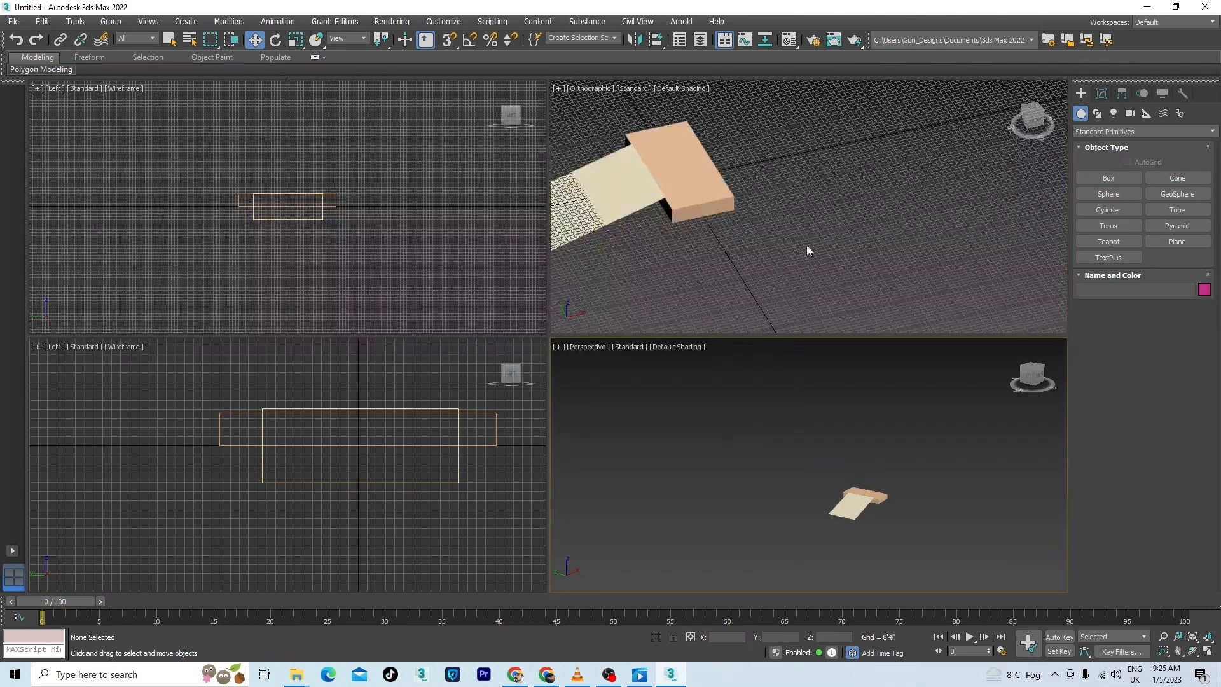
pyautogui.press('f')
pyautogui.scroll(-4, 782, 251)
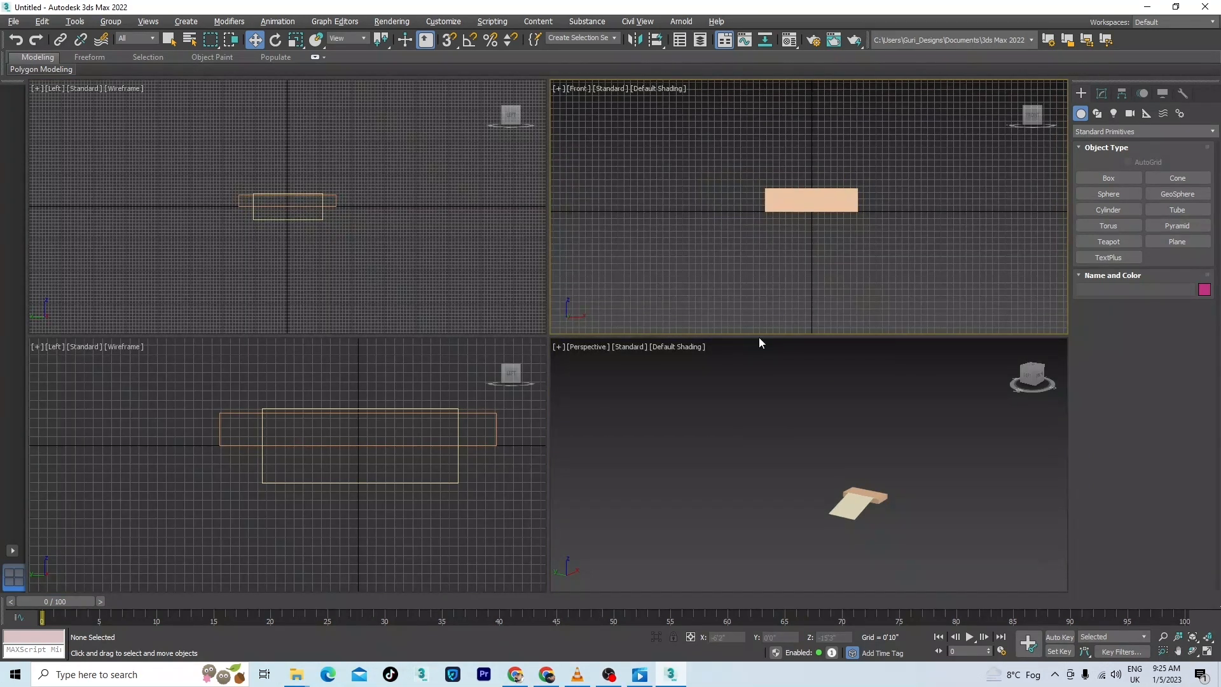
pyautogui.press('l')
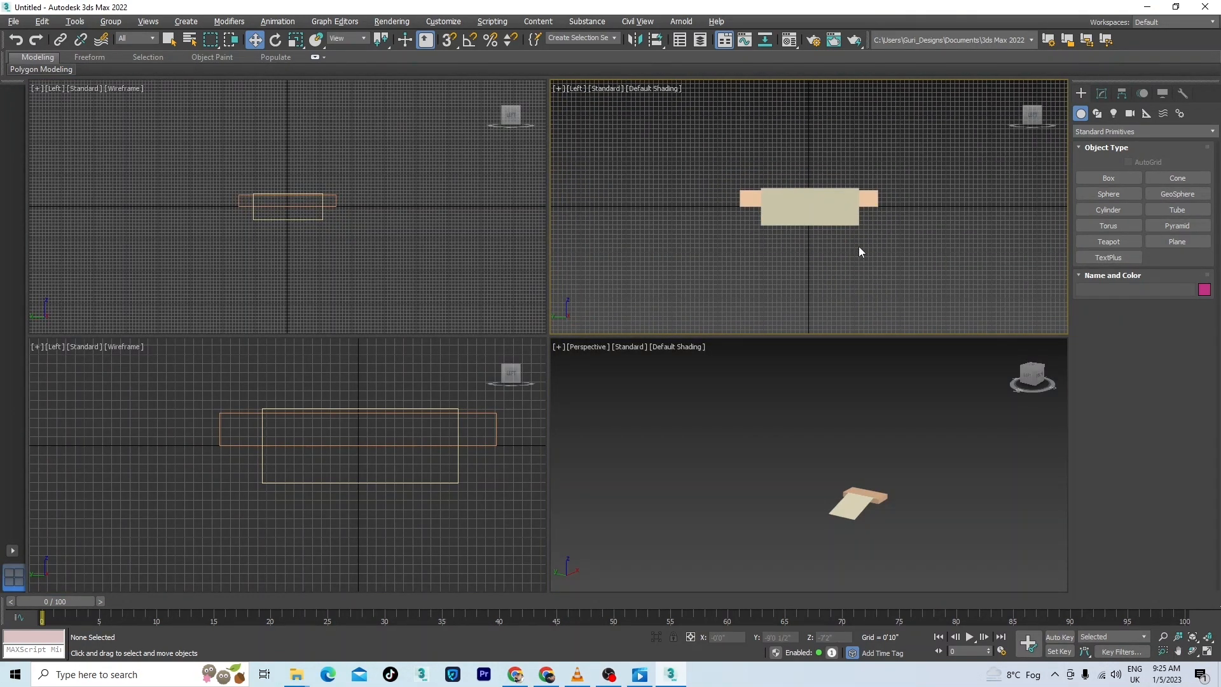
pyautogui.moveTo(859, 252); pyautogui.dragTo(826, 256, button='middle')
pyautogui.moveTo(910, 528); pyautogui.dragTo(746, 493, button='middle')
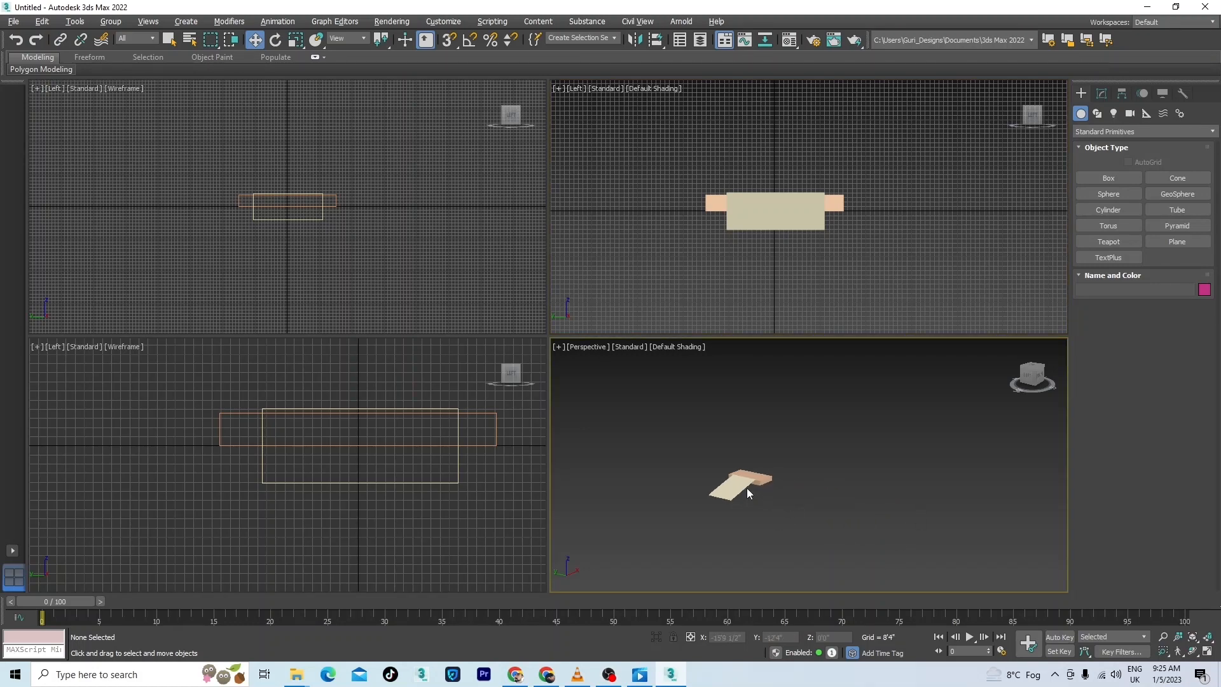
pyautogui.scroll(8, 782, 471)
pyautogui.hotkey('alt', 'w')
pyautogui.scroll(-2, 872, 531)
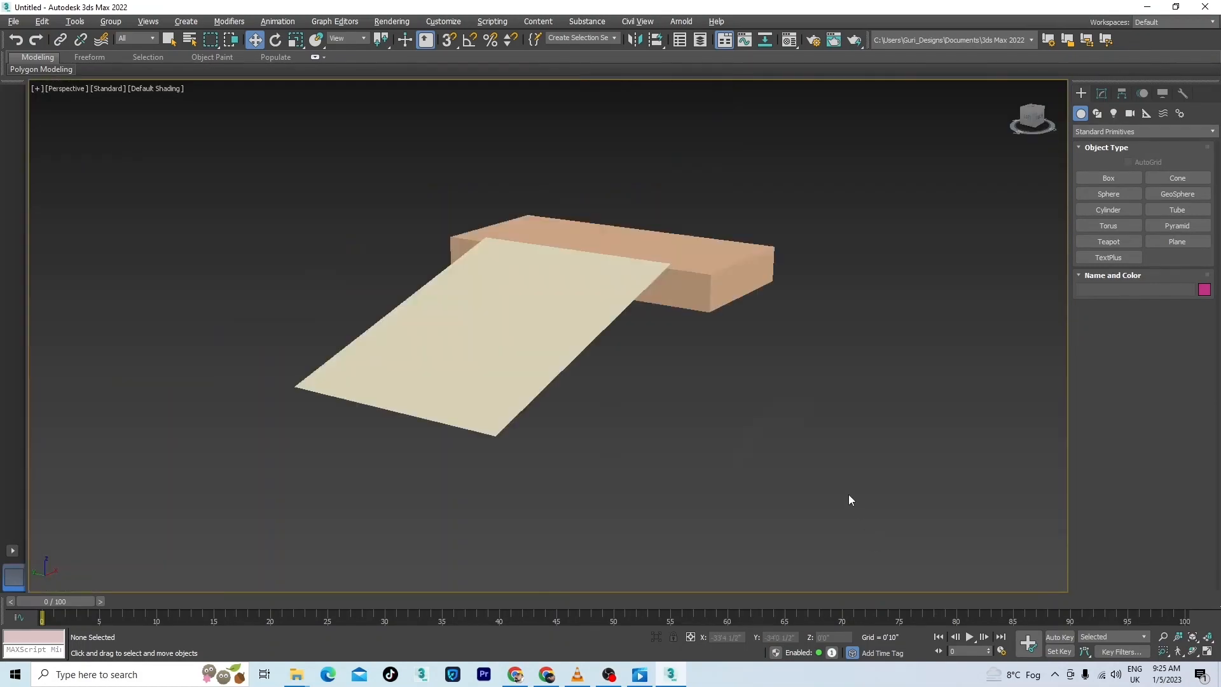
pyautogui.scroll(-5, 848, 500)
pyautogui.moveTo(849, 497); pyautogui.dragTo(702, 478, button='middle')
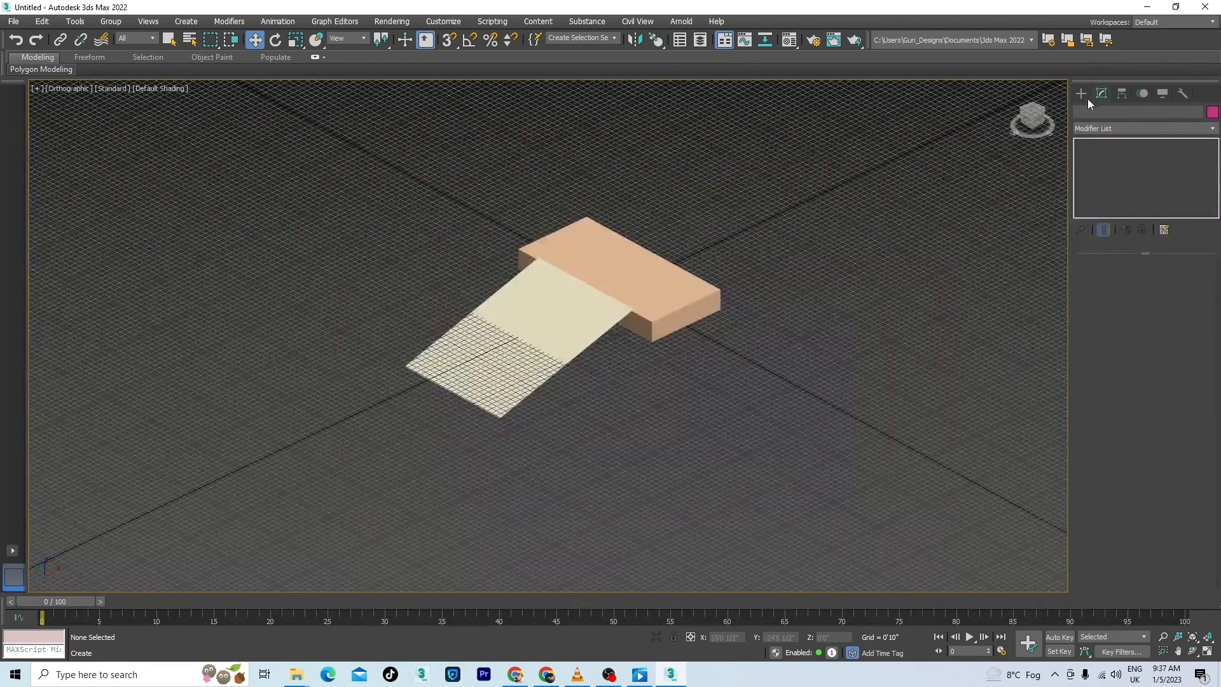
# Step: Create a small teapot on the ground beyond the long box's end, at about X -1'3", Y -26'7"
pyautogui.click(1081, 97)
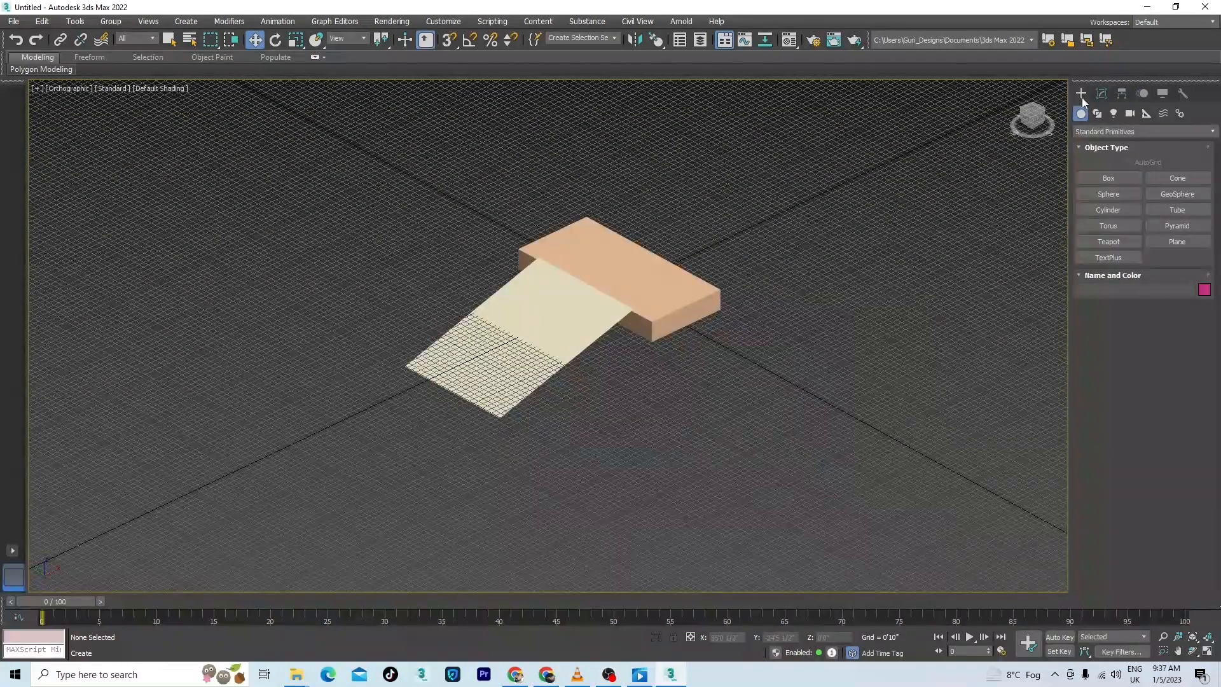
pyautogui.click(1099, 242)
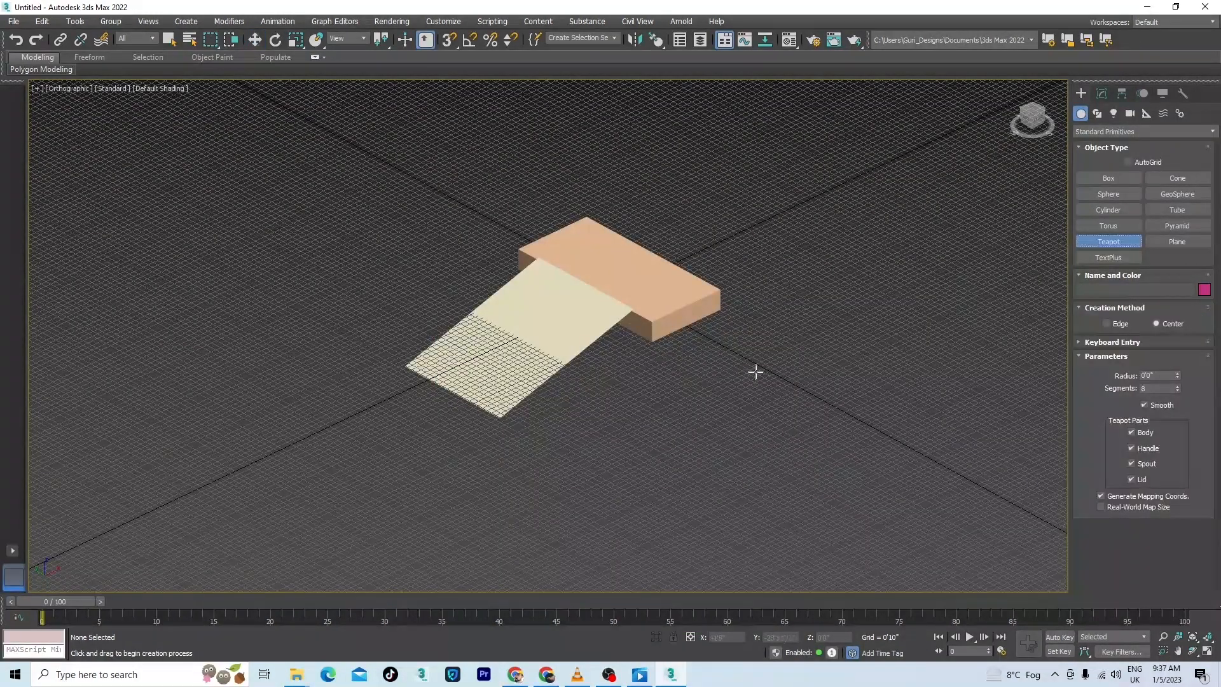
pyautogui.moveTo(755, 371)
pyautogui.mouseDown()
pyautogui.moveTo(770, 387)
pyautogui.moveTo(758, 380)
pyautogui.mouseUp()
pyautogui.press('w')
pyautogui.scroll(5, 706, 388)
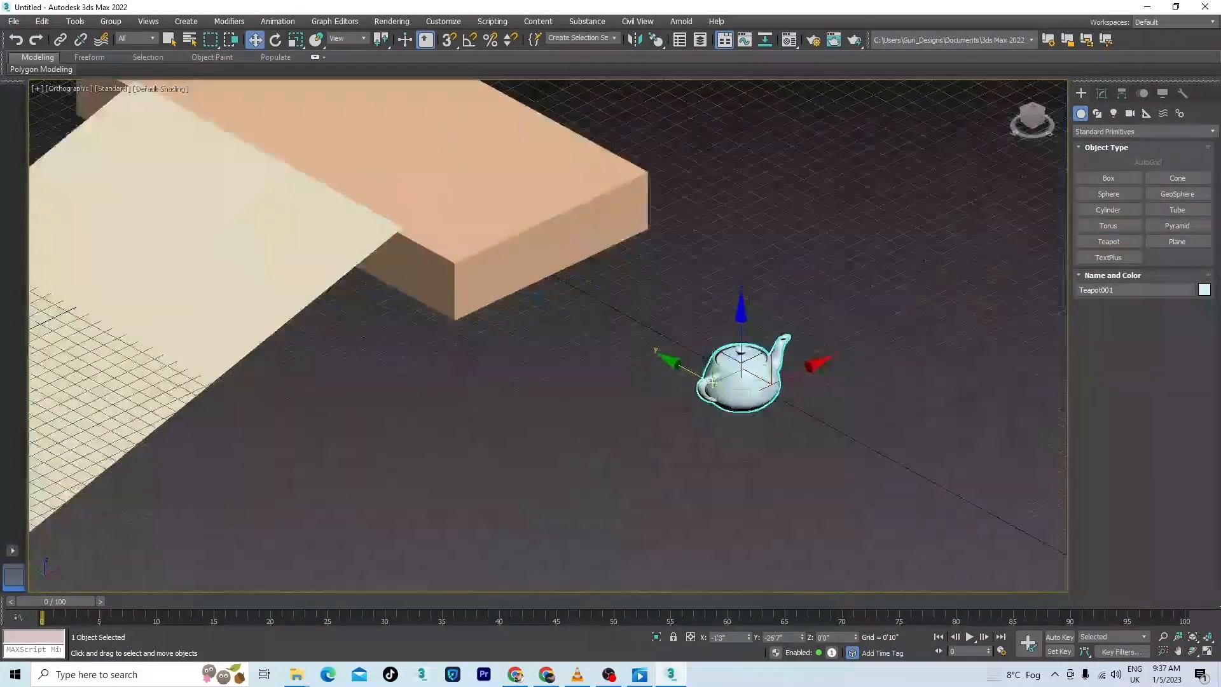
pyautogui.scroll(-3, 699, 386)
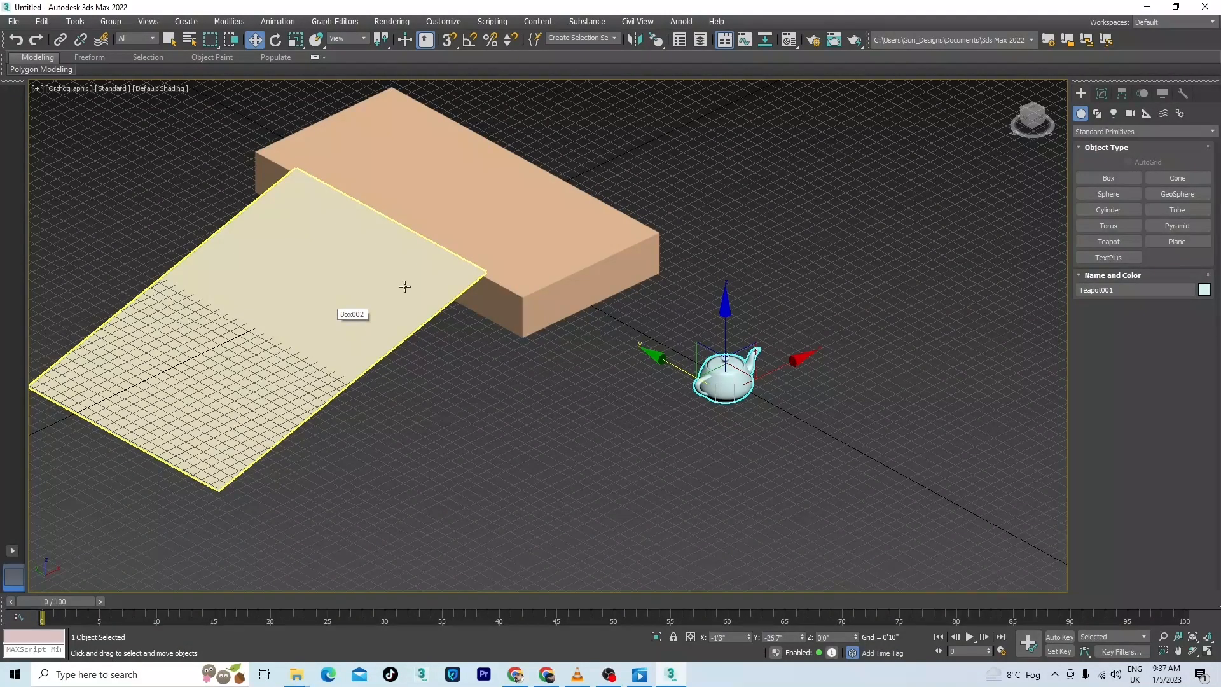
# Step: Try Normal Align to place the teapot on the tilted flat box, then cancel it
pyautogui.moveTo(357, 416); pyautogui.dragTo(403, 422, button='middle')
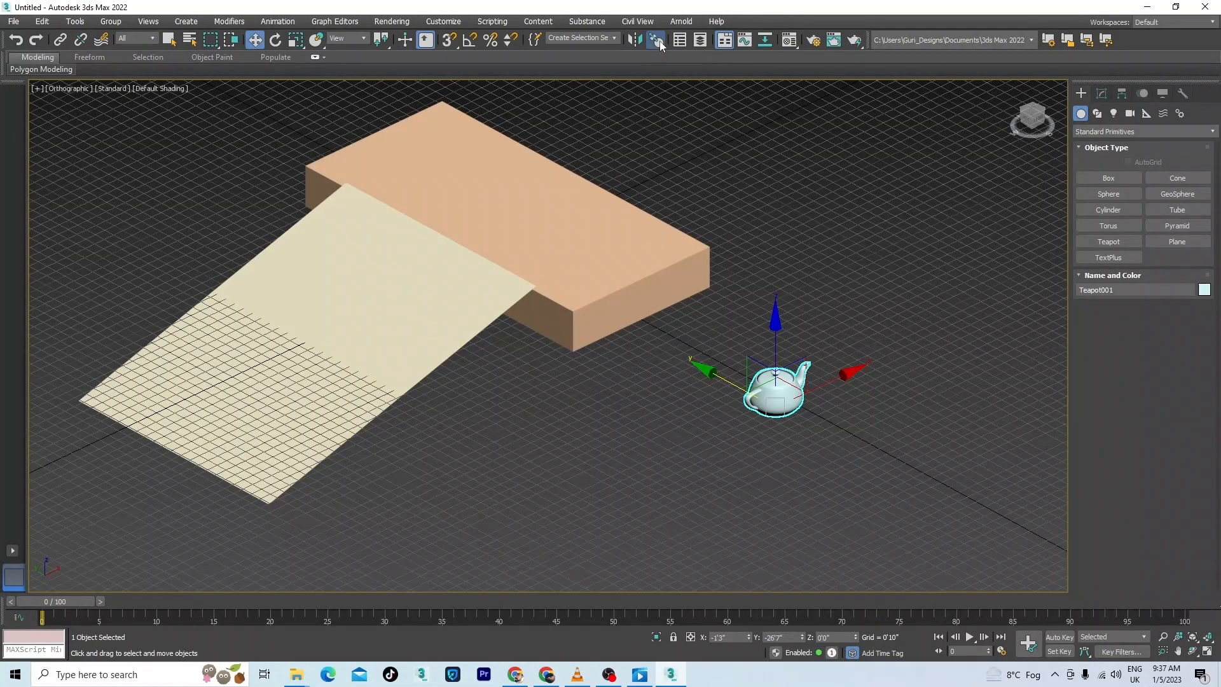
pyautogui.moveTo(659, 40); pyautogui.dragTo(657, 103)
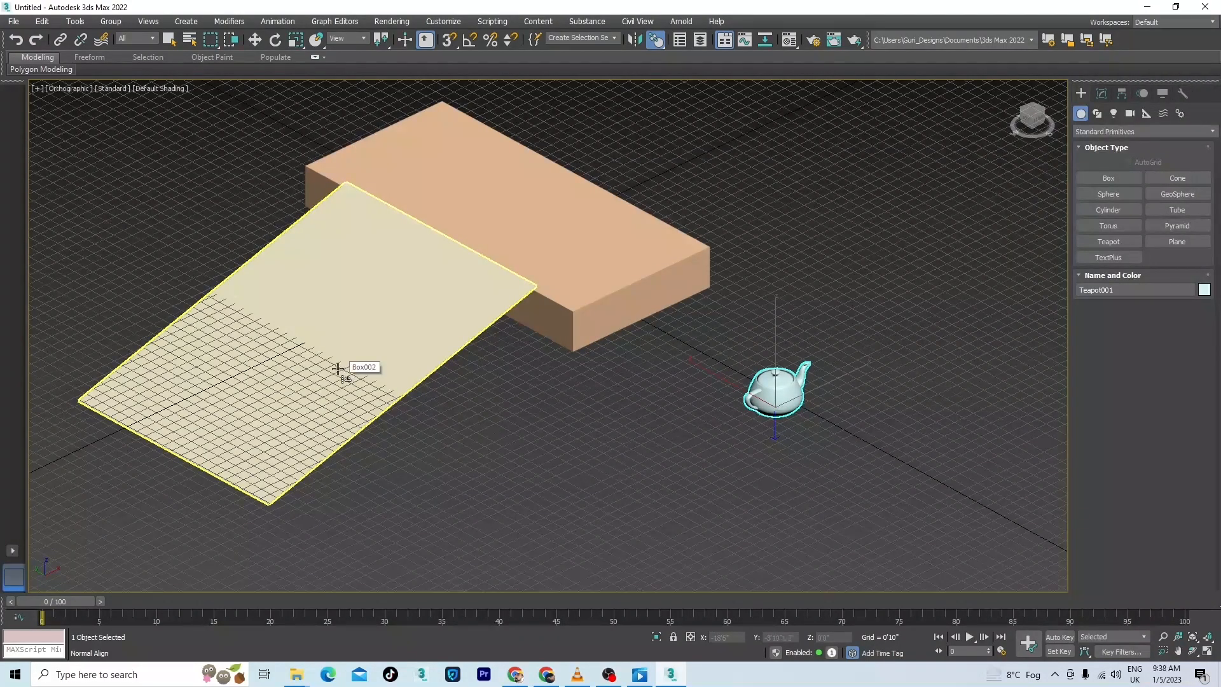
pyautogui.moveTo(349, 330); pyautogui.dragTo(351, 336)
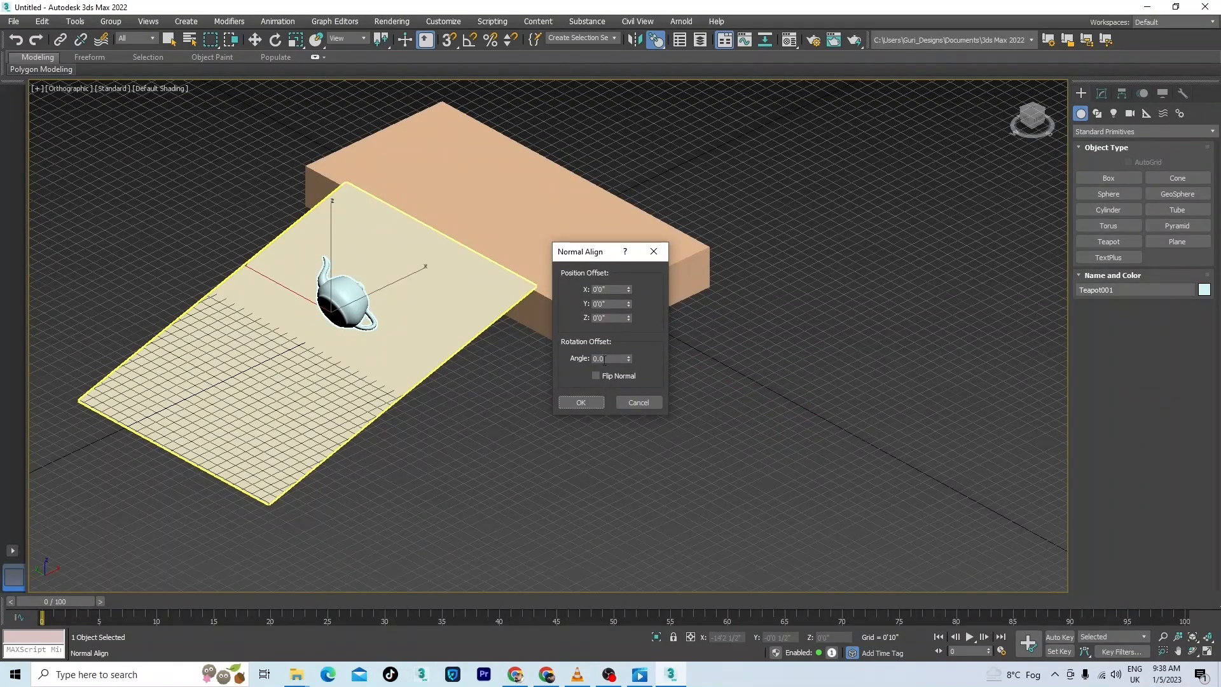
pyautogui.click(639, 402)
# Step: Normal-align the teapot's base to the tilted flat box's upper face with zero position and rotation offsets
pyautogui.scroll(5, 791, 417)
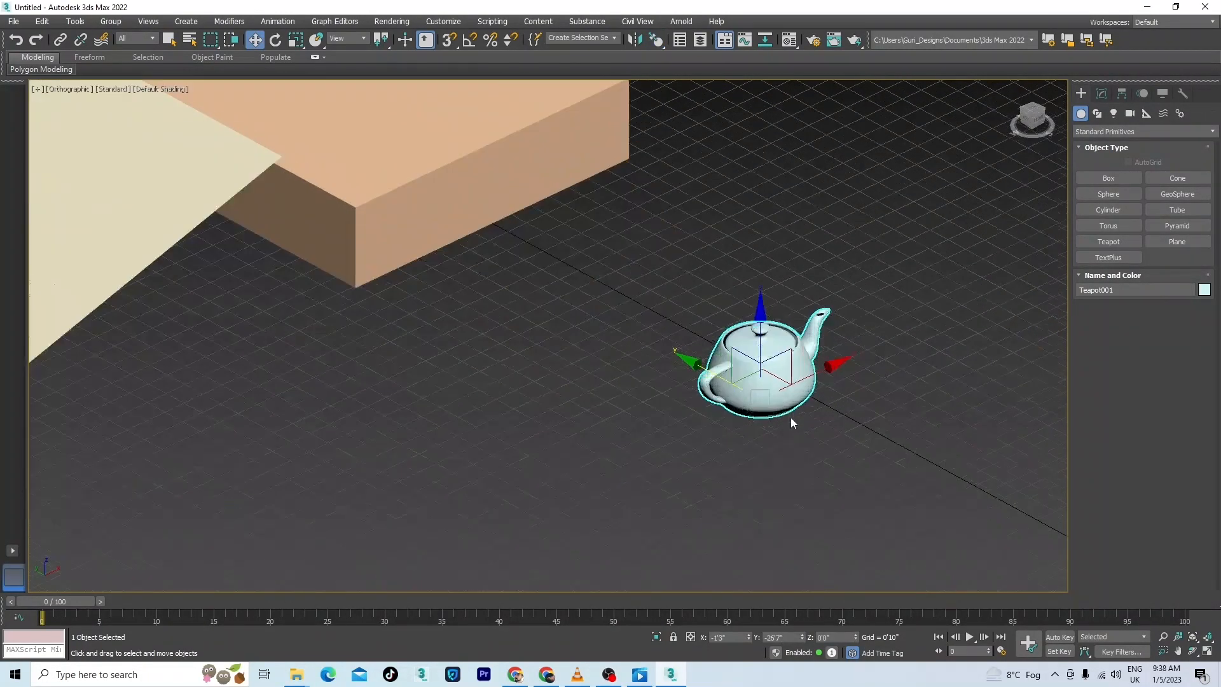
pyautogui.keyDown('alt'); pyautogui.moveTo(793, 438); pyautogui.dragTo(779, 403, button='middle'); pyautogui.keyUp('alt')
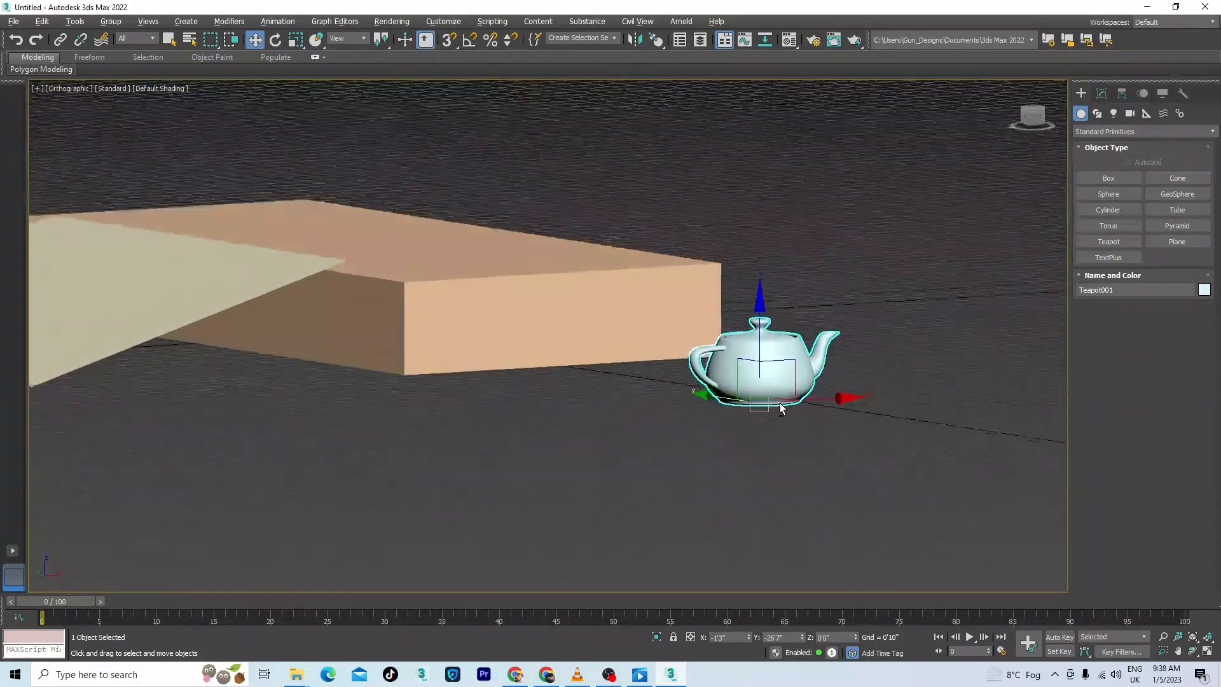
pyautogui.click(656, 39)
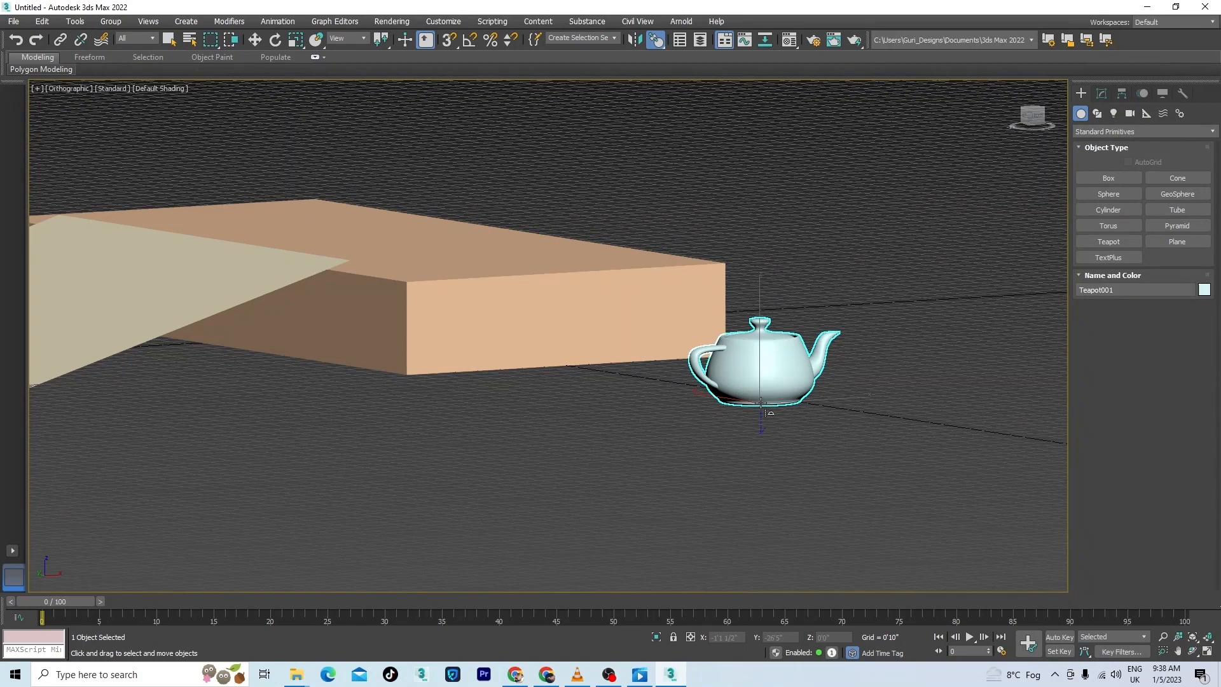
pyautogui.click(142, 306)
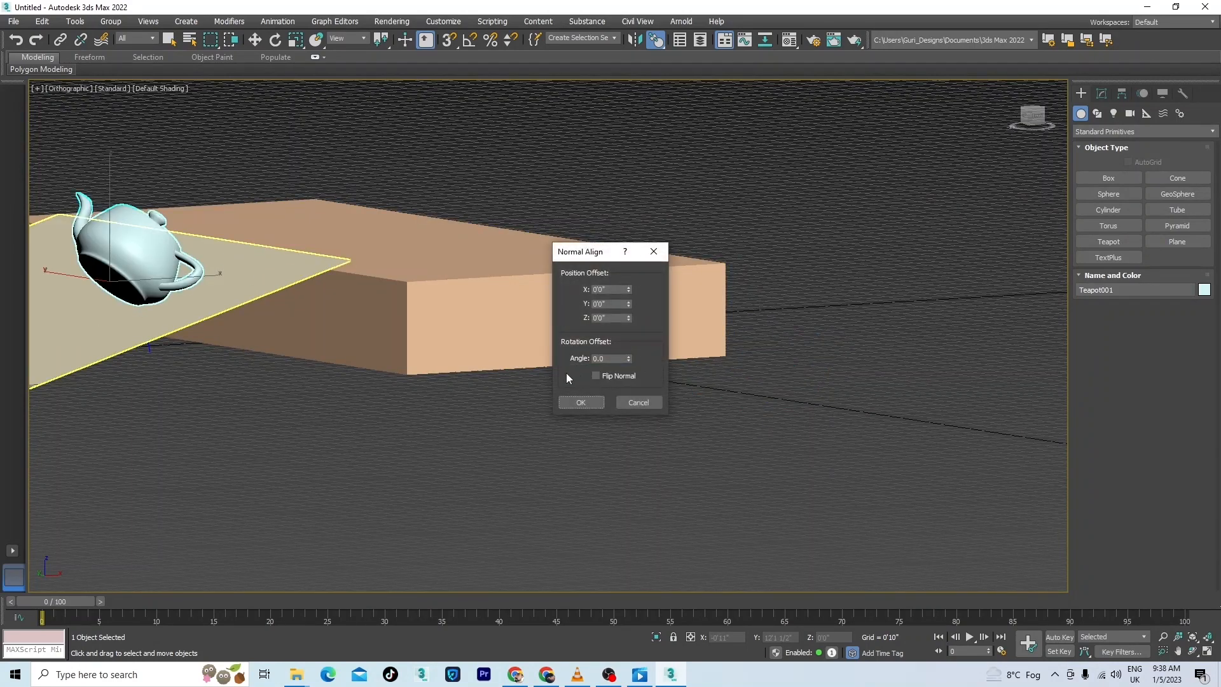
pyautogui.click(588, 404)
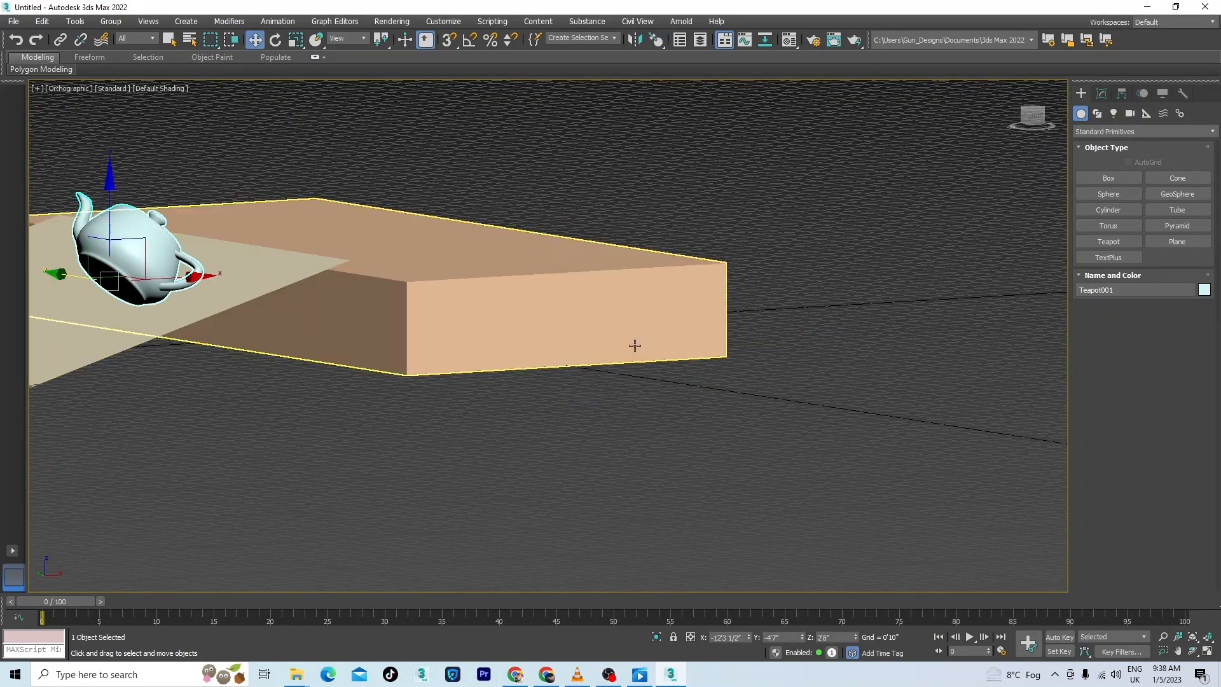
pyautogui.keyDown('alt'); pyautogui.moveTo(632, 346); pyautogui.dragTo(656, 421, button='middle'); pyautogui.keyUp('alt')
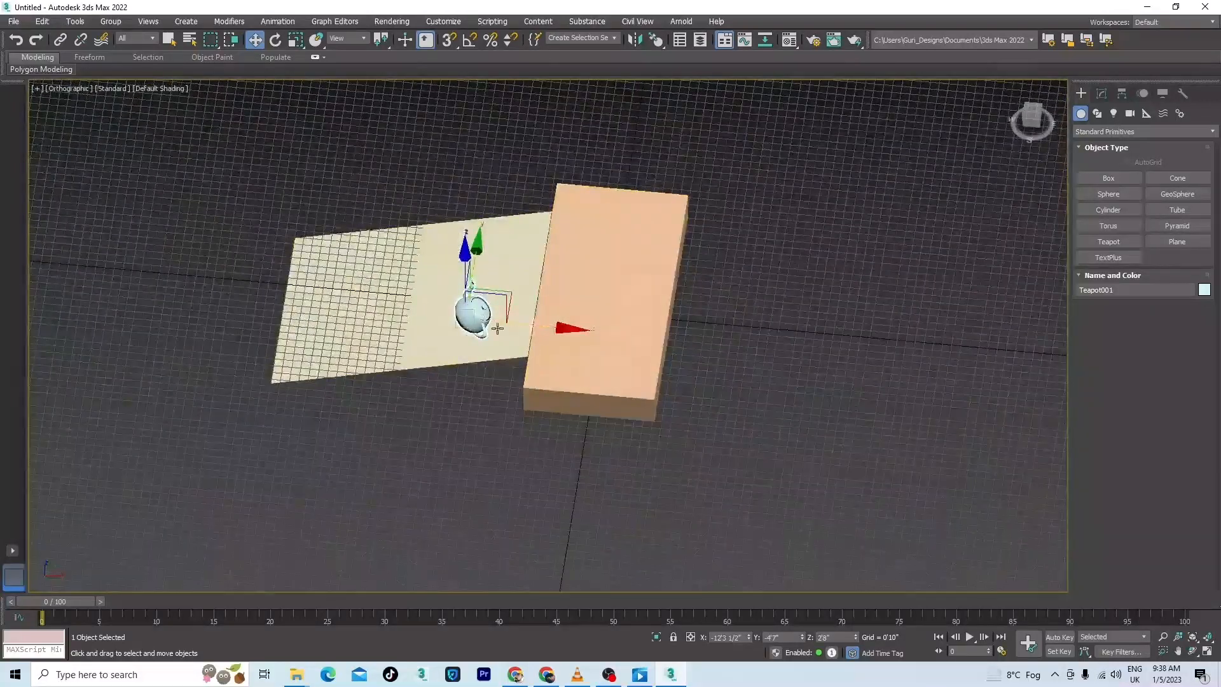
# Step: Try shifting the aligned teapot along X, then undo the move and the Normal Align
pyautogui.moveTo(538, 329)
pyautogui.mouseDown()
pyautogui.moveTo(474, 325)
pyautogui.moveTo(481, 333)
pyautogui.moveTo(459, 314)
pyautogui.moveTo(526, 324)
pyautogui.mouseUp()
pyautogui.hotkey('ctrl', 'z')
pyautogui.hotkey('ctrl', 'z')
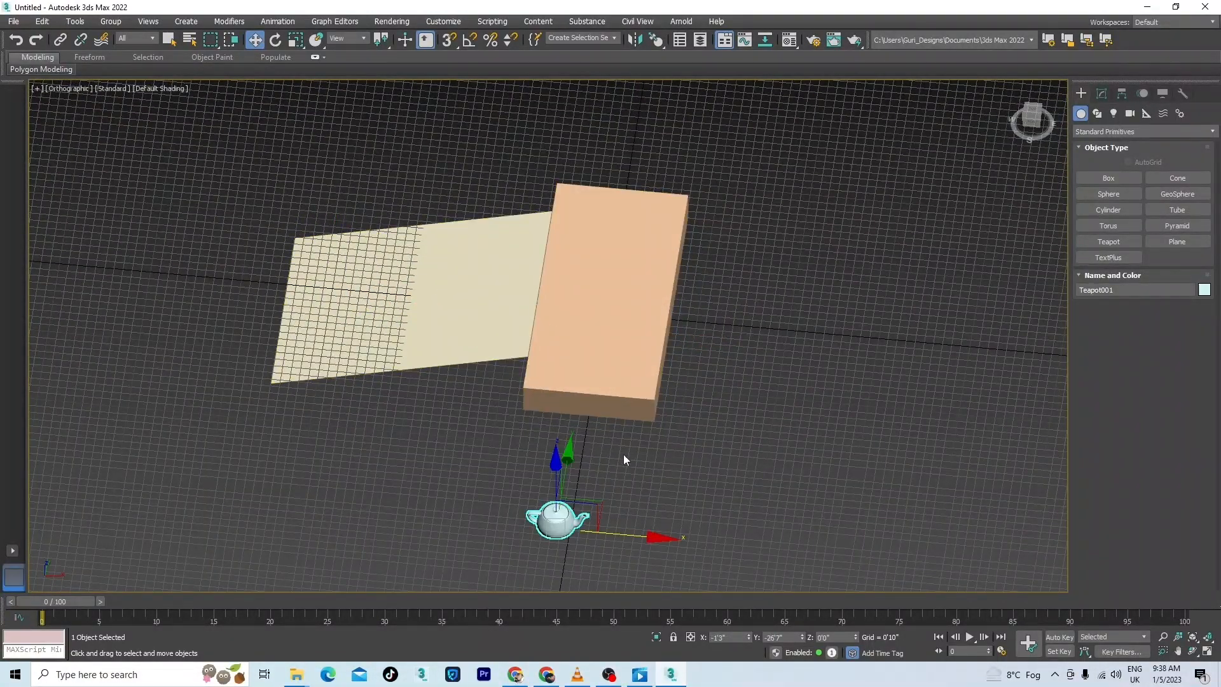
# Step: Try picking the teapot's base as the Normal Align source from underneath and in the Left view
pyautogui.keyDown('alt'); pyautogui.moveTo(624, 458); pyautogui.dragTo(695, 381, button='middle'); pyautogui.keyUp('alt')
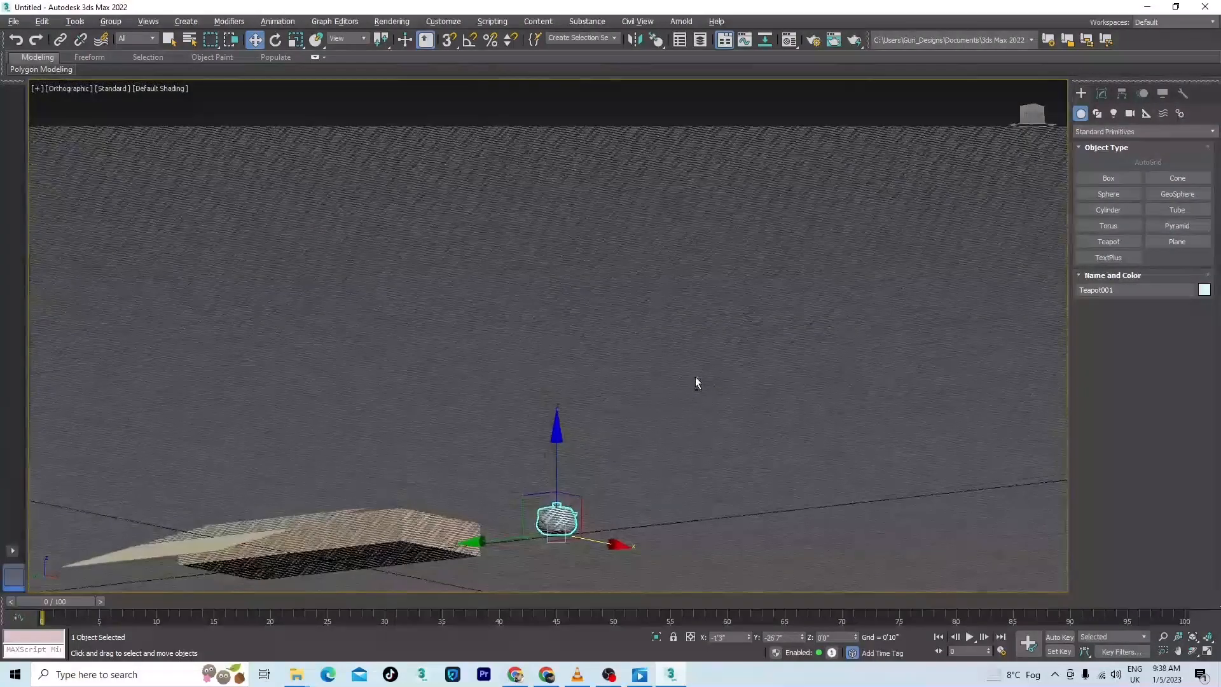
pyautogui.scroll(5, 567, 541)
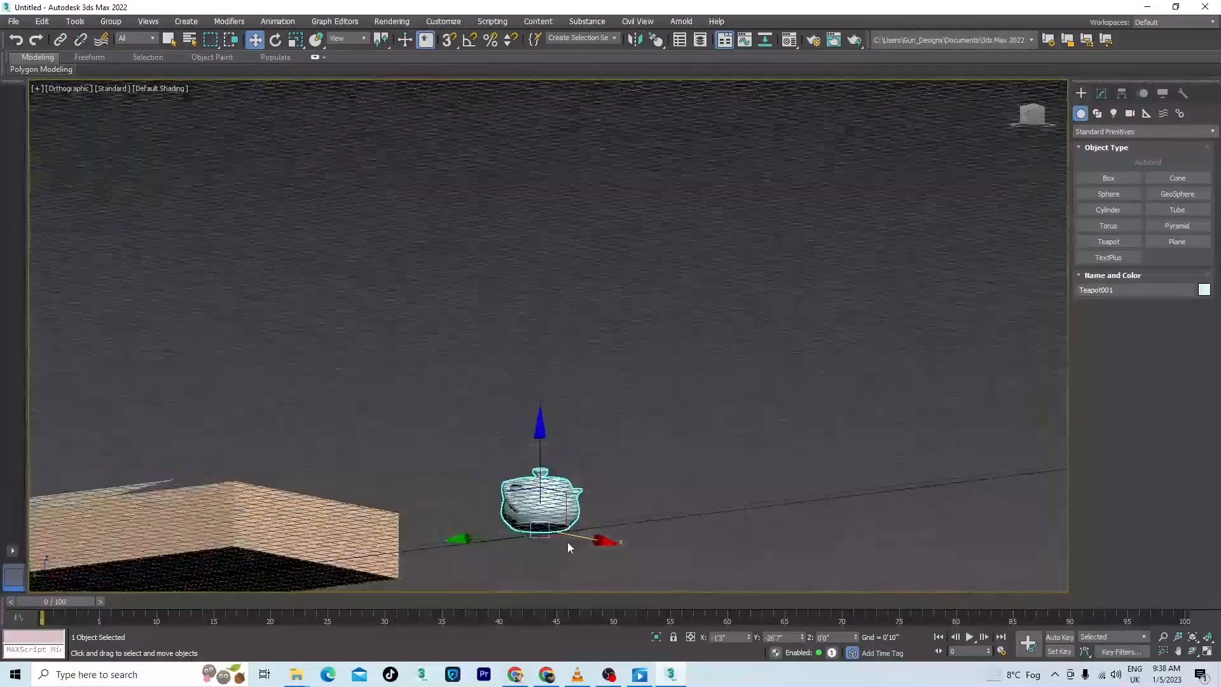
pyautogui.click(655, 39)
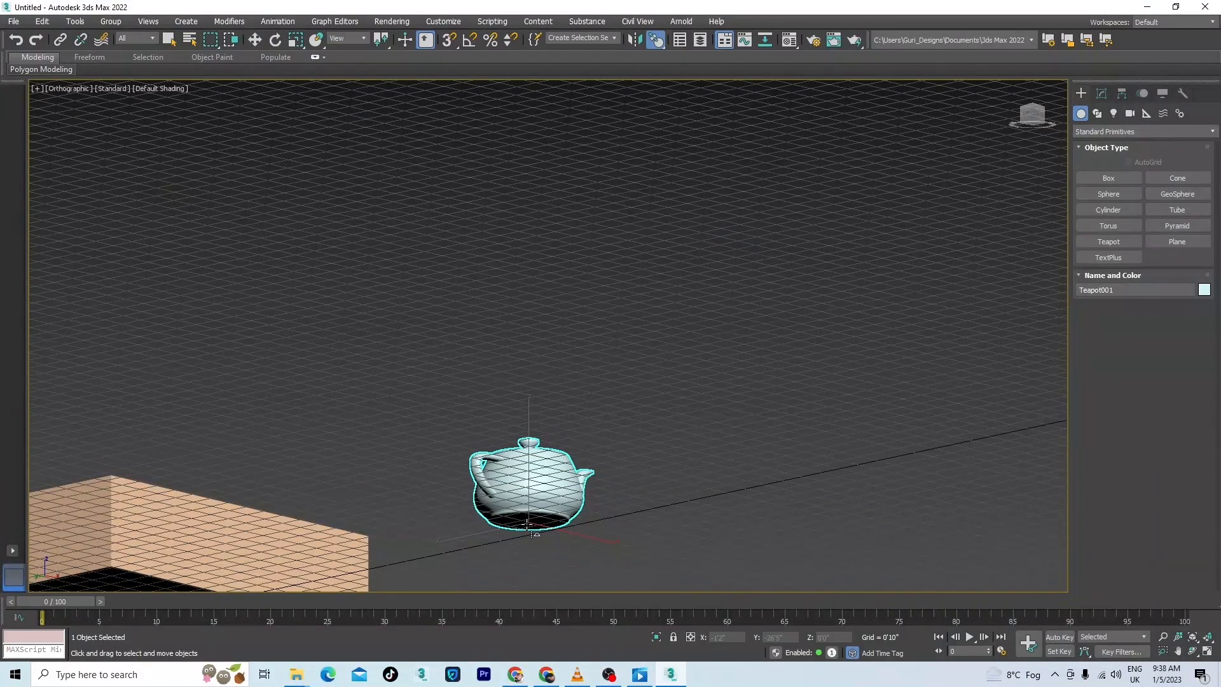
pyautogui.press('l')
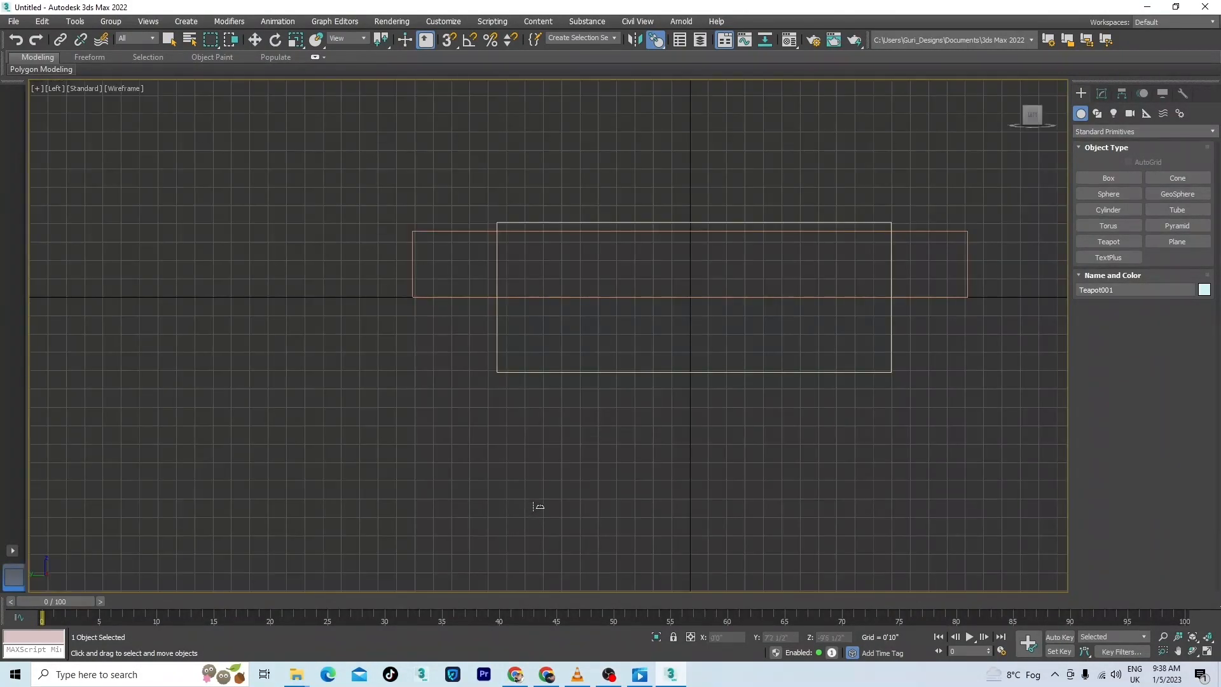
pyautogui.scroll(-4, 615, 318)
pyautogui.scroll(5, 812, 356)
pyautogui.scroll(3, 815, 357)
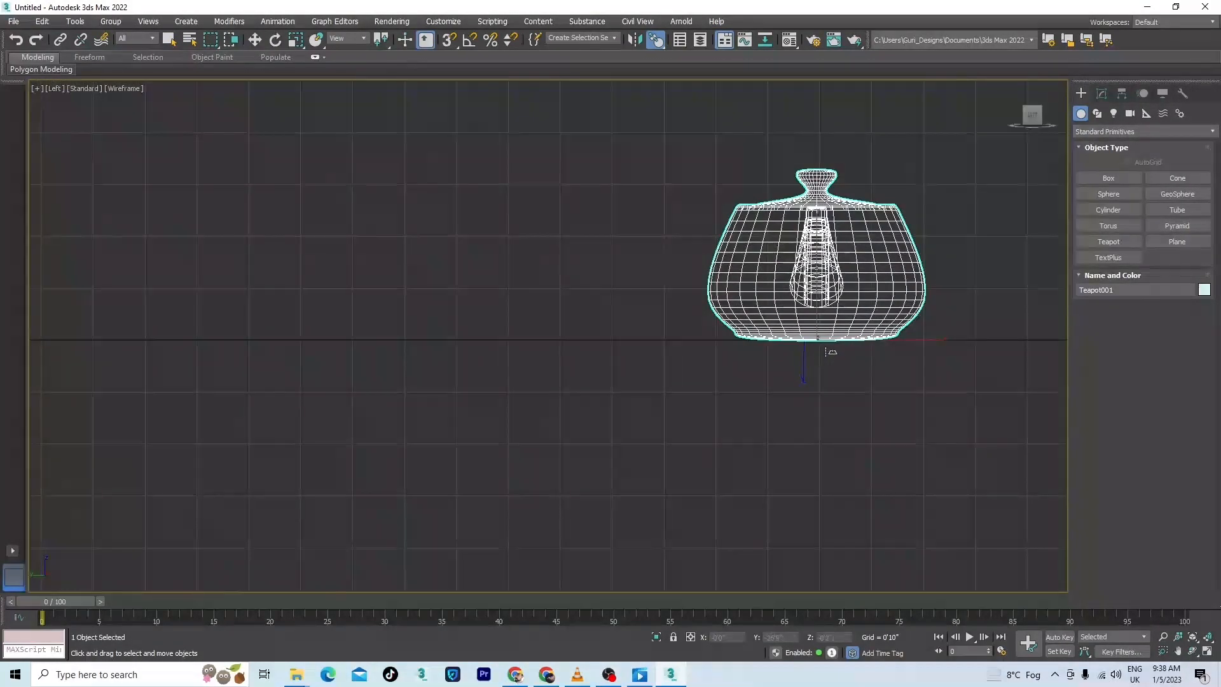
# Step: Undo the teapot's last two changes and leave Normal Align, returning to the Move tool in an orthographic view
pyautogui.hotkey('ctrl', 'z')
pyautogui.hotkey('ctrl', 'z')
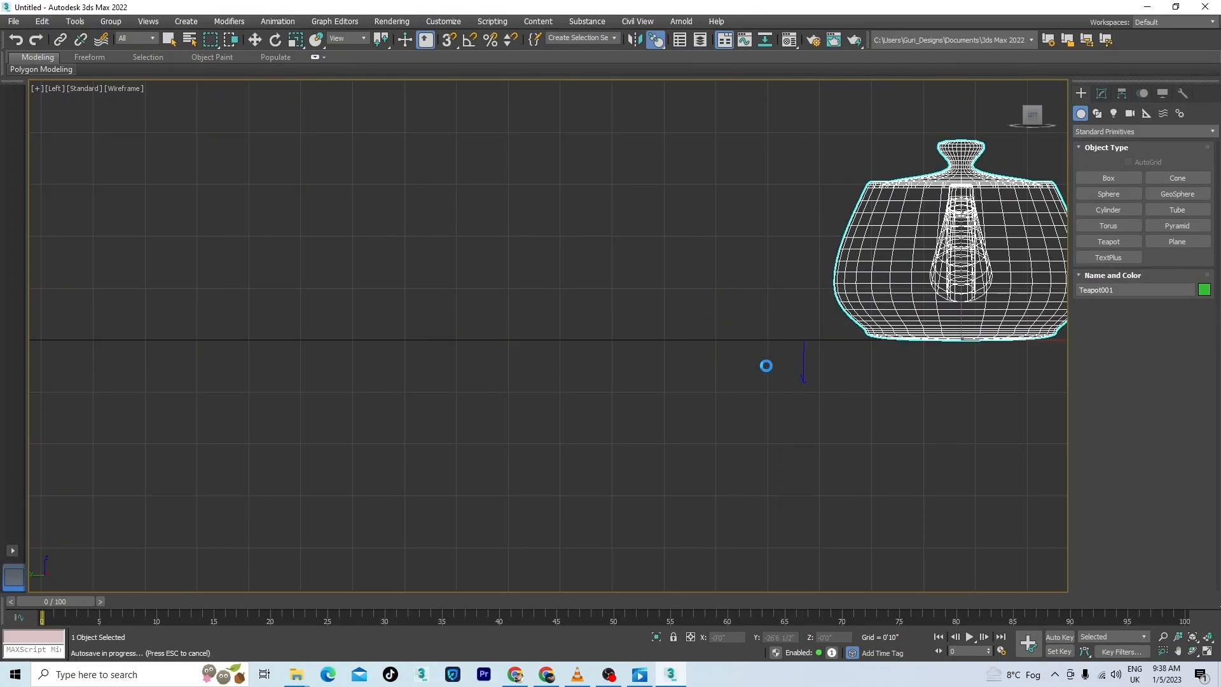
pyautogui.scroll(-5, 765, 365)
pyautogui.keyDown('alt'); pyautogui.moveTo(825, 375); pyautogui.dragTo(760, 413, button='middle'); pyautogui.keyUp('alt')
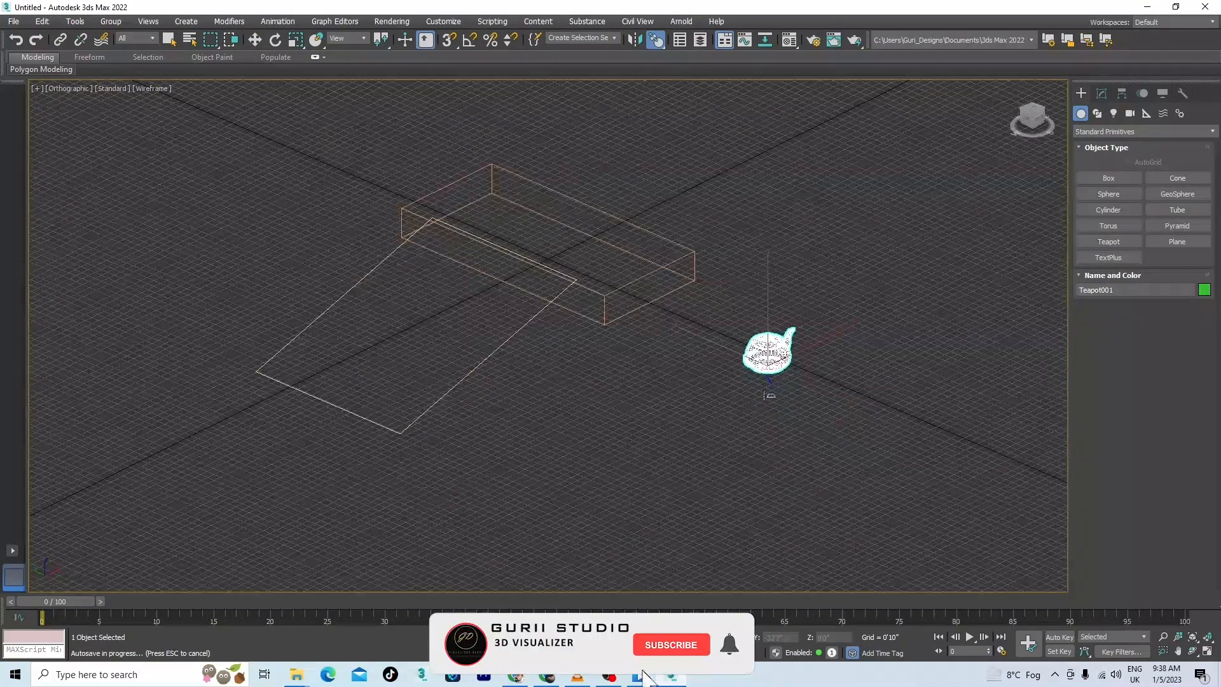
pyautogui.press('w')
pyautogui.scroll(8, 775, 368)
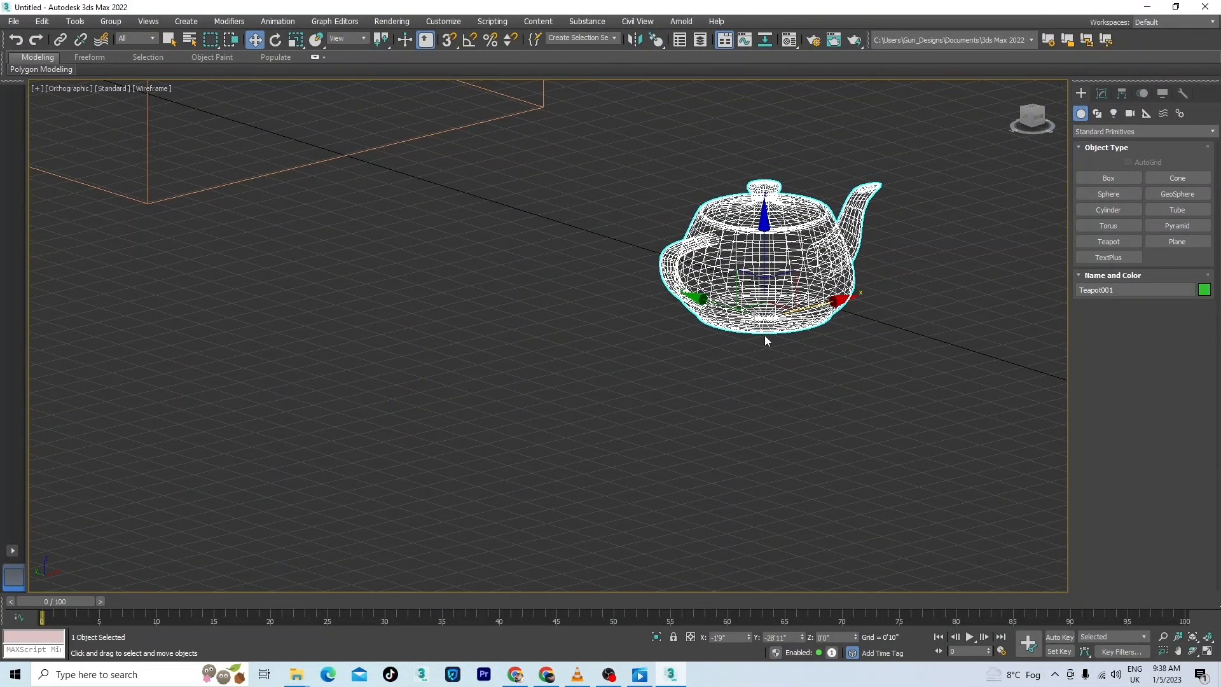
# Step: Switch the orthographic view from wireframe to default shading with the teapot and both boxes in view
pyautogui.scroll(-5, 772, 340)
pyautogui.moveTo(817, 370)
pyautogui.keyDown('alt'); pyautogui.mouseDown(button='middle')
pyautogui.moveTo(795, 351)
pyautogui.moveTo(806, 360)
pyautogui.mouseUp(button='middle'); pyautogui.keyUp('alt')
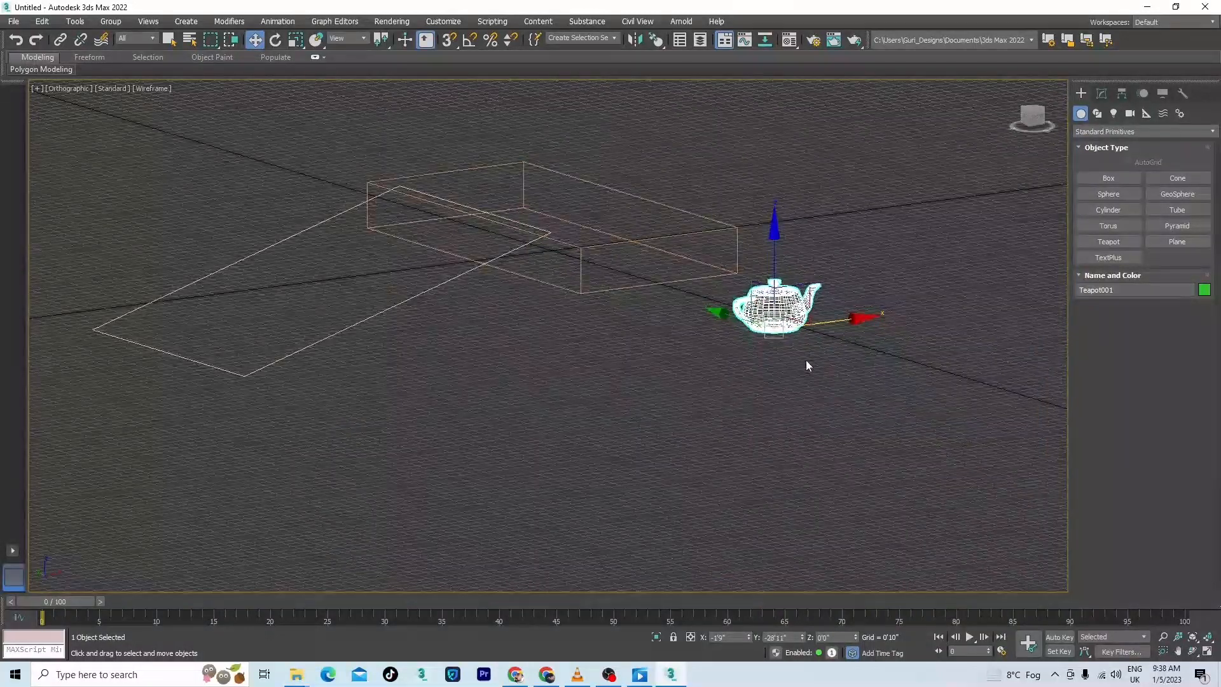
pyautogui.press('F3')
pyautogui.scroll(2, 791, 336)
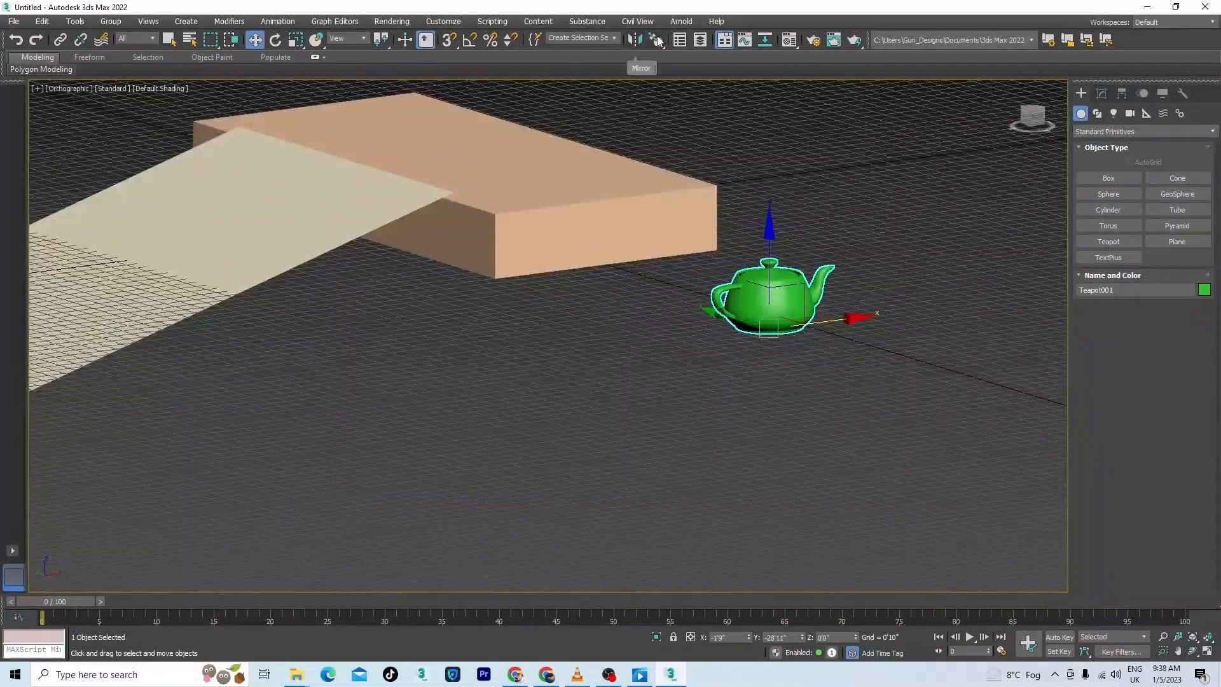
# Step: Try normal-aligning the teapot's base to the tilted flat box with zero offsets, then undo the change
pyautogui.click(657, 39)
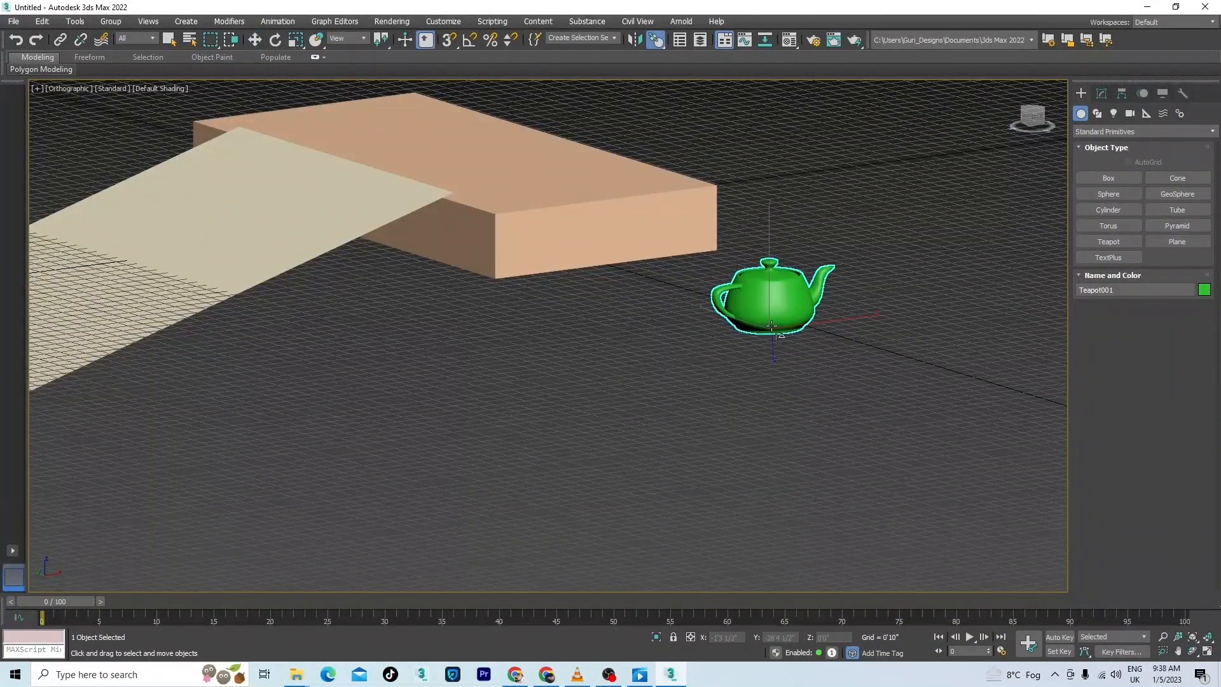
pyautogui.moveTo(771, 326); pyautogui.dragTo(229, 245)
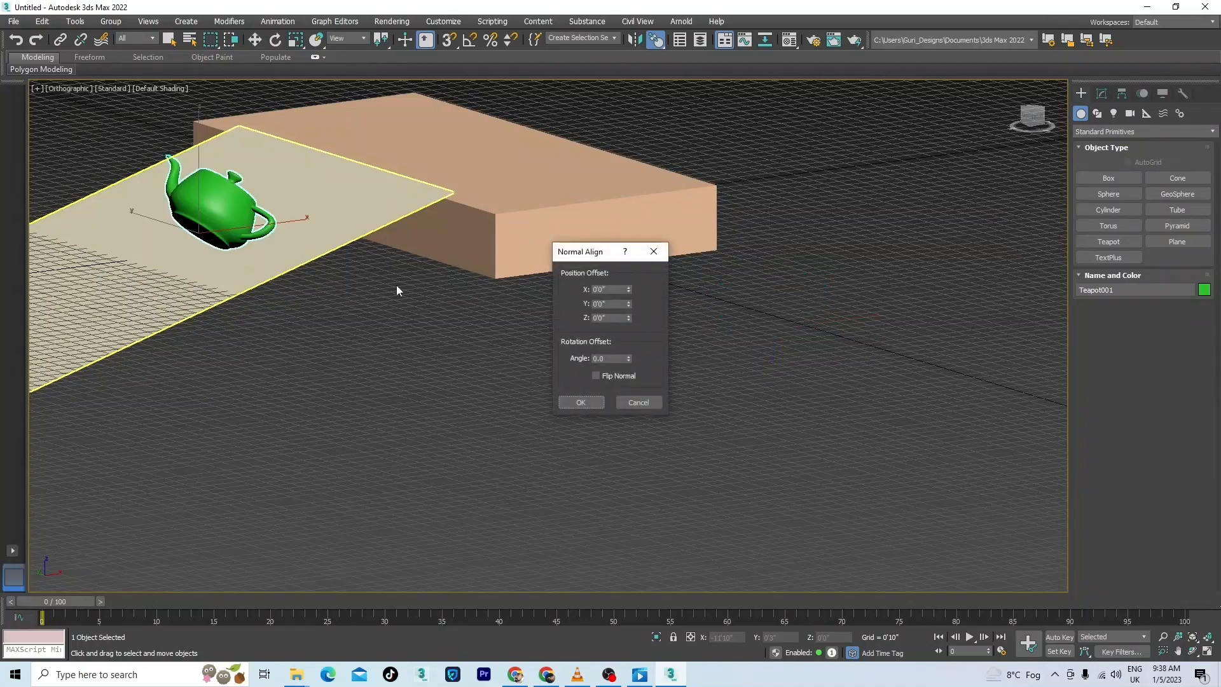
pyautogui.click(580, 402)
pyautogui.keyDown('alt'); pyautogui.moveTo(478, 361); pyautogui.dragTo(418, 426, button='middle'); pyautogui.keyUp('alt')
pyautogui.press('Delete')
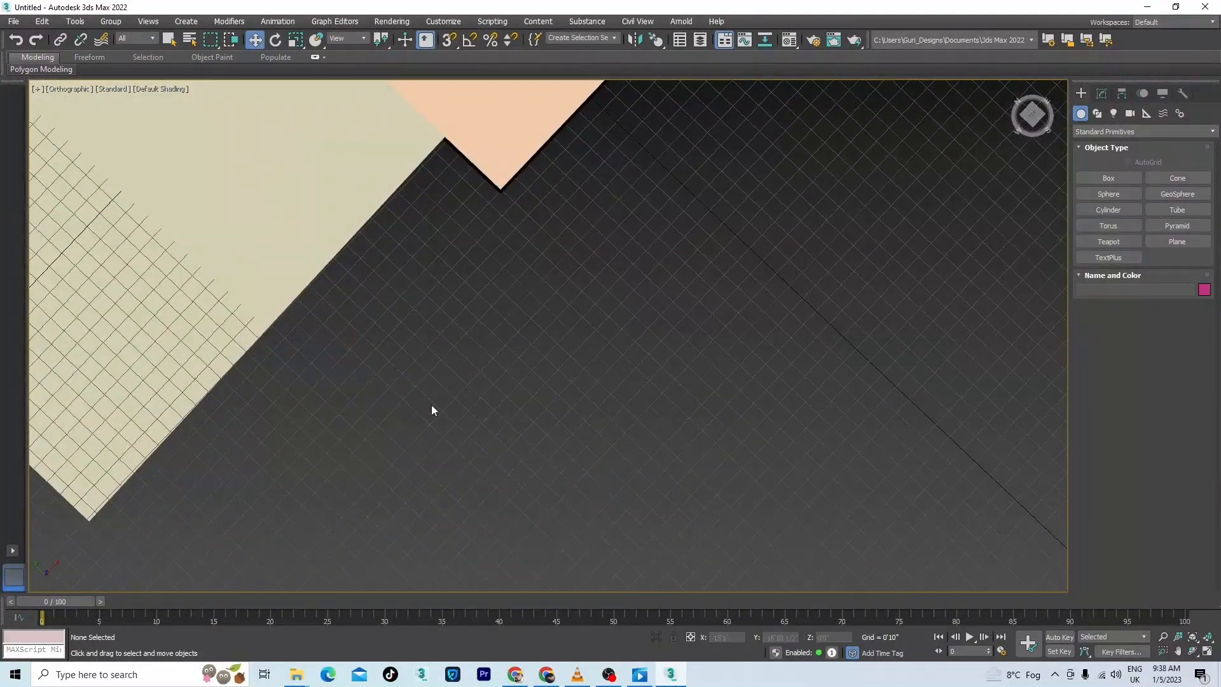
pyautogui.hotkey('ctrl', 'z')
# Step: Reduce the teapot's radius to 1'9"
pyautogui.keyDown('alt'); pyautogui.moveTo(883, 483); pyautogui.dragTo(890, 410, button='middle'); pyautogui.keyUp('alt')
pyautogui.click(1100, 95)
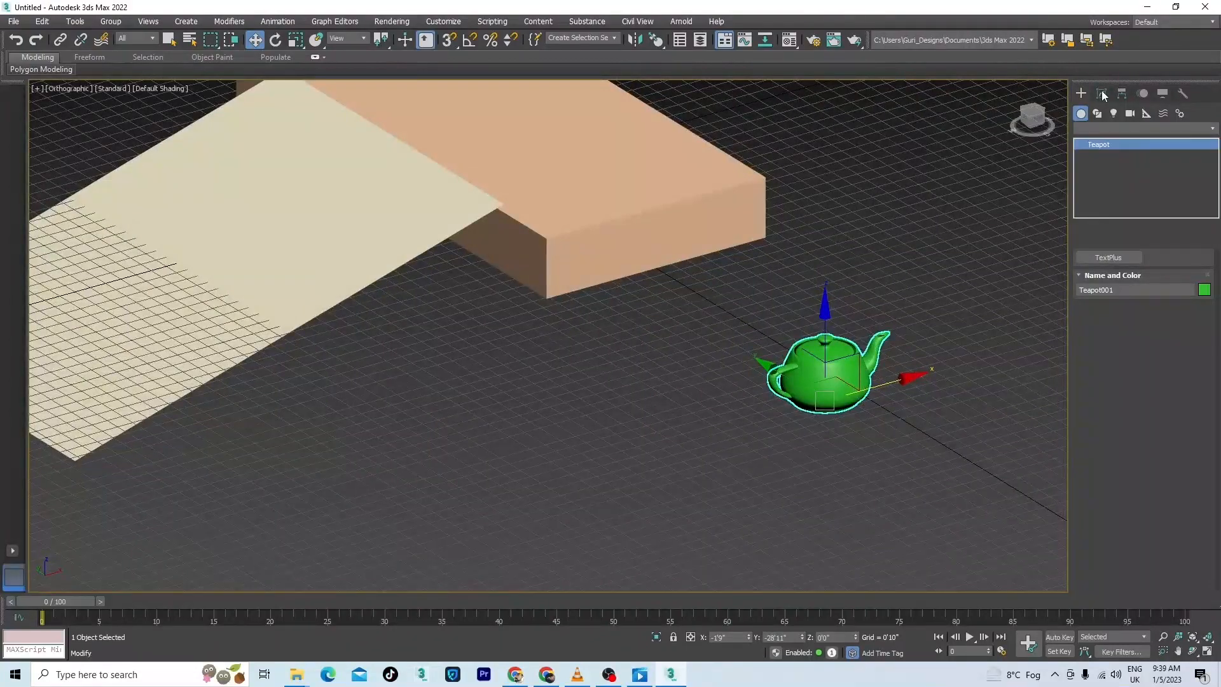
pyautogui.moveTo(1177, 288); pyautogui.dragTo(1177, 294)
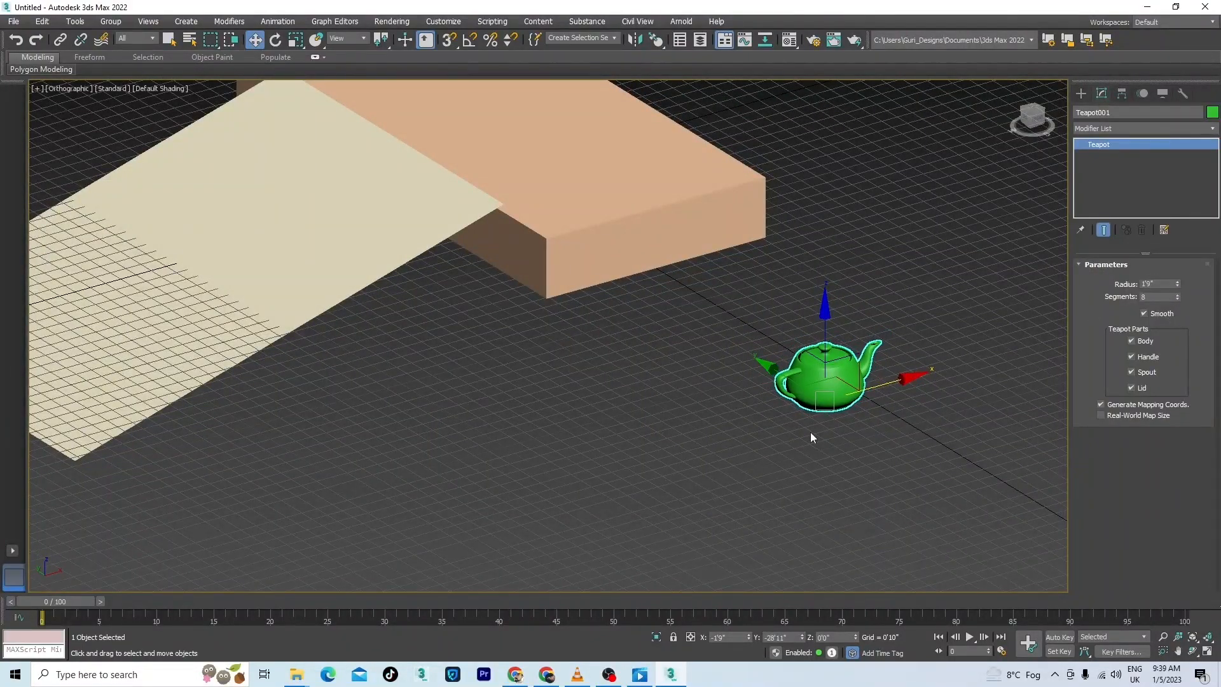
# Step: Normal-align the teapot's base to the tilted flat box with X, Y and Z position offsets of 0'1"
pyautogui.keyDown('alt'); pyautogui.moveTo(811, 438); pyautogui.dragTo(794, 393, button='middle'); pyautogui.keyUp('alt')
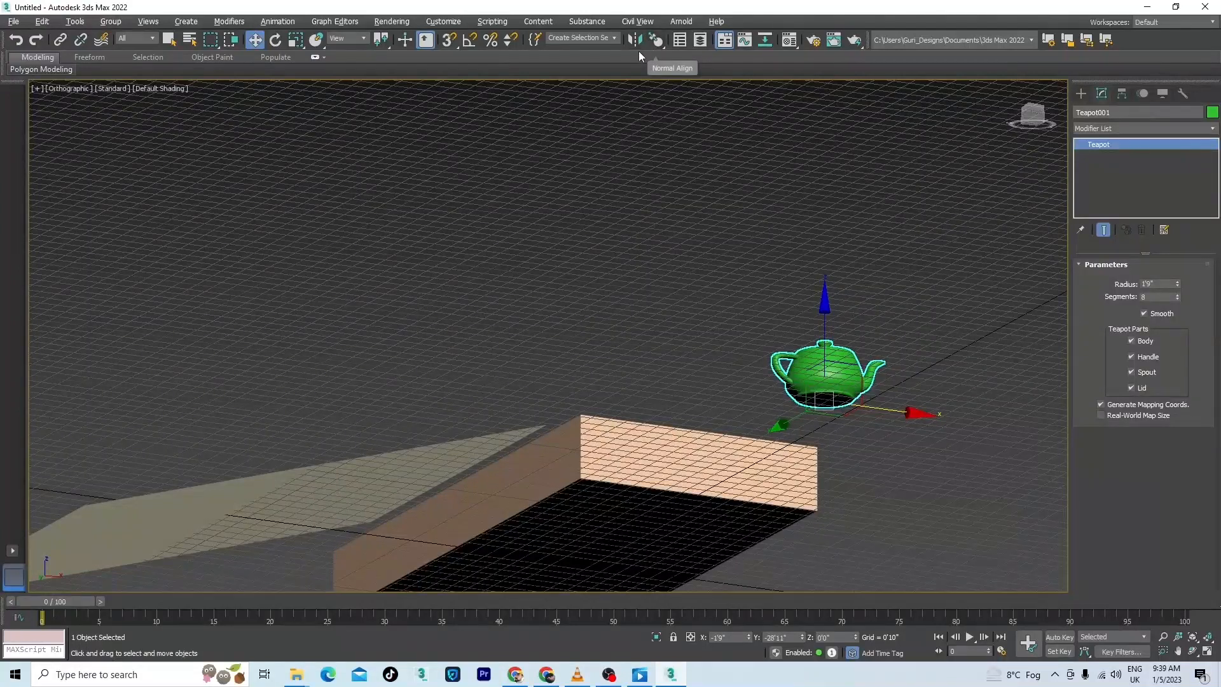
pyautogui.press('y')
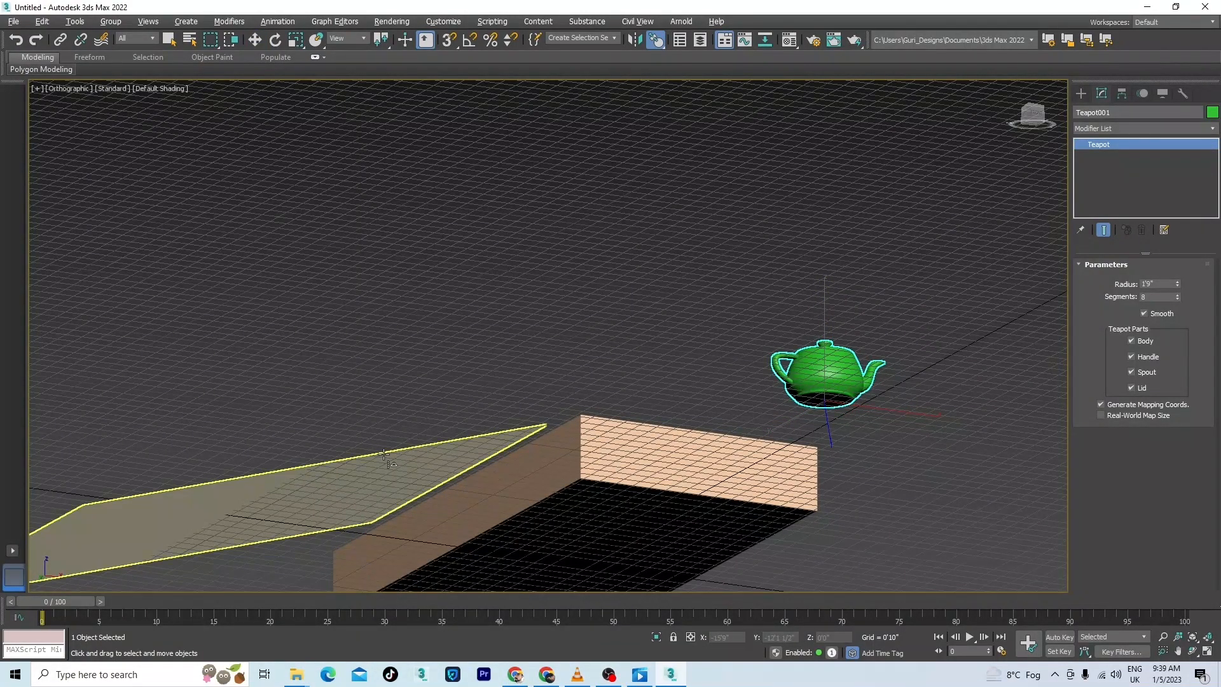
pyautogui.moveTo(381, 452); pyautogui.dragTo(385, 455)
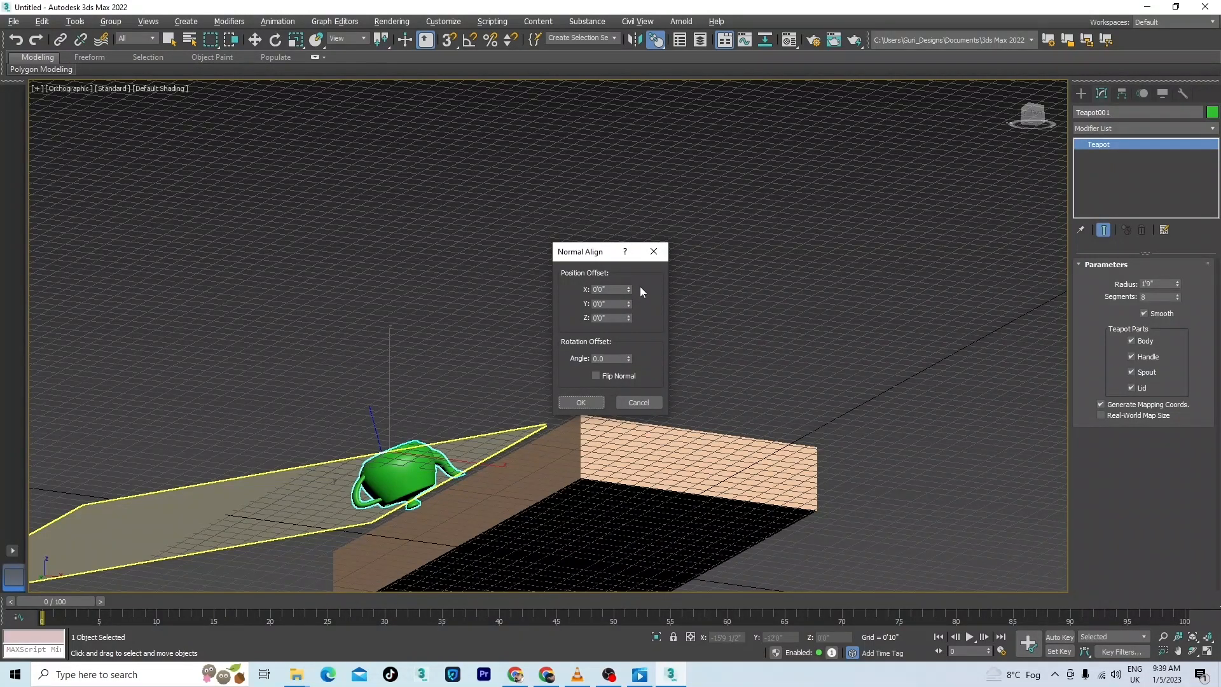
pyautogui.moveTo(628, 292); pyautogui.dragTo(612, 231)
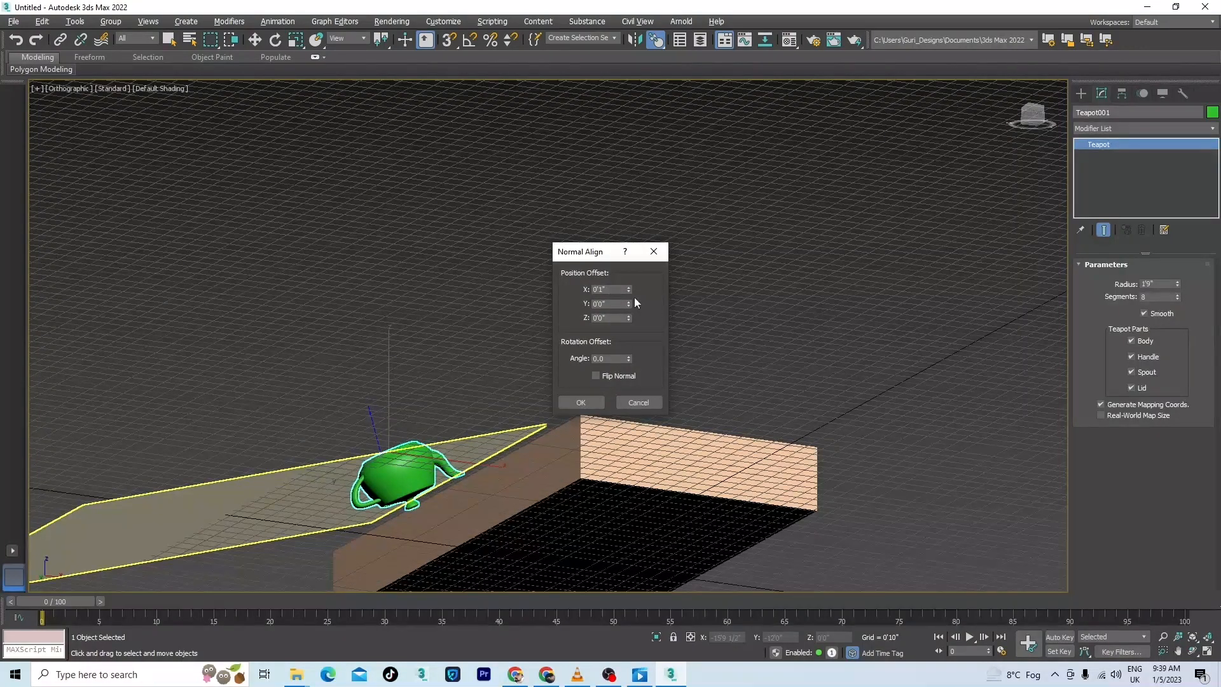
pyautogui.moveTo(628, 304); pyautogui.dragTo(630, 236)
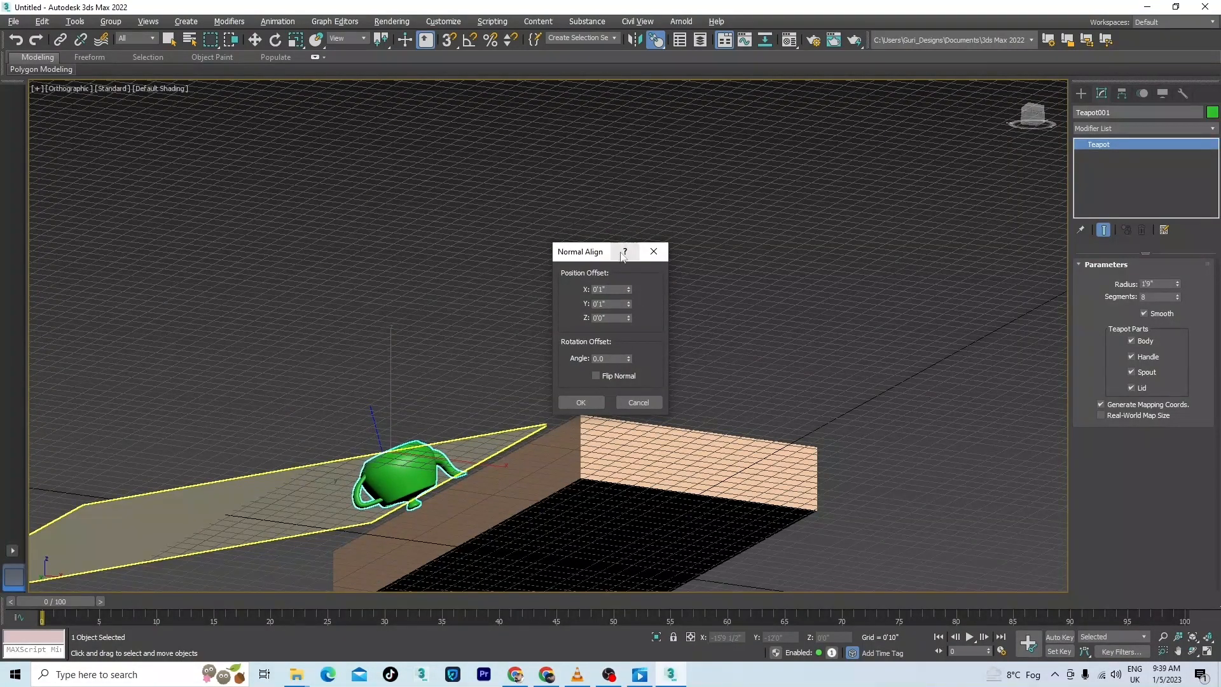
pyautogui.moveTo(628, 318); pyautogui.dragTo(626, 251)
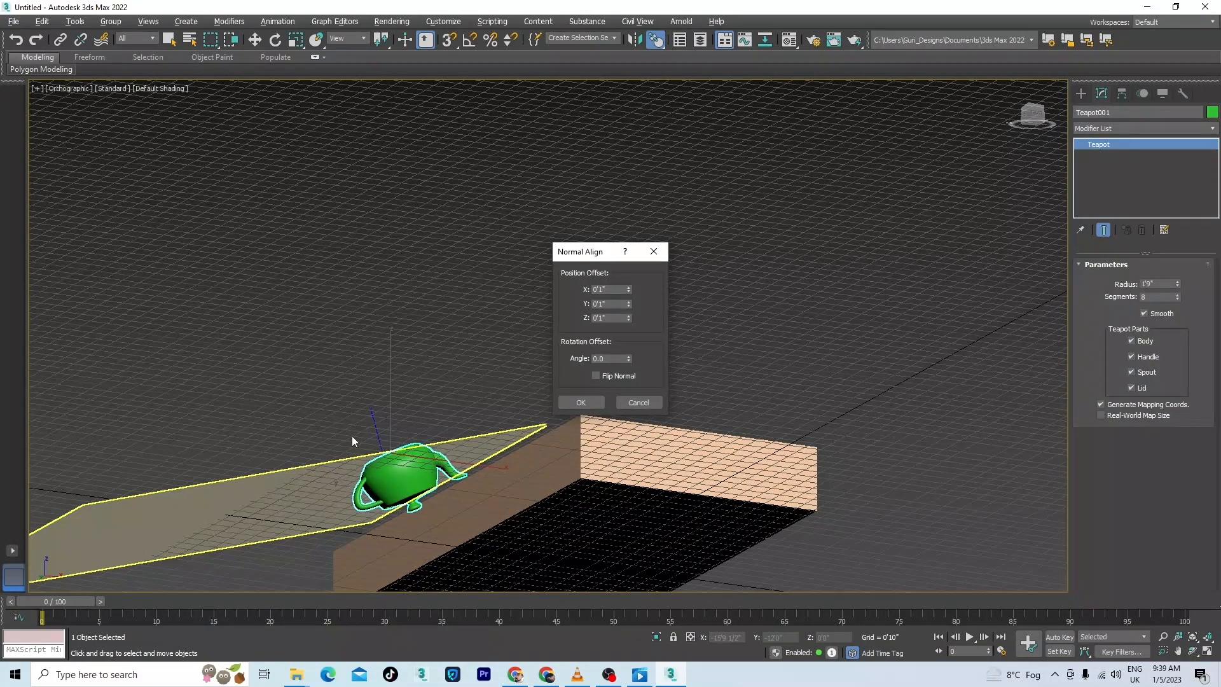
# Step: Compare the teapot with and without Flip Normal, then accept the Normal Align with the normal flipped
pyautogui.click(595, 375)
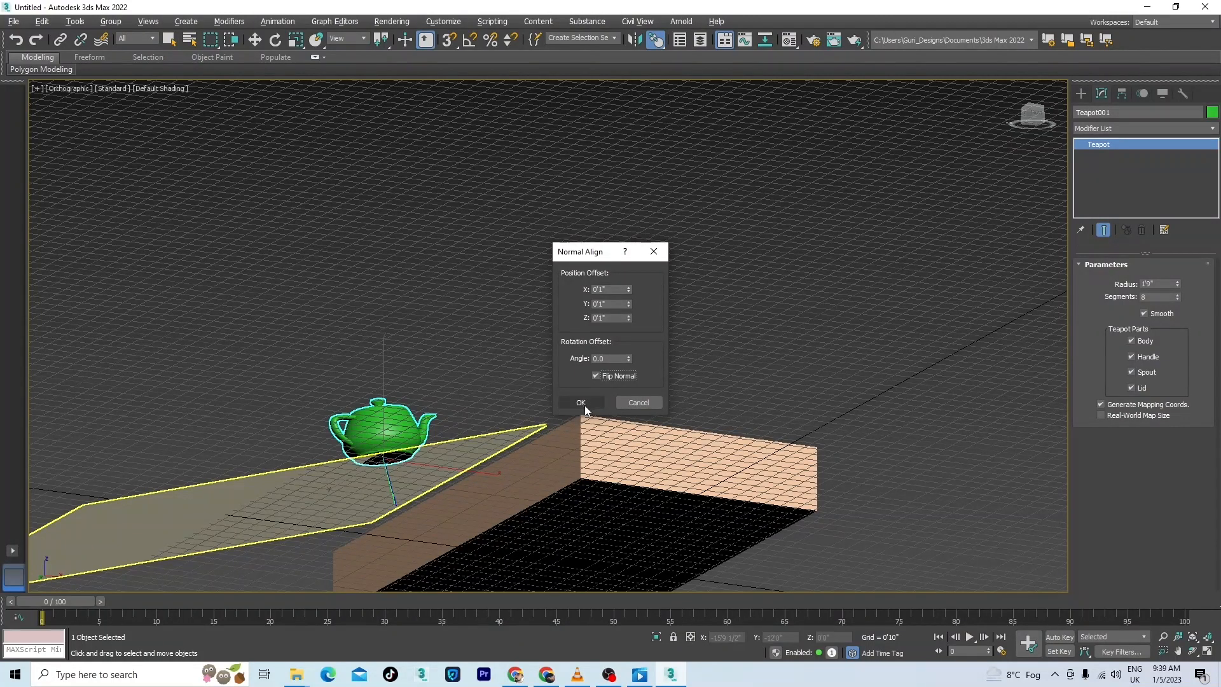
pyautogui.click(595, 375)
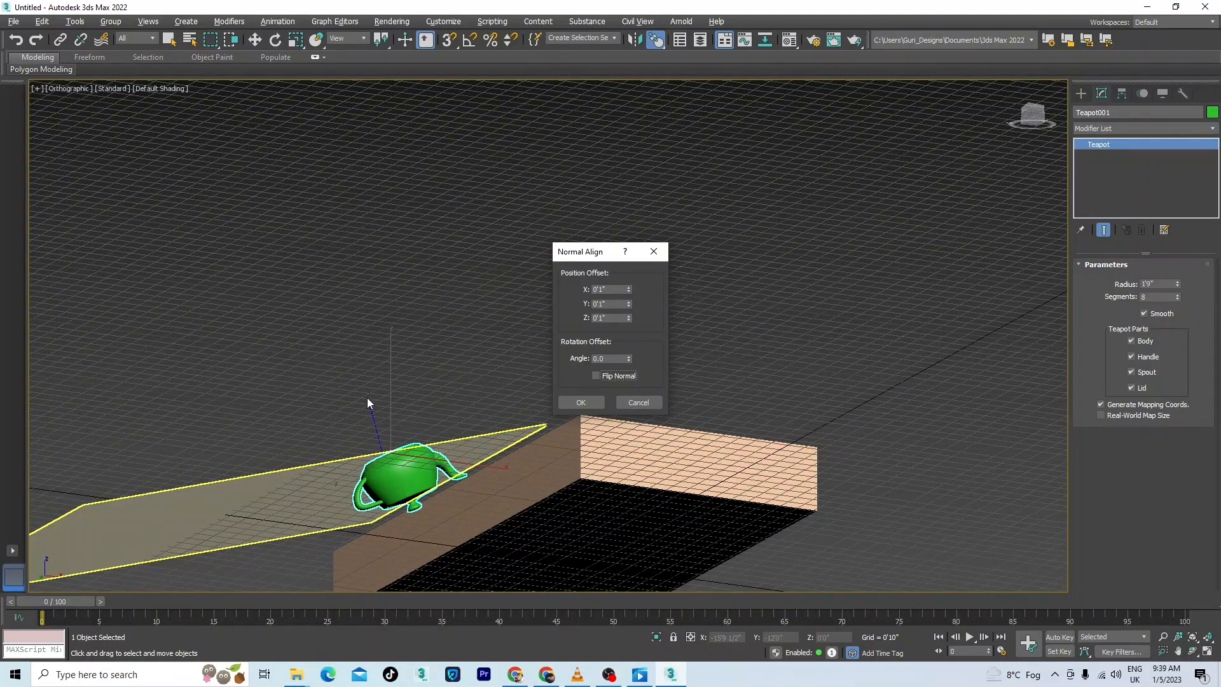
pyautogui.click(595, 375)
pyautogui.click(580, 402)
# Step: Move the aligned teapot inward from the tilted flat box's edge toward its middle
pyautogui.keyDown('alt'); pyautogui.moveTo(582, 394); pyautogui.dragTo(424, 402, button='middle'); pyautogui.keyUp('alt')
pyautogui.scroll(-4, 423, 402)
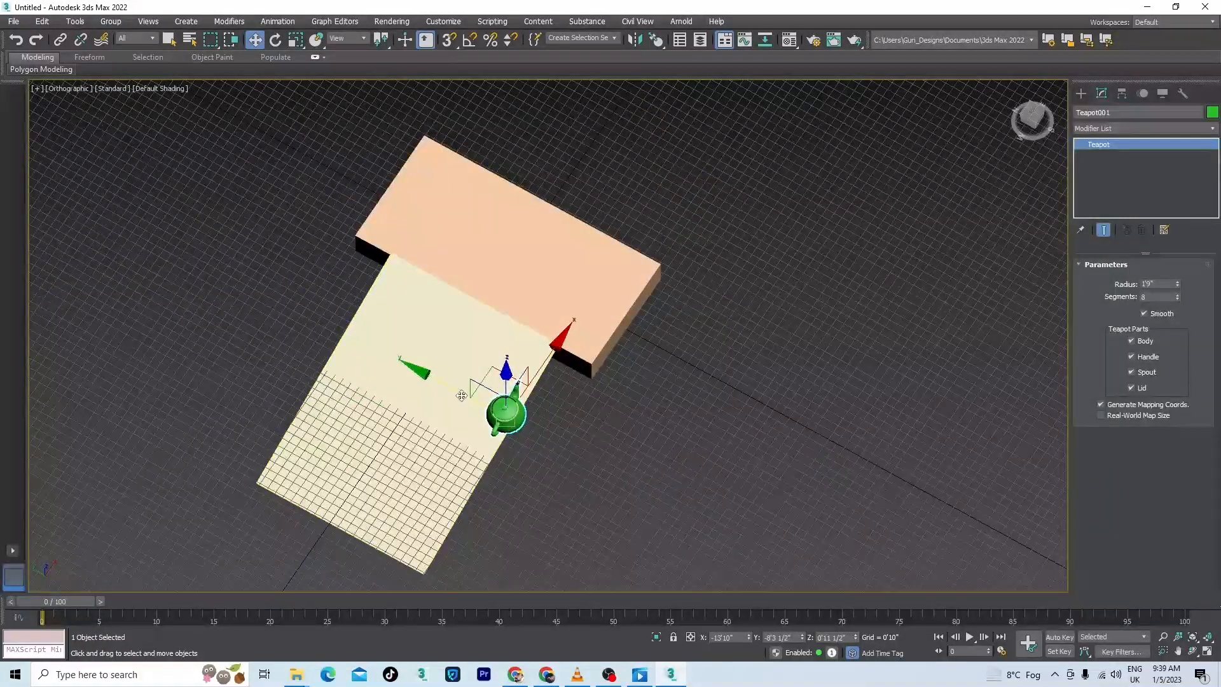
pyautogui.moveTo(539, 375); pyautogui.dragTo(380, 339)
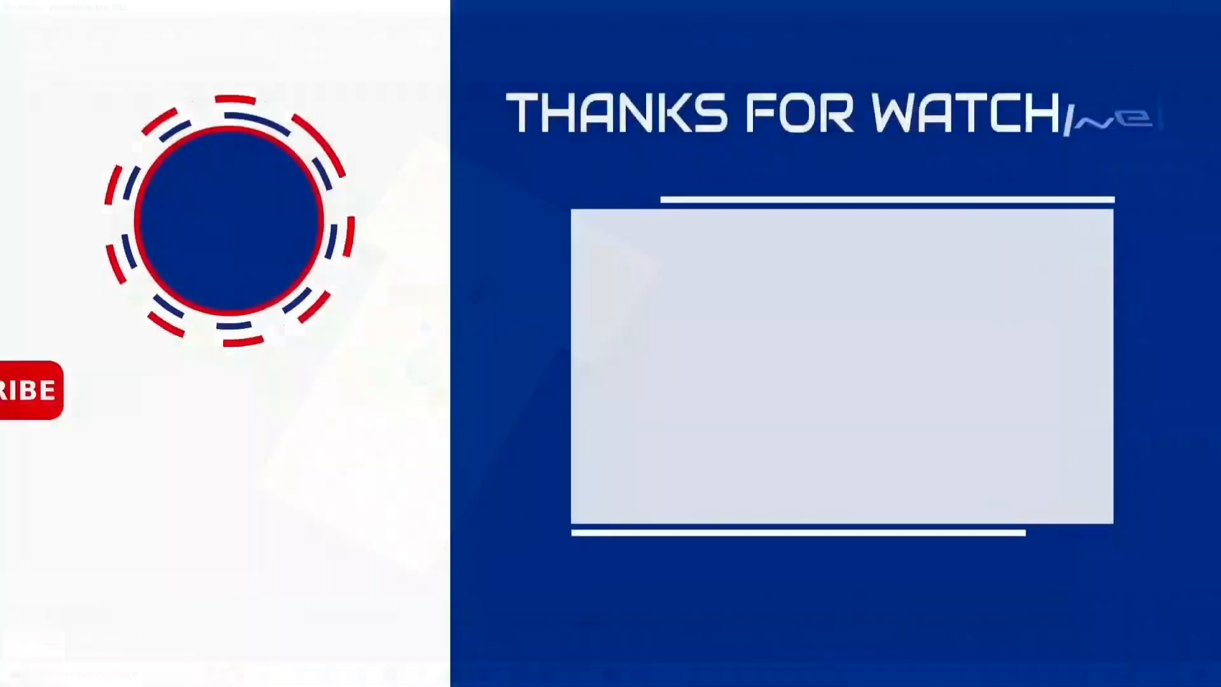